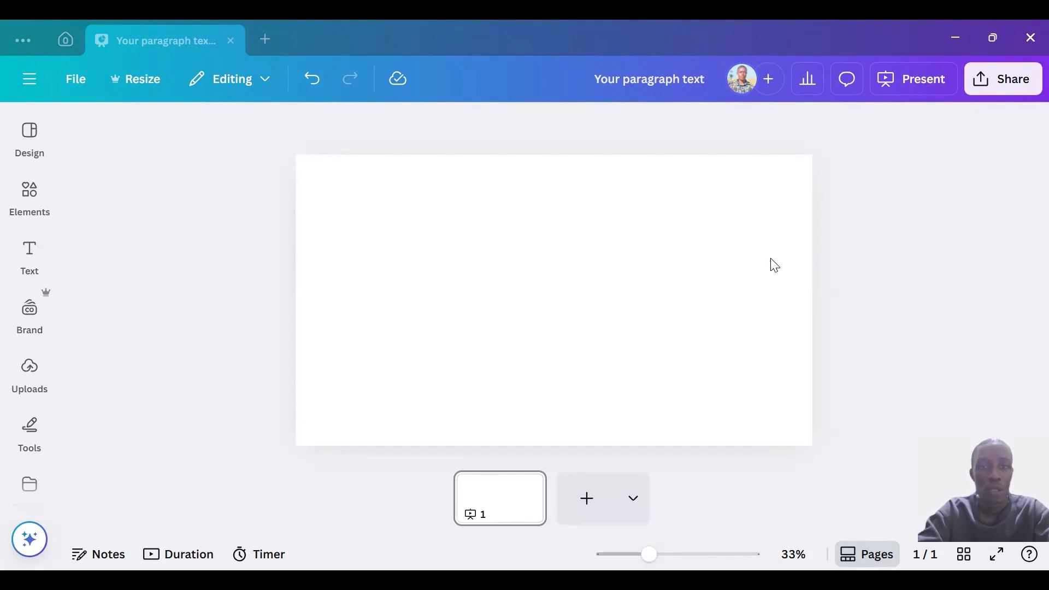
# Add a straight line to the blank page and delete it.
pyautogui.click(693, 254)
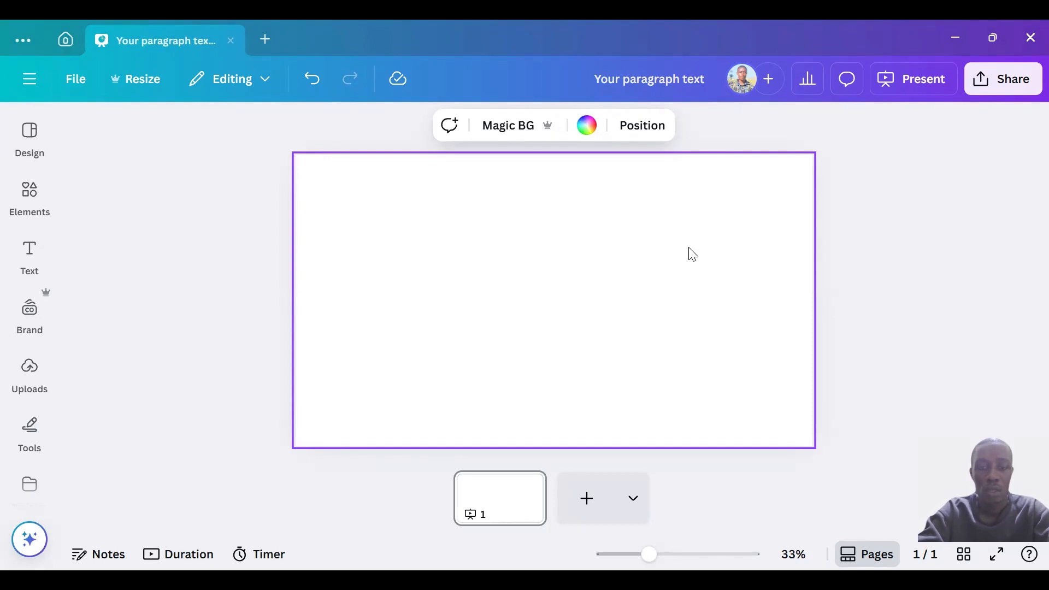
pyautogui.press('l')
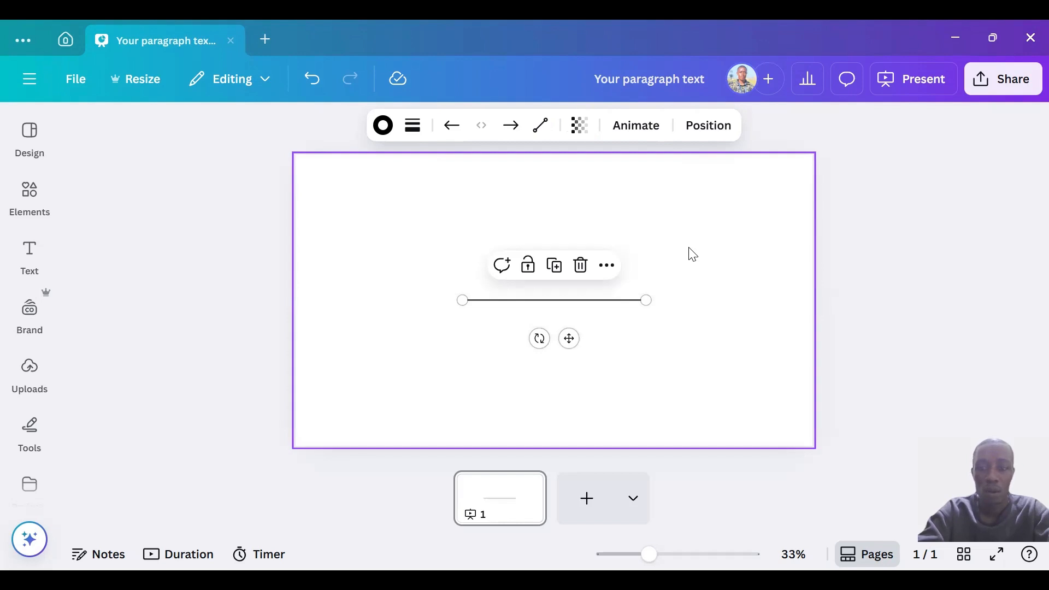
pyautogui.press('Delete')
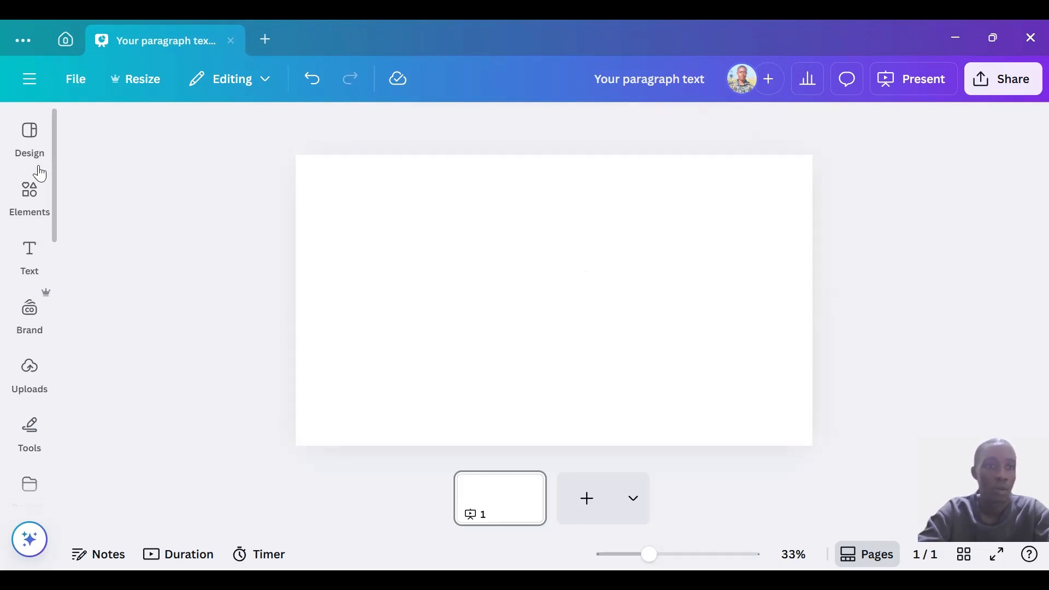
# Browse the elements library's shapes to the full Lines collection and insert the plain solid line on the page.
pyautogui.click(28, 202)
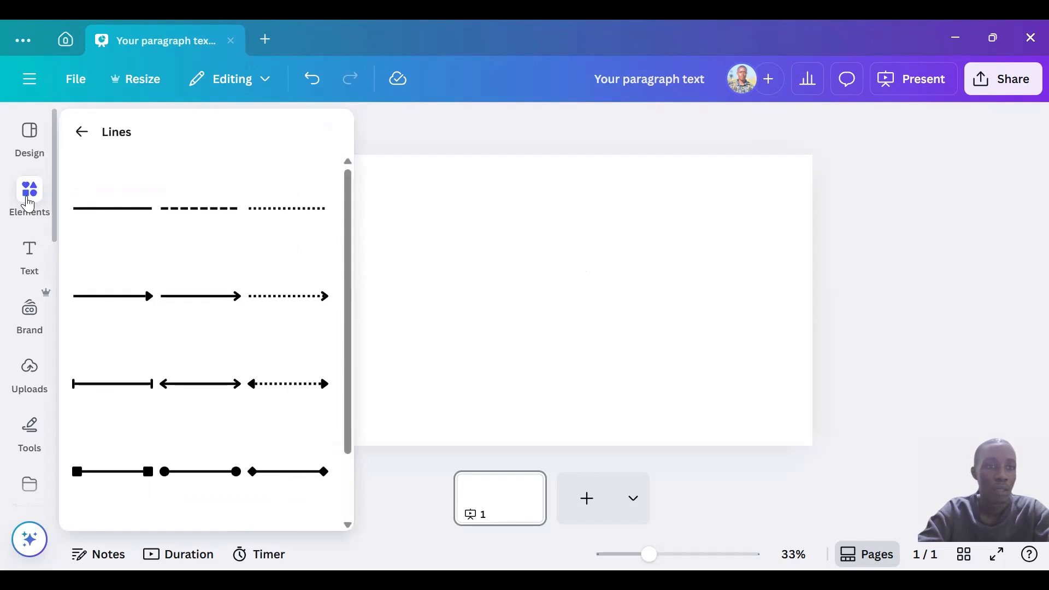
pyautogui.click(81, 133)
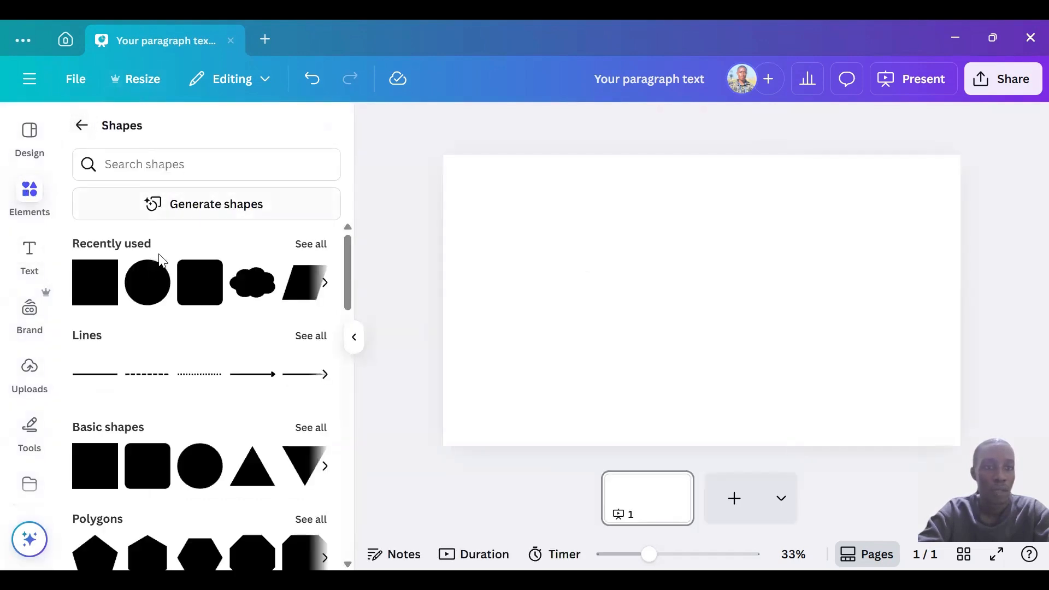
pyautogui.click(82, 125)
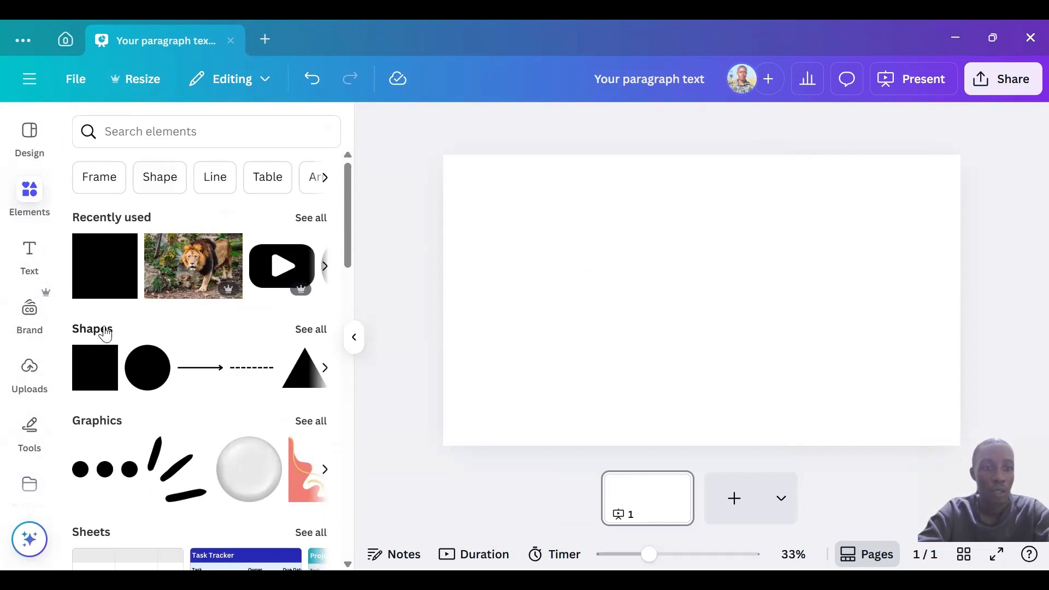
pyautogui.click(319, 331)
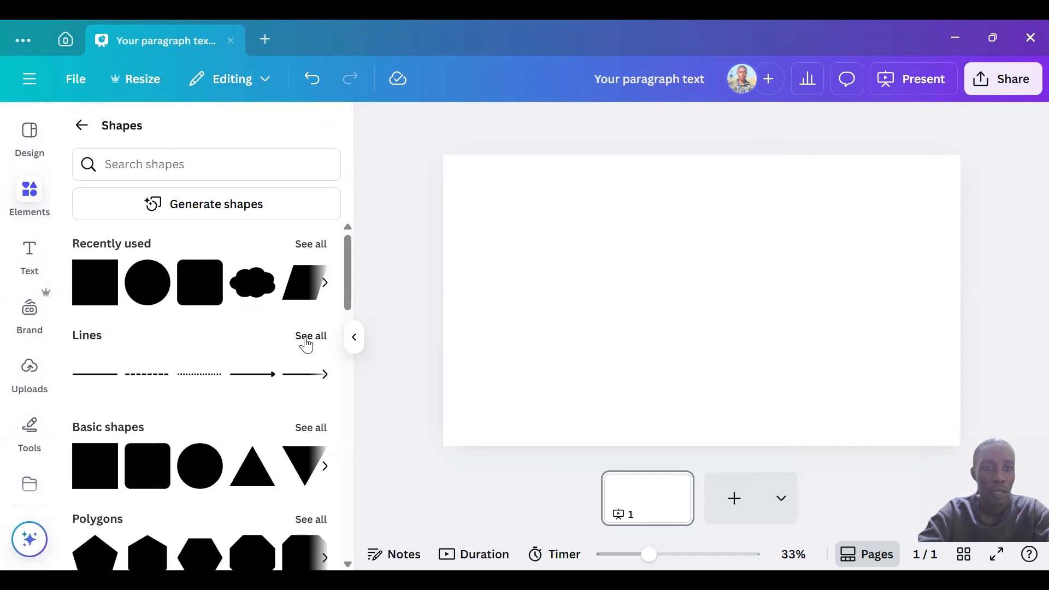
pyautogui.click(306, 339)
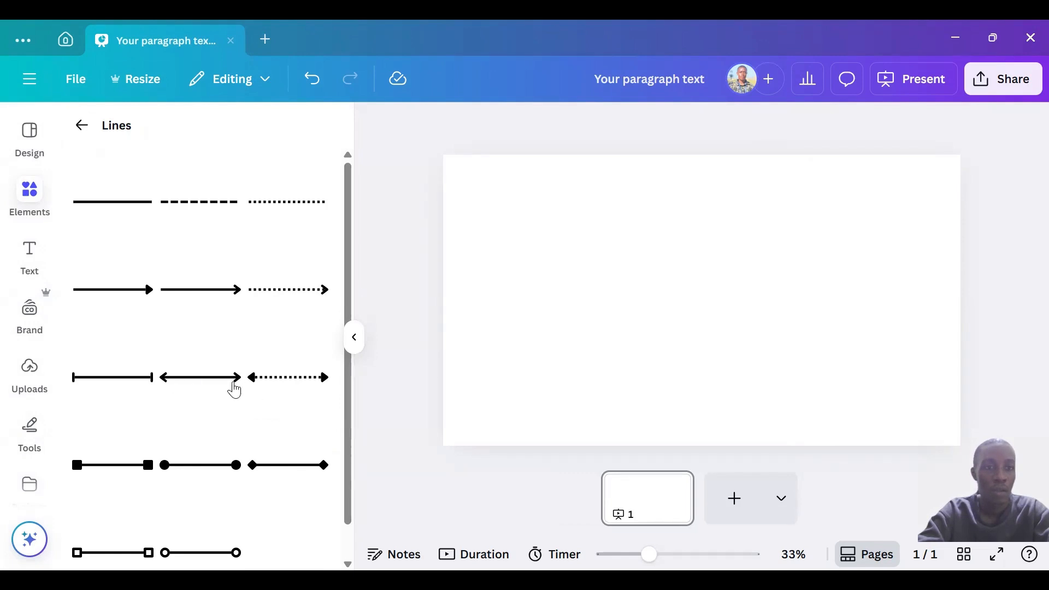
pyautogui.click(121, 204)
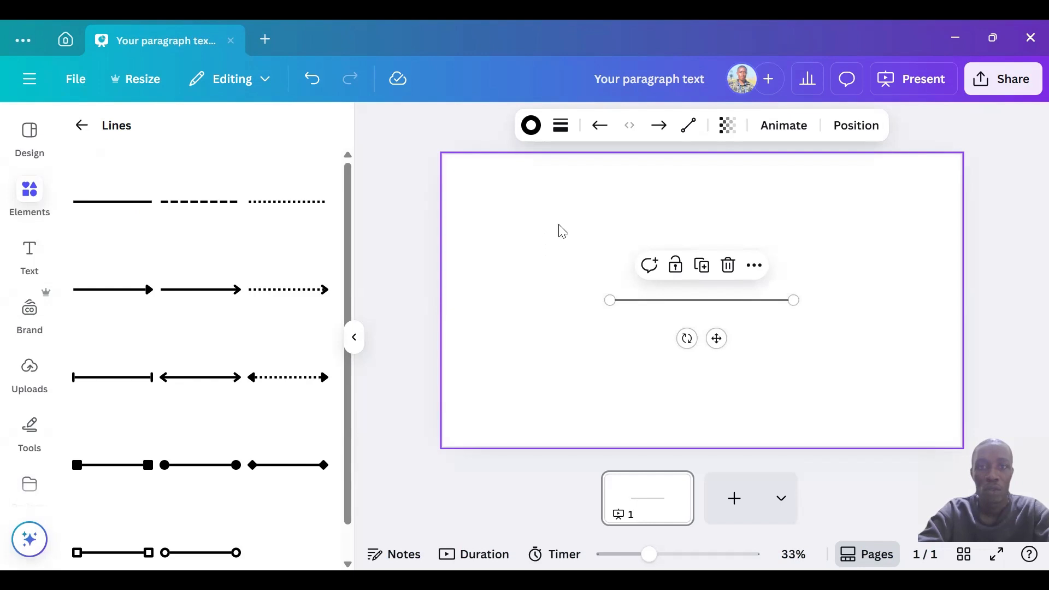
# Change the line's stroke color to the dark navy blue from the default solid colors.
pyautogui.click(531, 126)
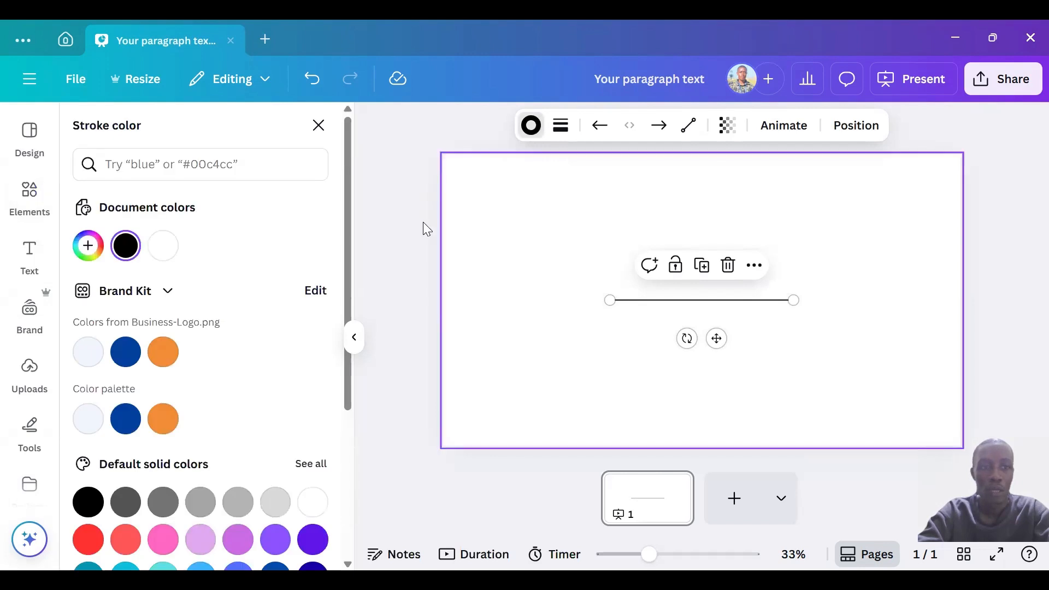
pyautogui.click(314, 540)
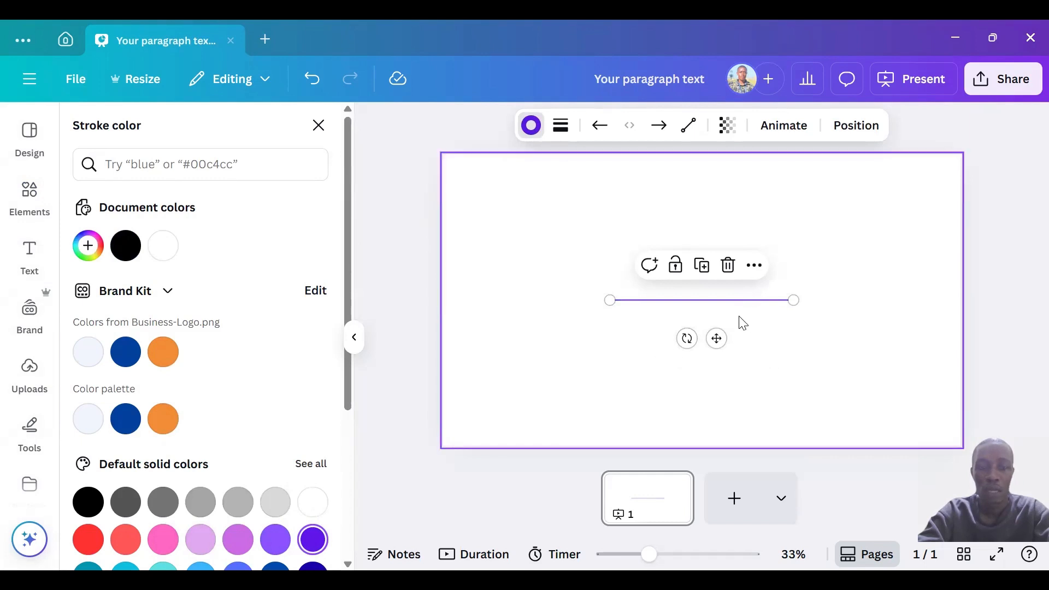
pyautogui.click(272, 543)
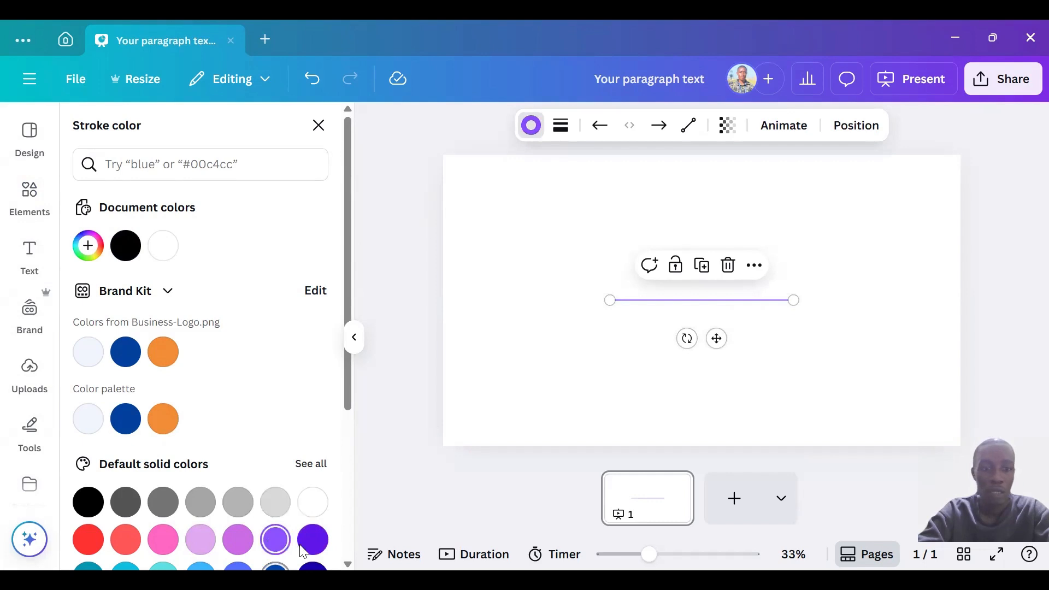
pyautogui.scroll(-2, 351, 411)
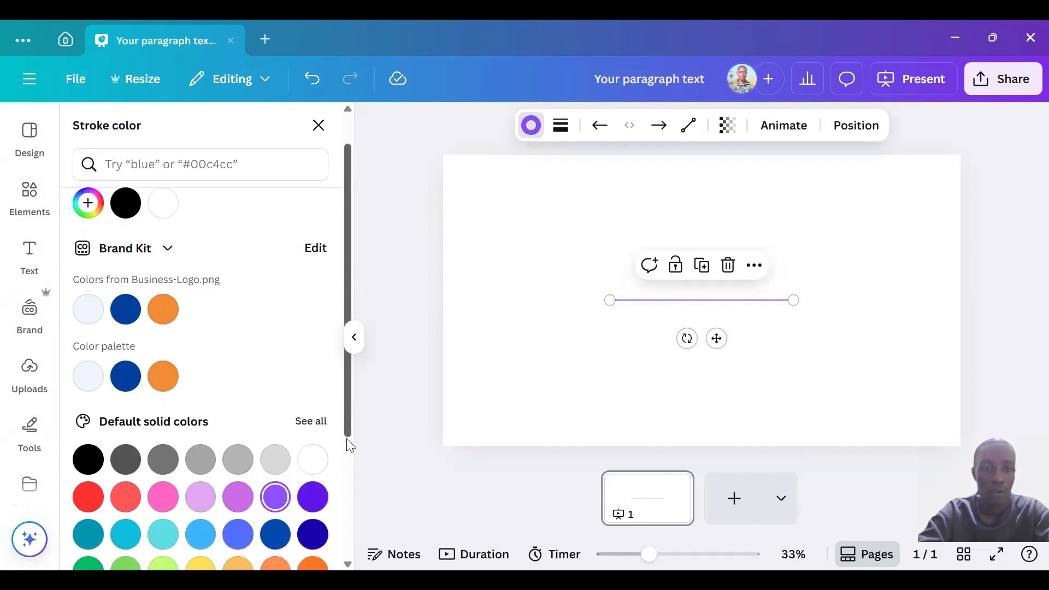
pyautogui.click(315, 496)
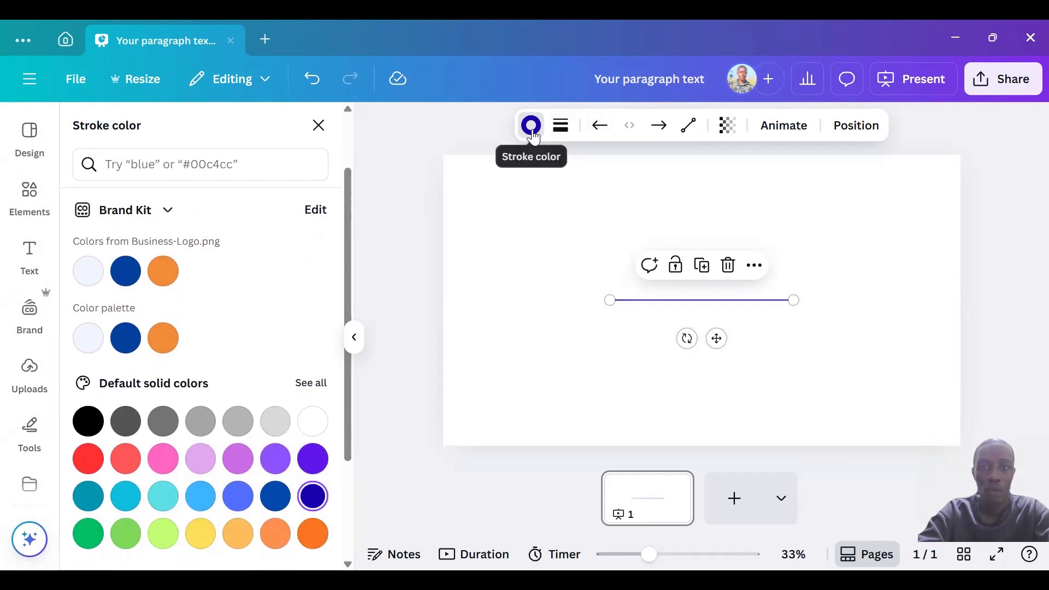
pyautogui.click(563, 126)
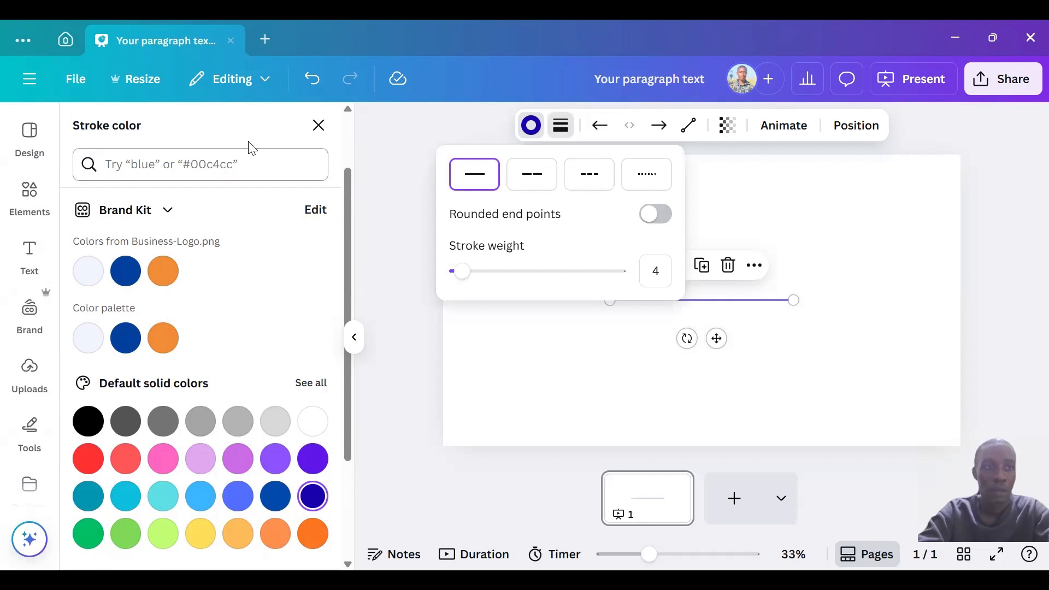
pyautogui.click(317, 129)
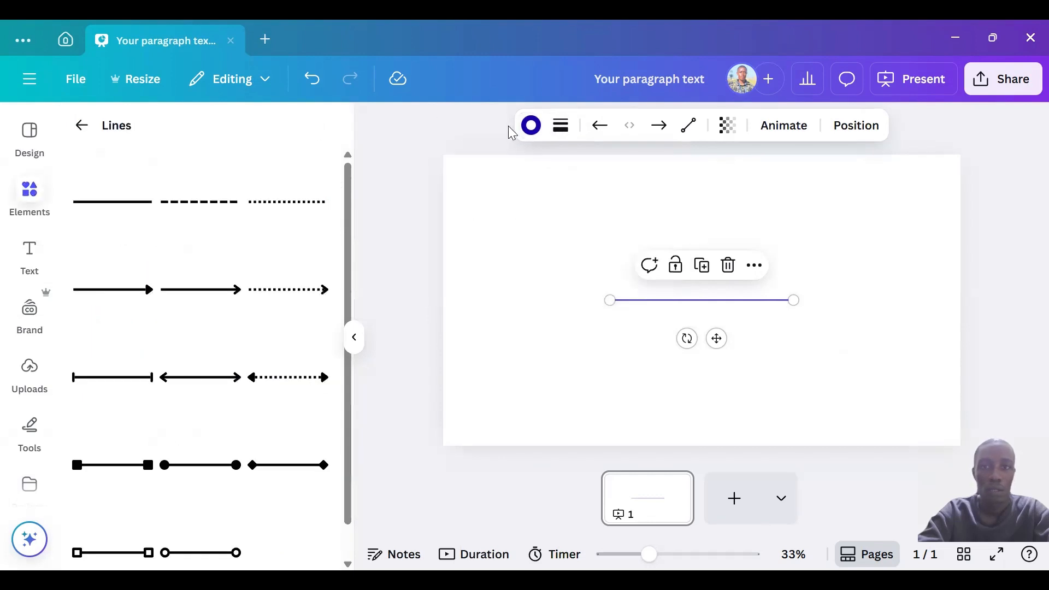
# Give the line the dotted stroke style and set its stroke weight to 25.
pyautogui.click(562, 125)
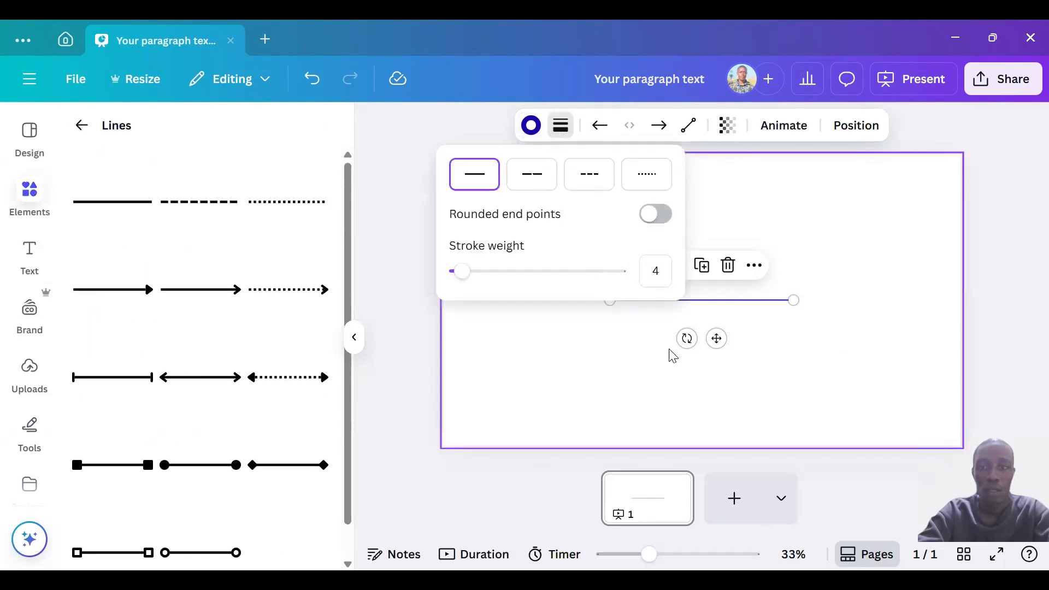
pyautogui.click(531, 180)
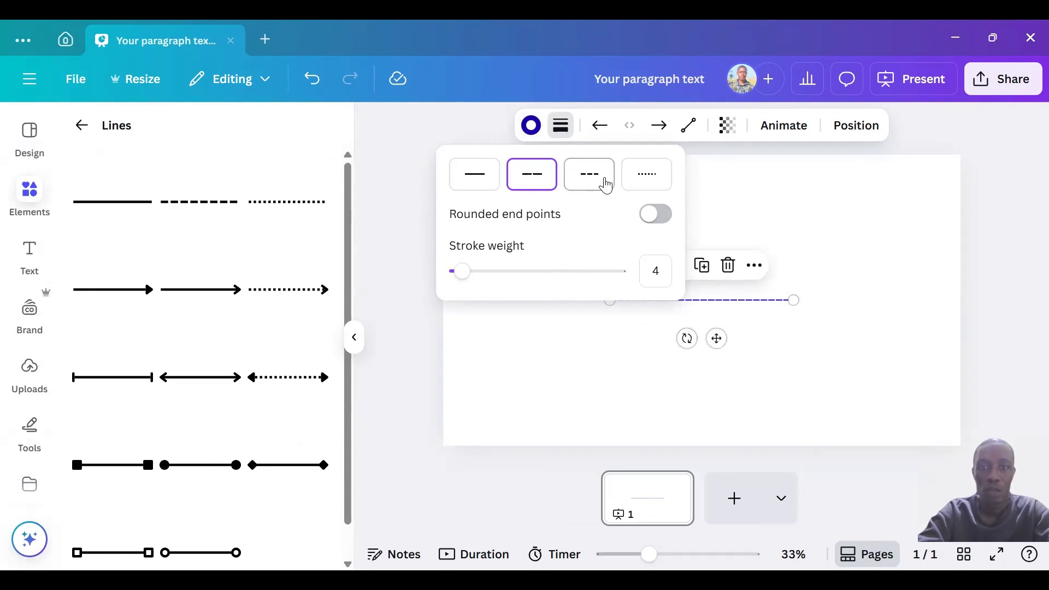
pyautogui.click(662, 182)
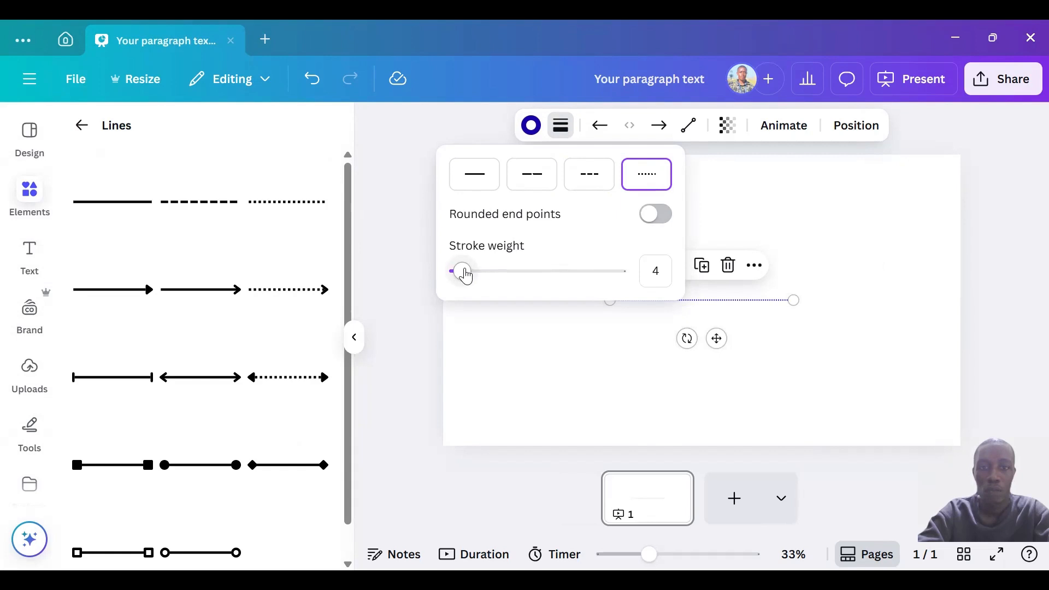
pyautogui.moveTo(466, 276)
pyautogui.mouseDown()
pyautogui.moveTo(541, 271)
pyautogui.moveTo(505, 272)
pyautogui.mouseUp()
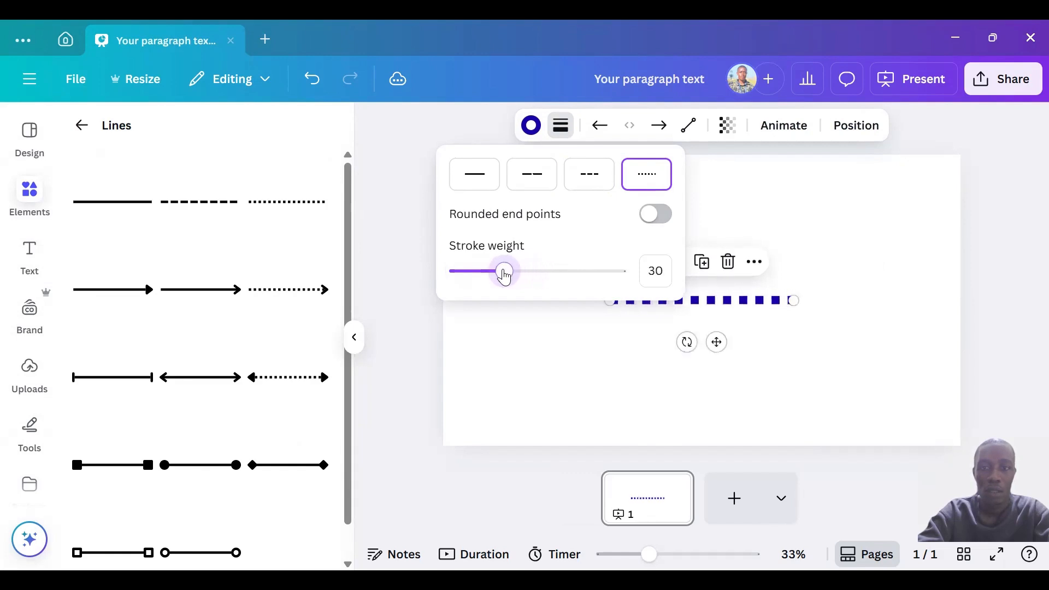
pyautogui.doubleClick(651, 273)
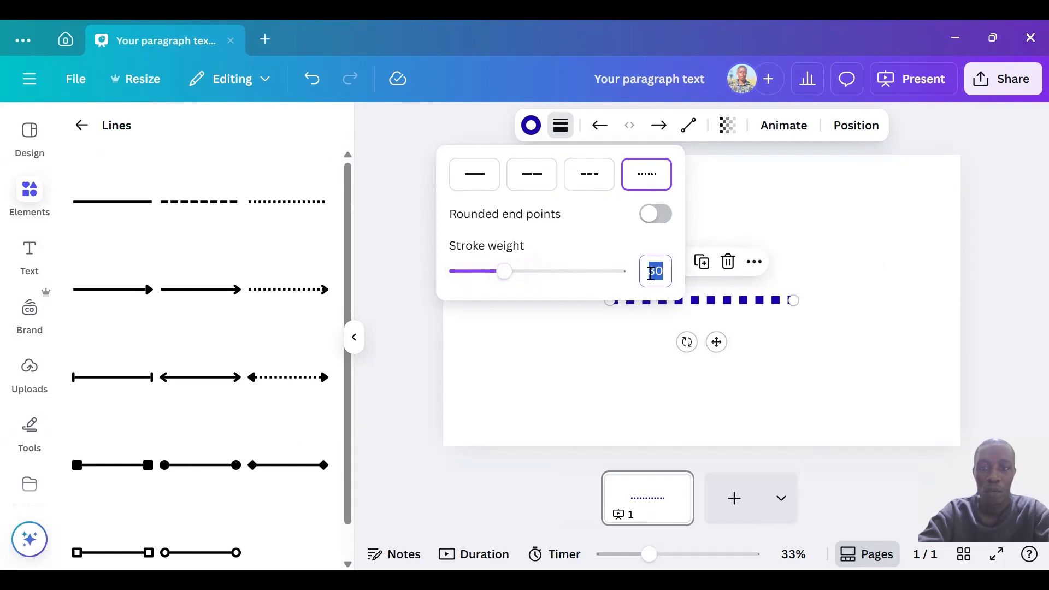
pyautogui.write('25')
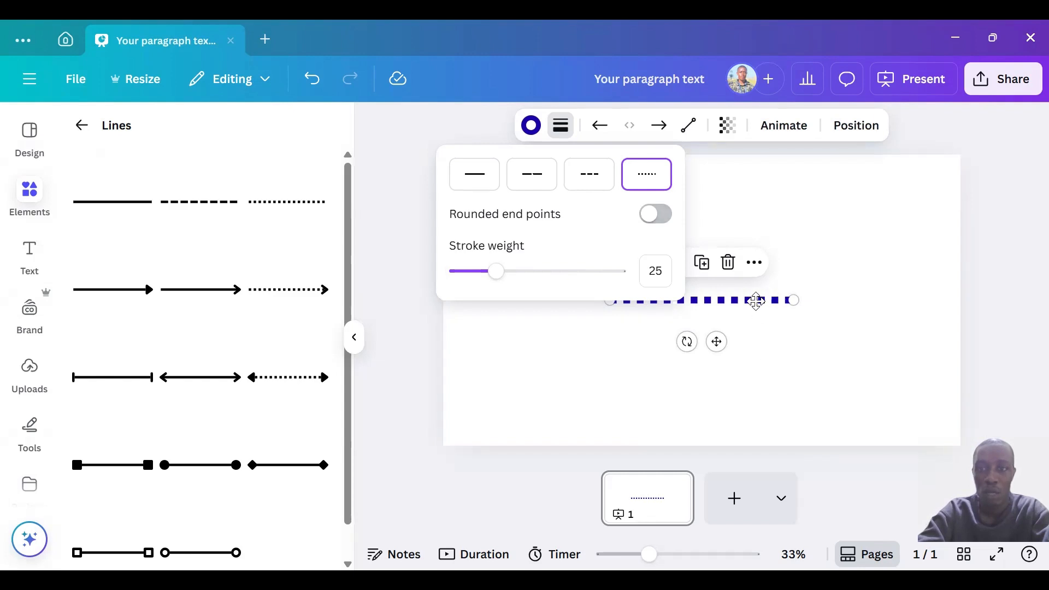
# Try rounded end points on the line, turn them off again, and set the stroke style to solid.
pyautogui.click(650, 217)
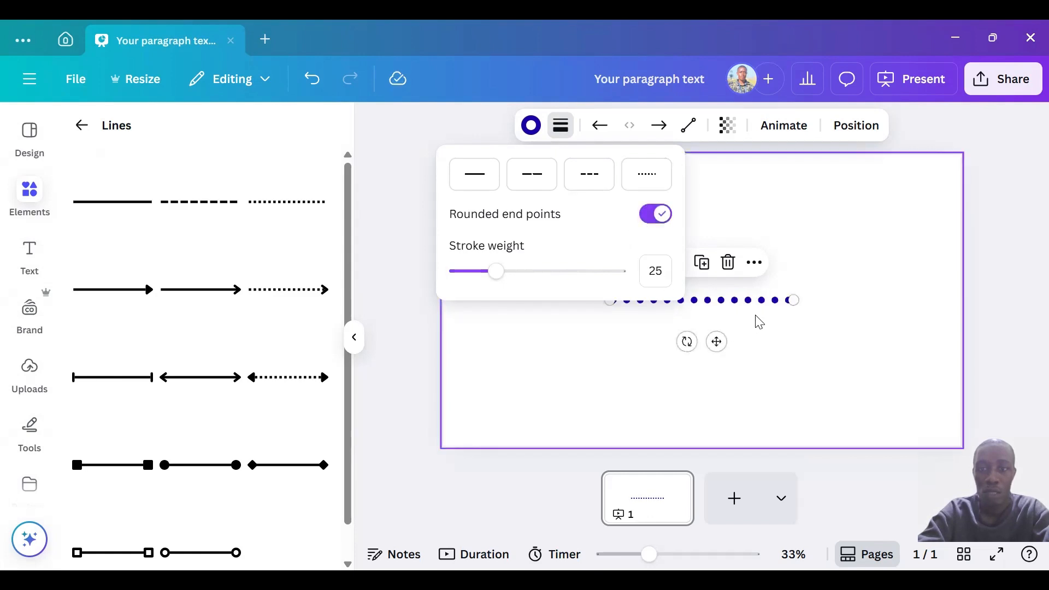
pyautogui.click(646, 217)
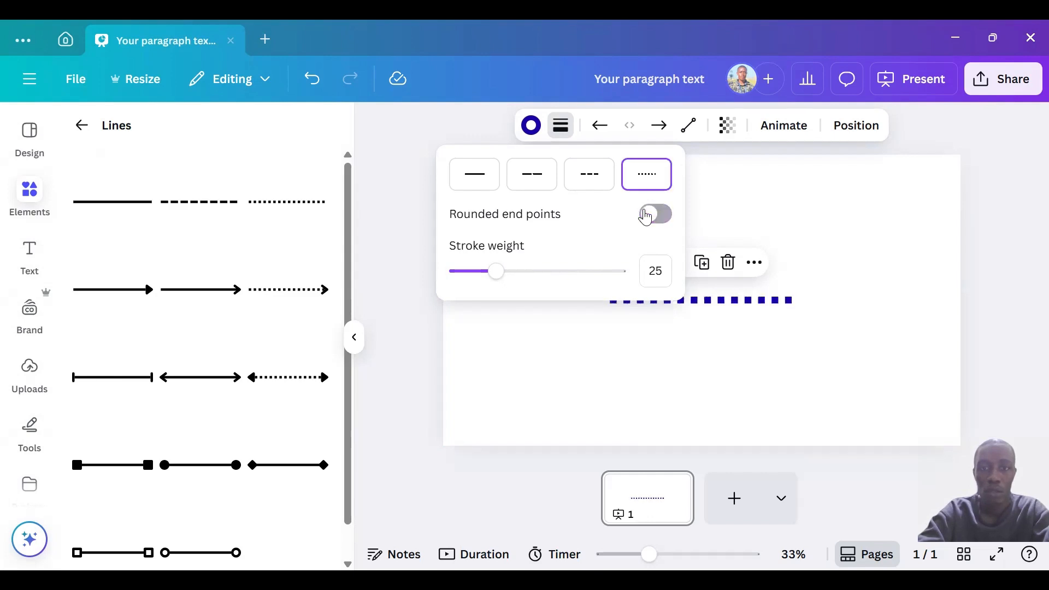
pyautogui.click(481, 185)
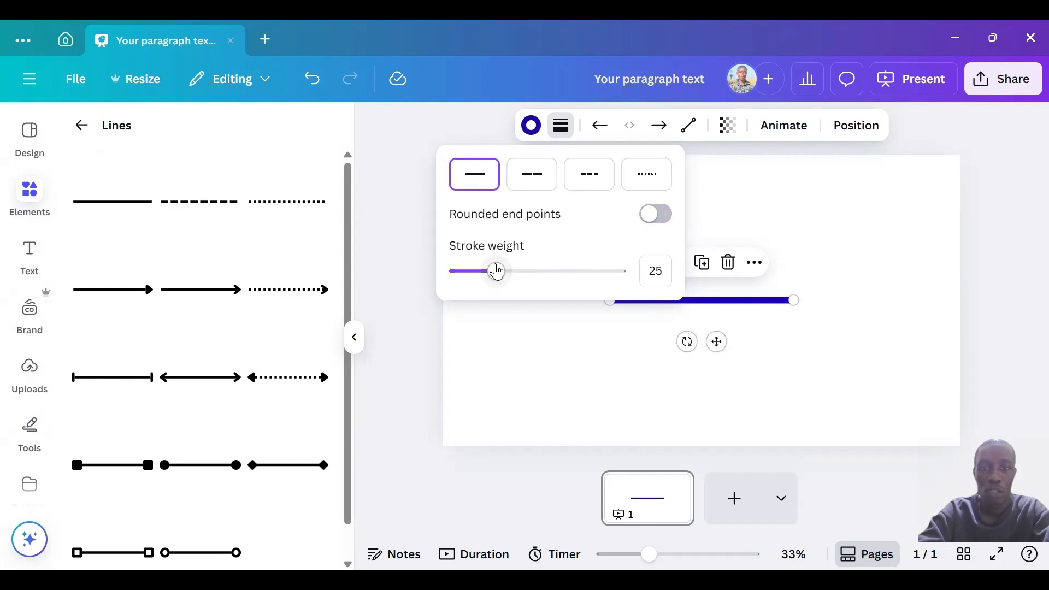
pyautogui.click(757, 410)
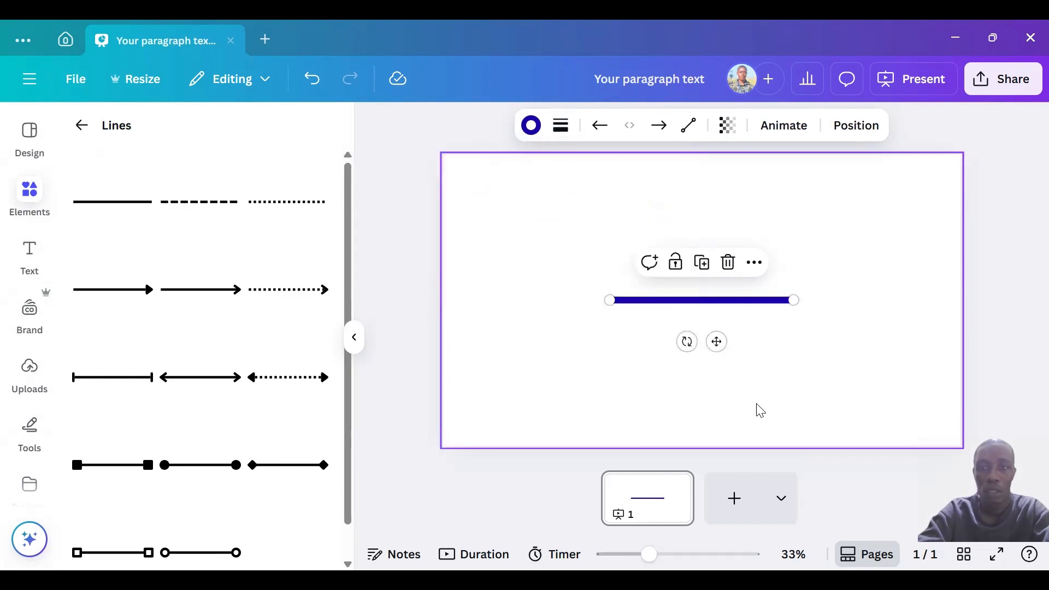
pyautogui.click(756, 410)
pyautogui.click(730, 303)
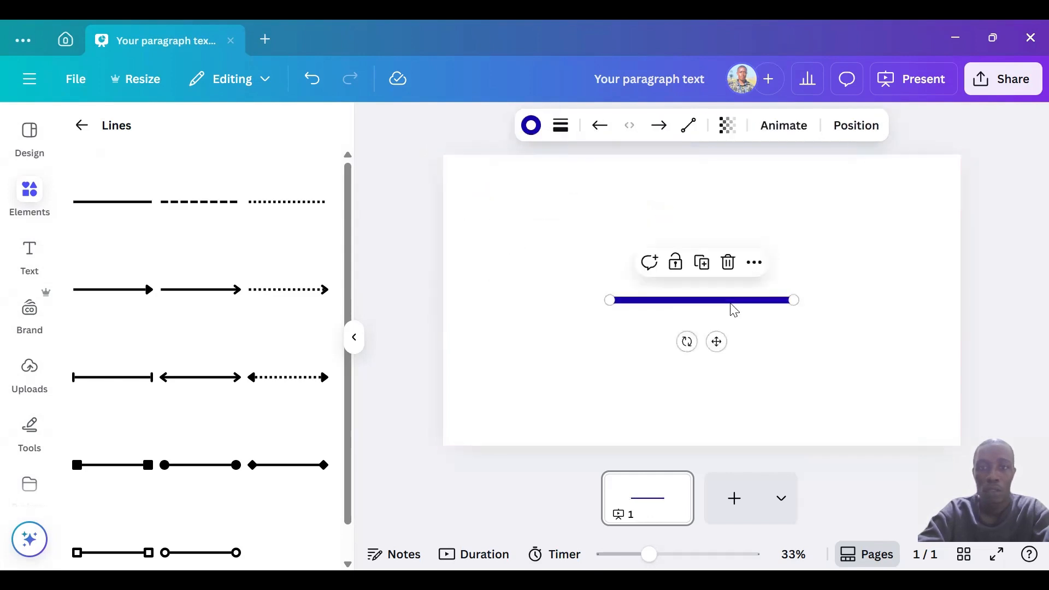
# Put a filled square on the line's start, swap the line's ends, and swap them back.
pyautogui.click(606, 133)
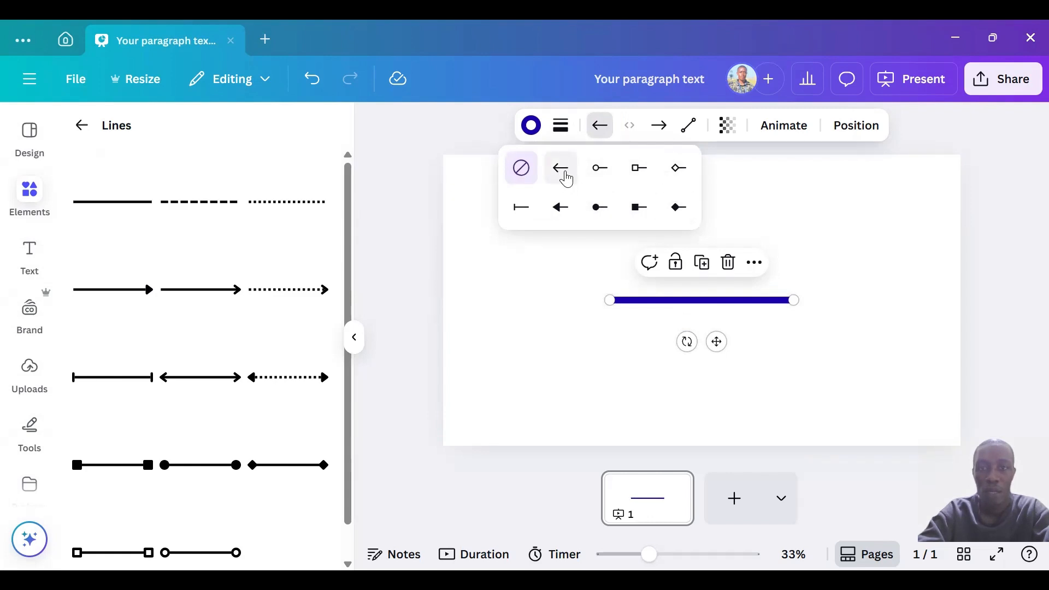
pyautogui.click(637, 213)
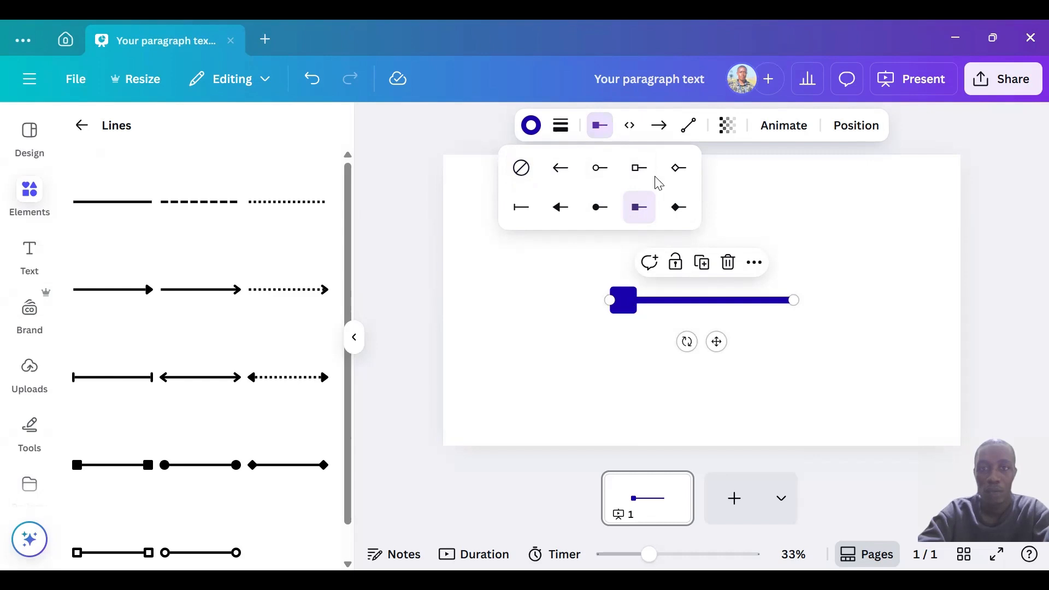
pyautogui.click(628, 127)
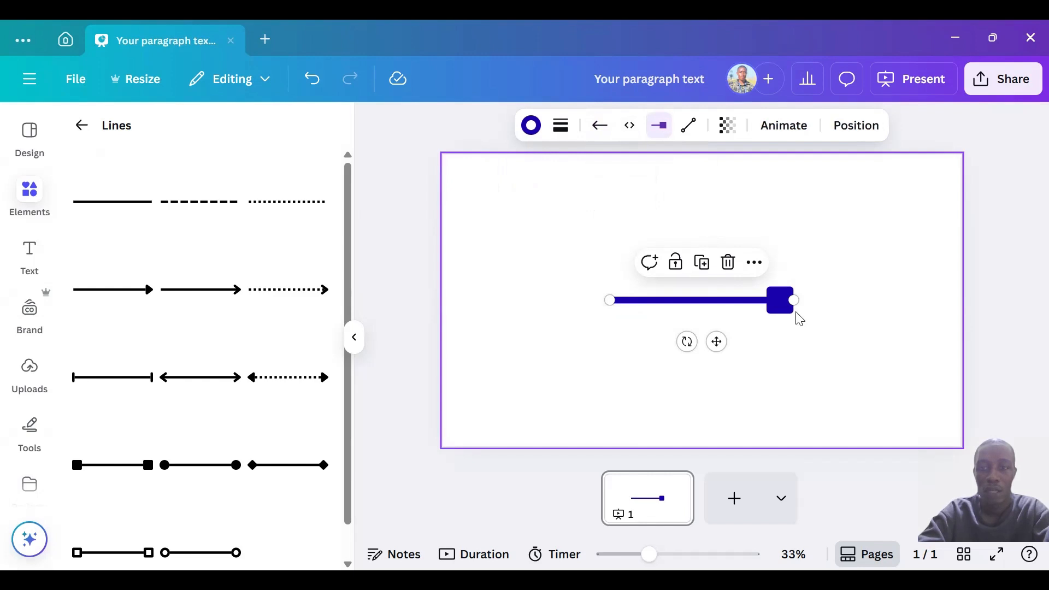
pyautogui.click(631, 125)
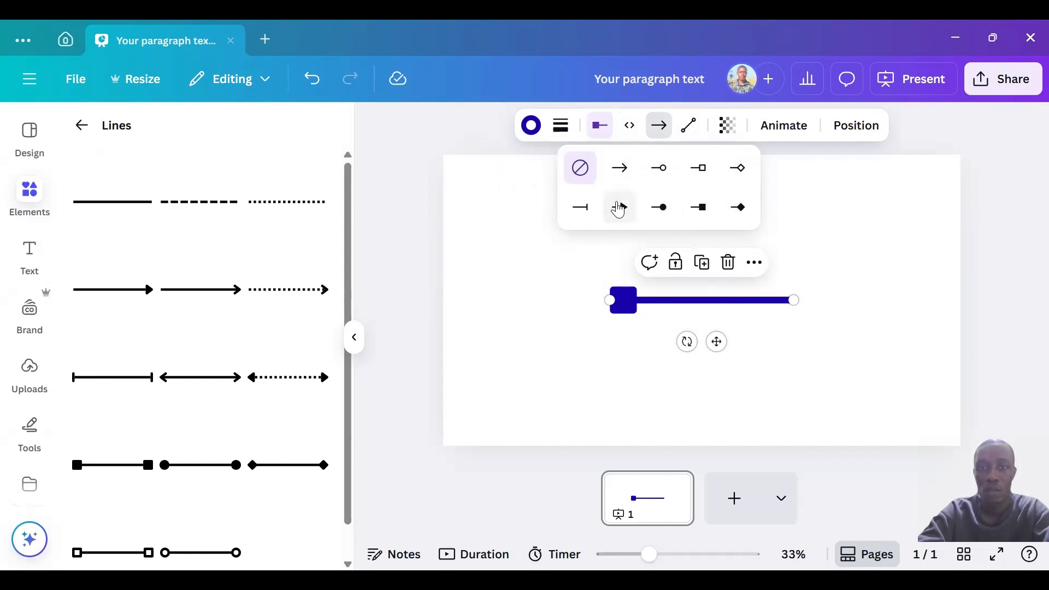
# Try a filled arrowhead on the line's end, and set both the line end and line start to no marker.
pyautogui.click(619, 209)
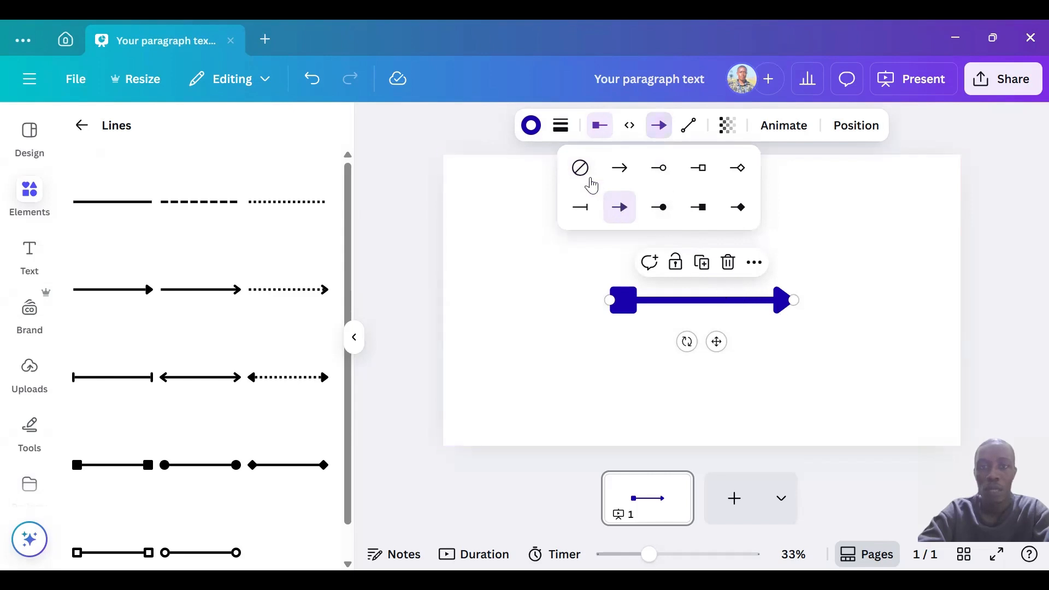
pyautogui.click(581, 170)
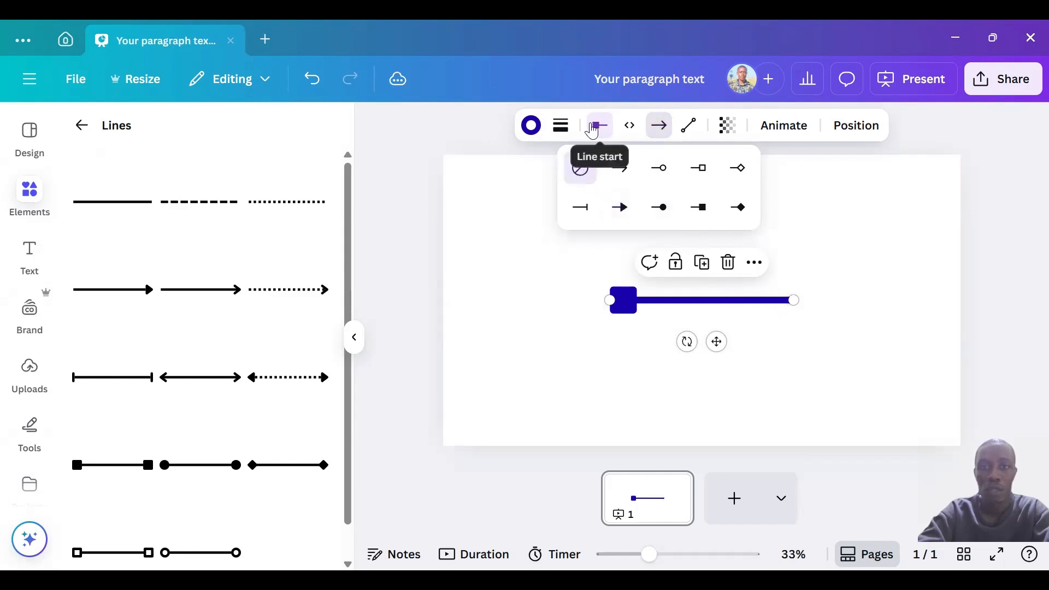
pyautogui.click(593, 130)
pyautogui.click(600, 130)
pyautogui.click(521, 168)
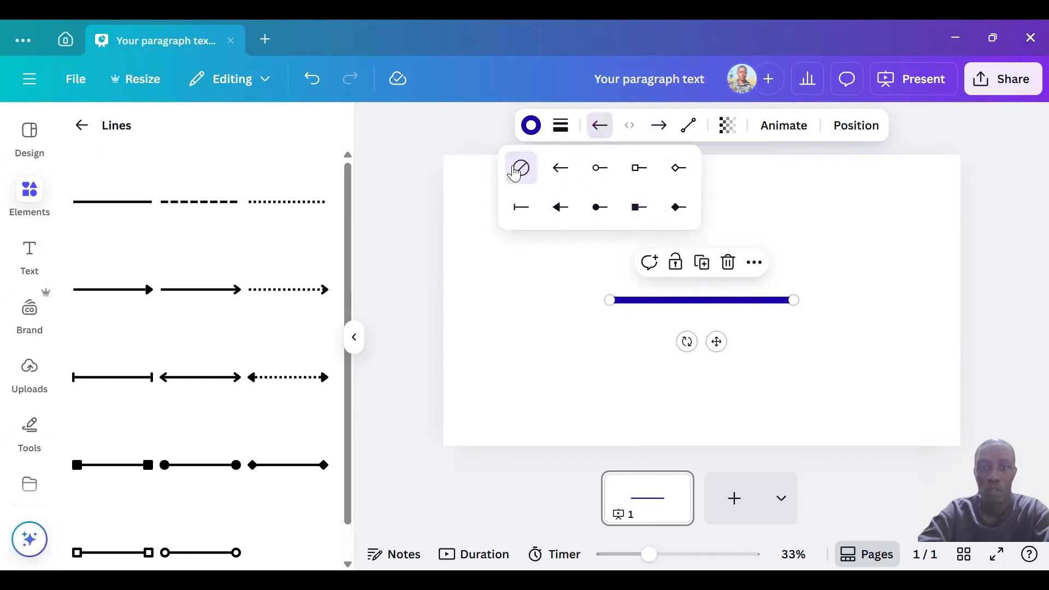
pyautogui.click(870, 268)
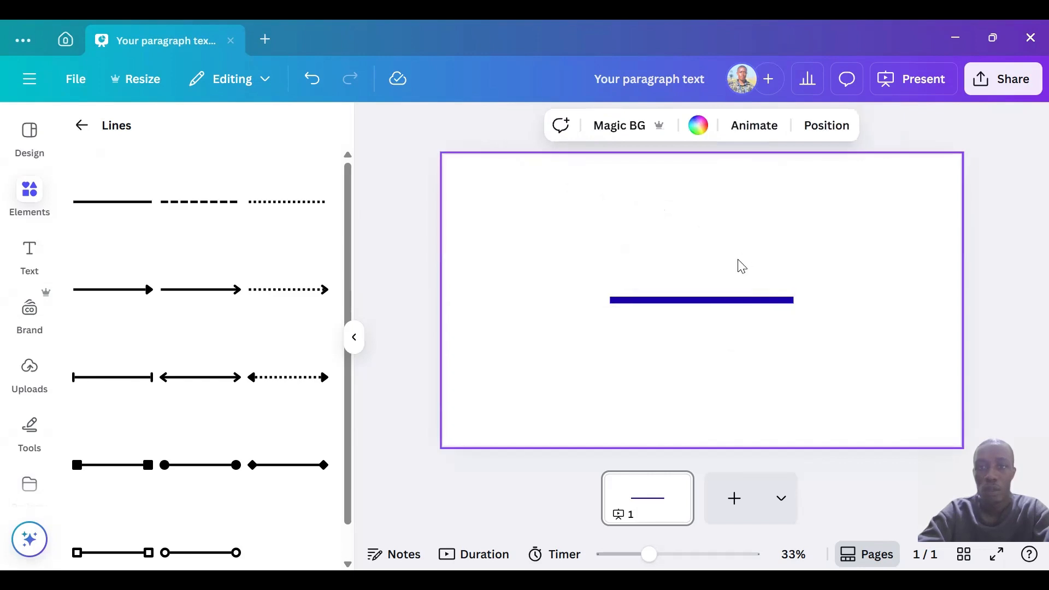
# Change the blue line's type to elbowed and pull its middle segment downward into a bracket shape.
pyautogui.click(730, 300)
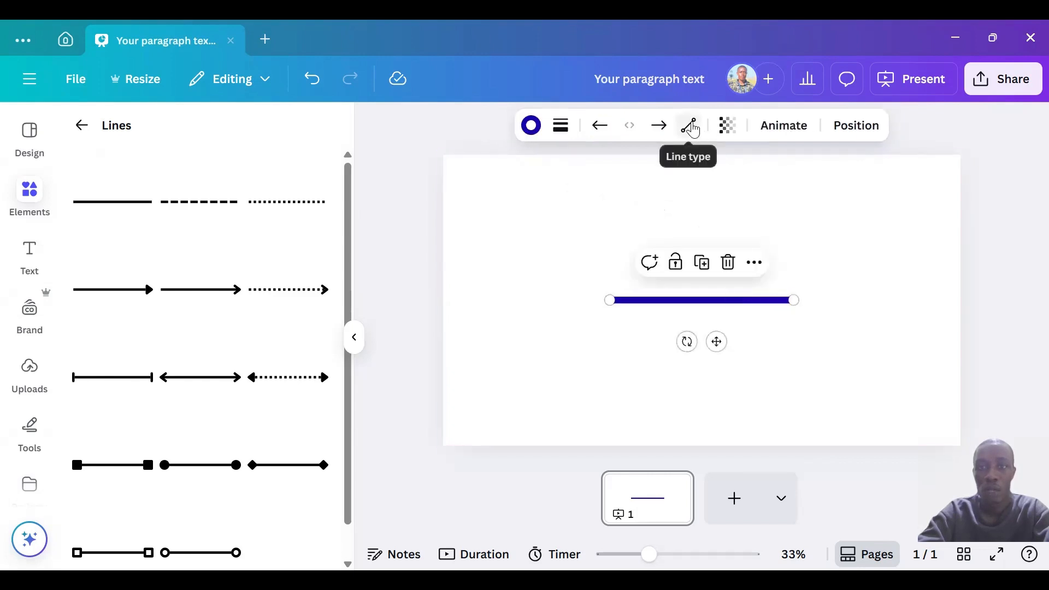
pyautogui.click(691, 127)
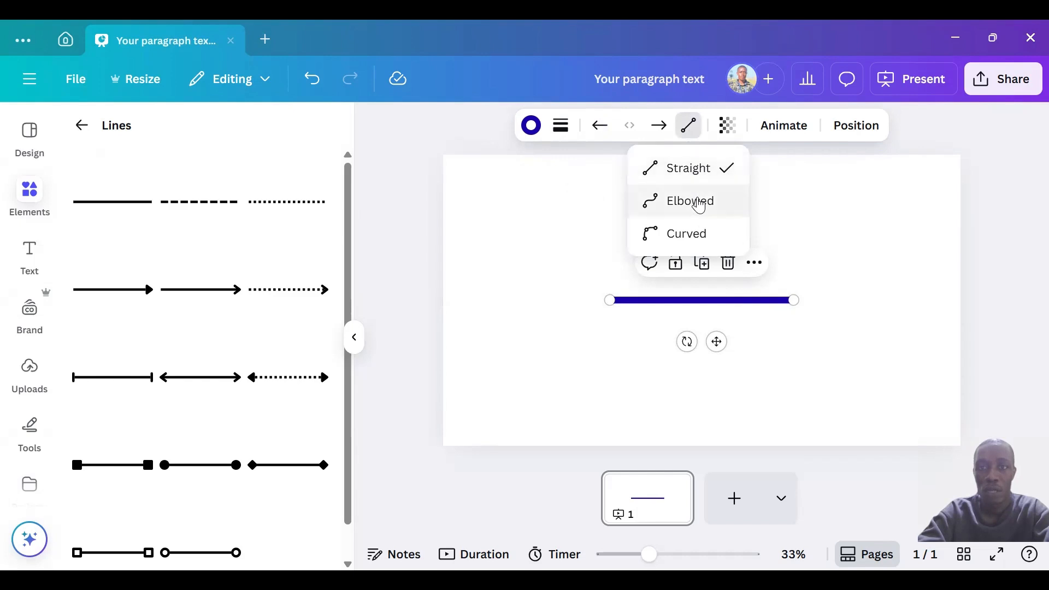
pyautogui.click(698, 204)
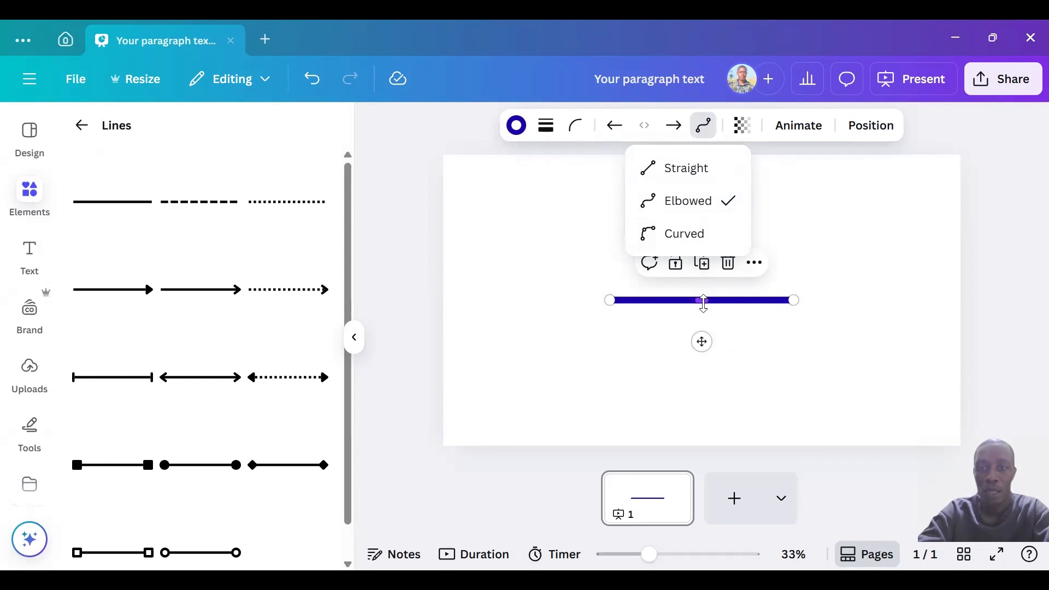
pyautogui.moveTo(704, 302); pyautogui.dragTo(705, 330)
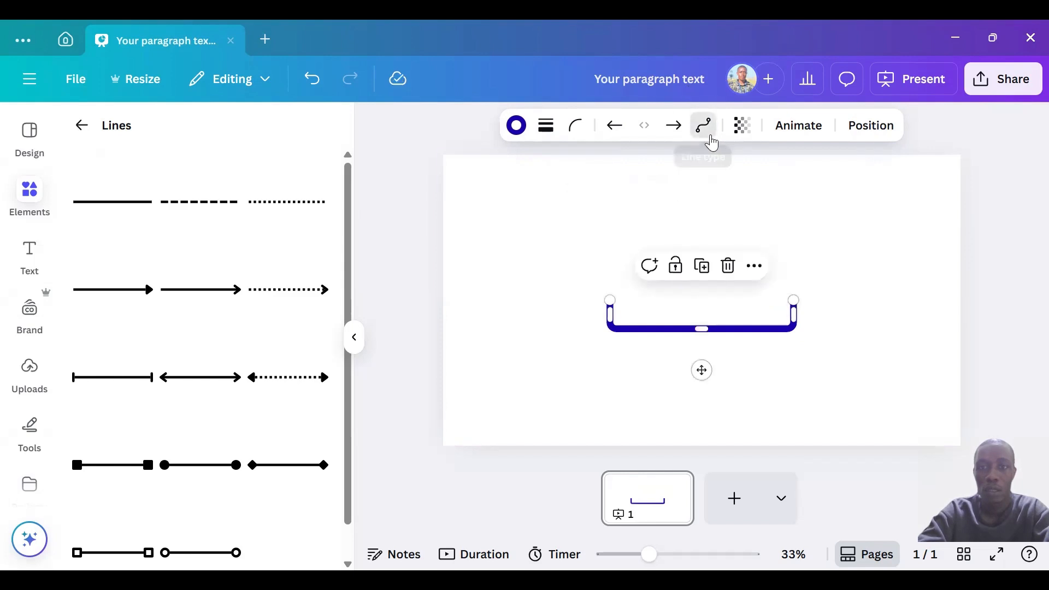
# Try the curved line type with a reshaped arc, and set the line type back to straight.
pyautogui.click(705, 128)
pyautogui.click(697, 233)
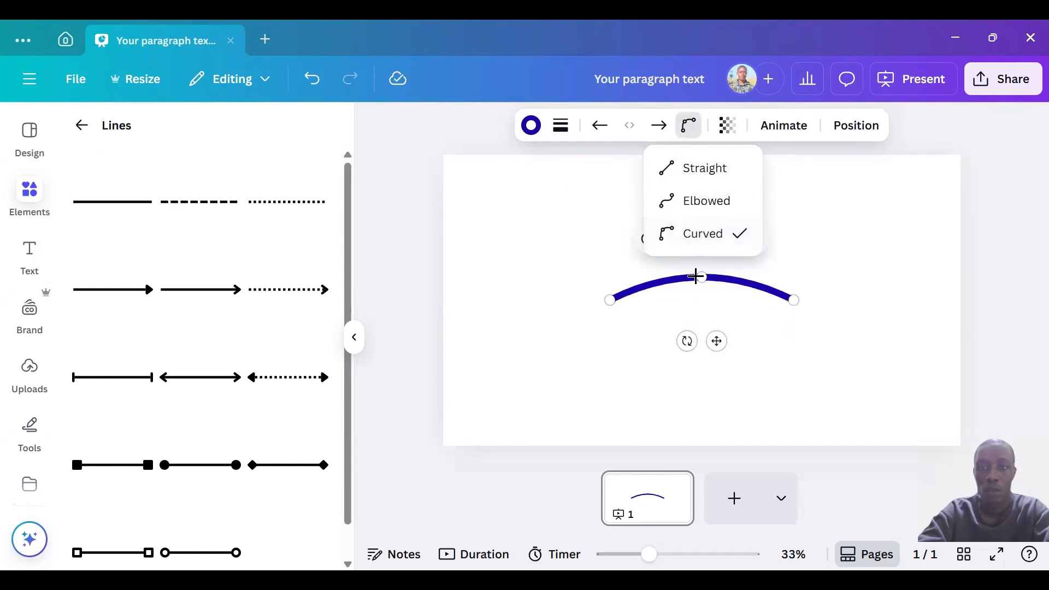
pyautogui.moveTo(696, 278); pyautogui.dragTo(660, 235)
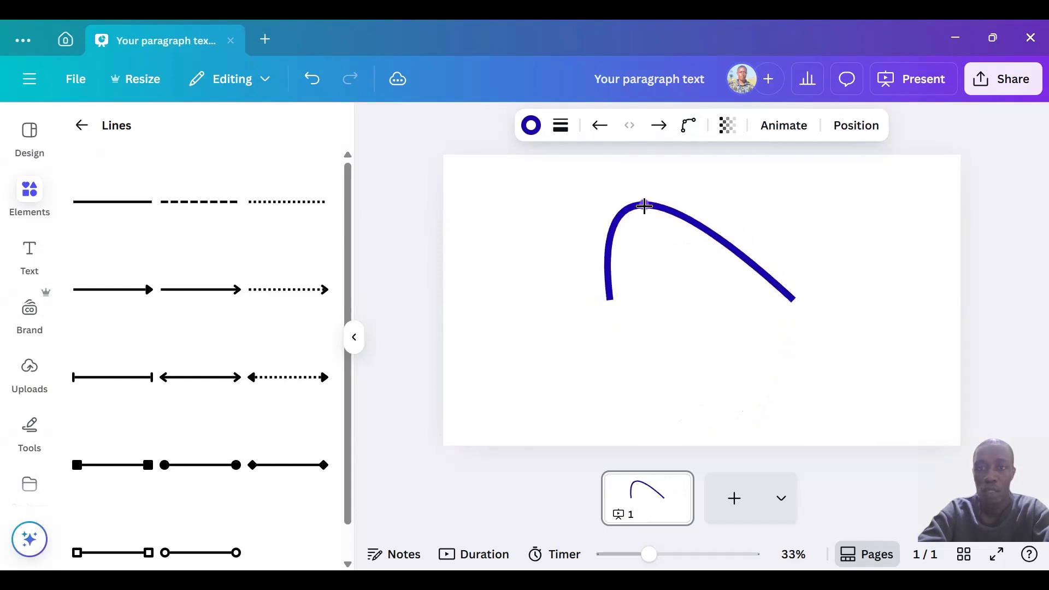
pyautogui.moveTo(676, 285); pyautogui.dragTo(715, 272)
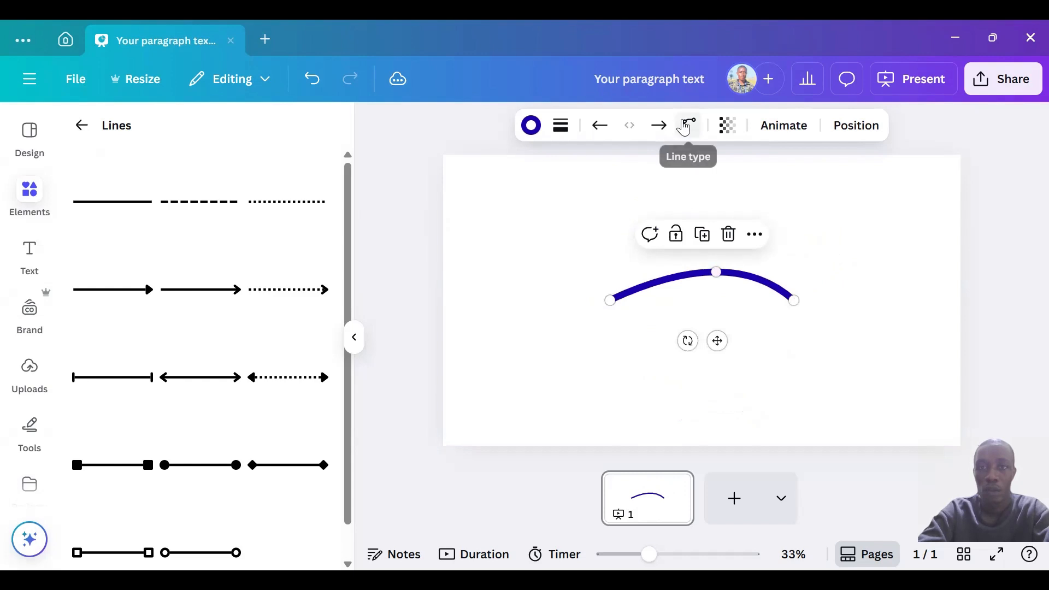
pyautogui.click(686, 126)
pyautogui.click(685, 167)
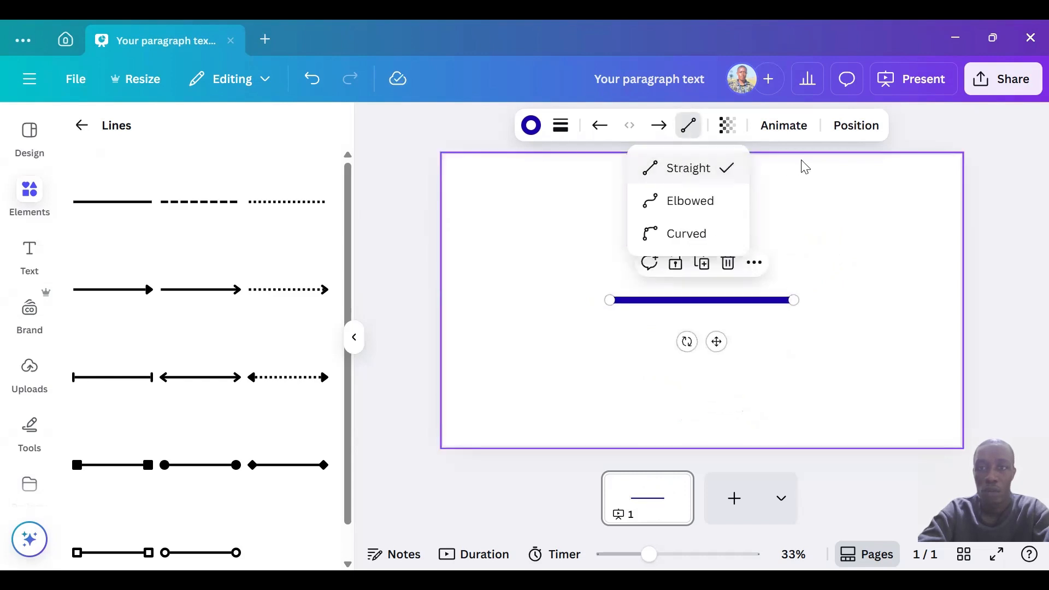
# Try a transparency of 32 on the line and set it back to 100.
pyautogui.click(729, 127)
pyautogui.click(731, 129)
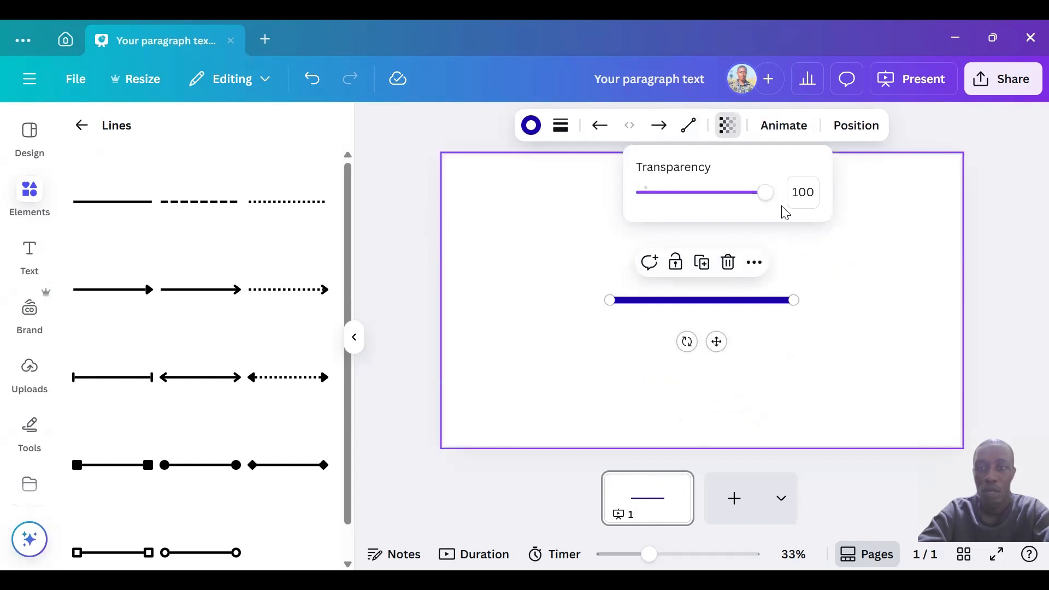
pyautogui.moveTo(766, 195); pyautogui.dragTo(686, 192)
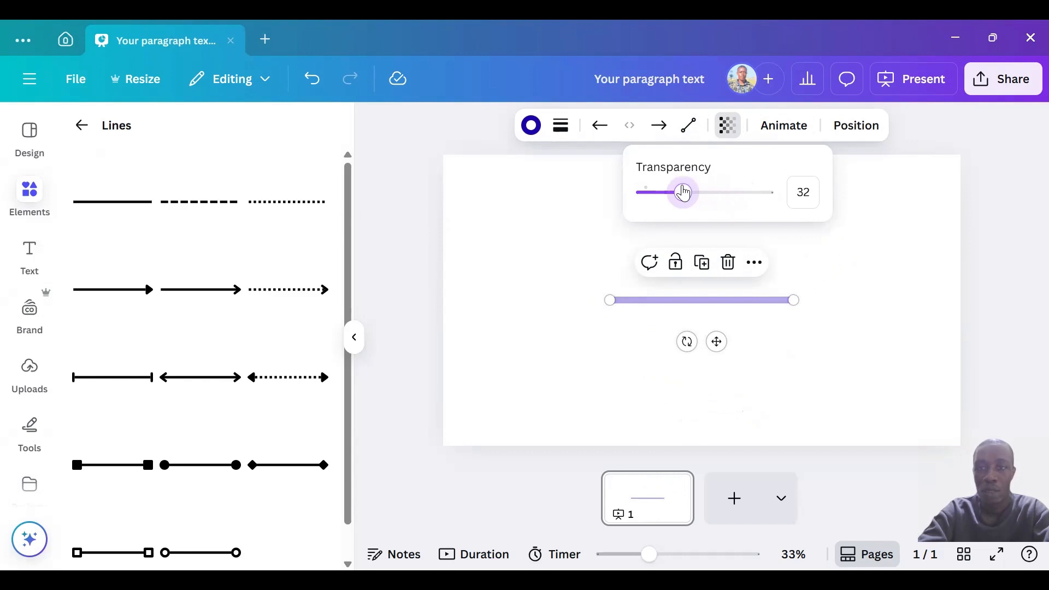
pyautogui.moveTo(684, 192); pyautogui.dragTo(800, 178)
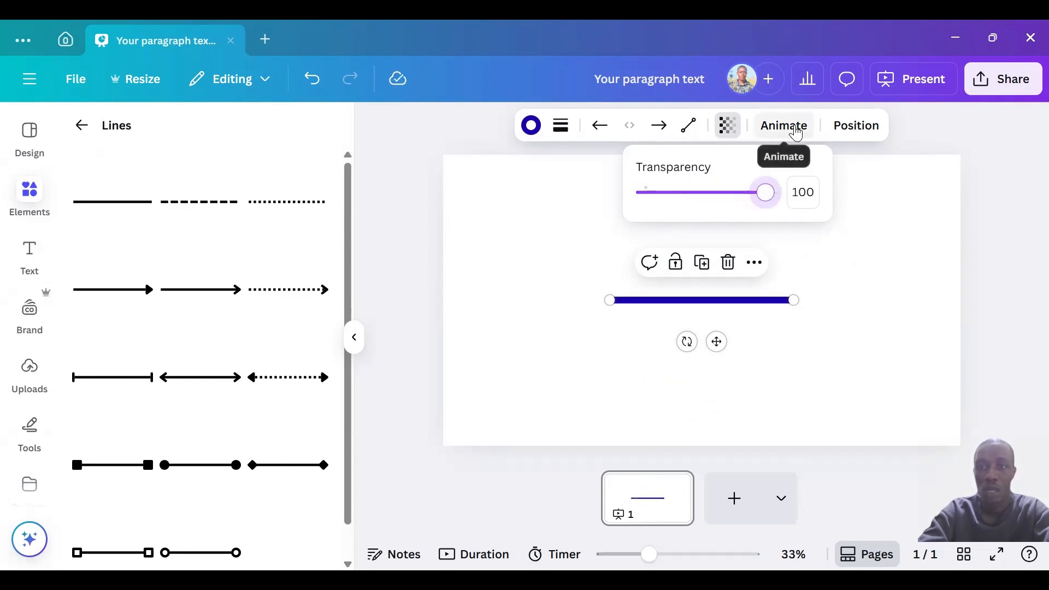
# View the line's animation and position options, and delete the line from the page.
pyautogui.click(795, 130)
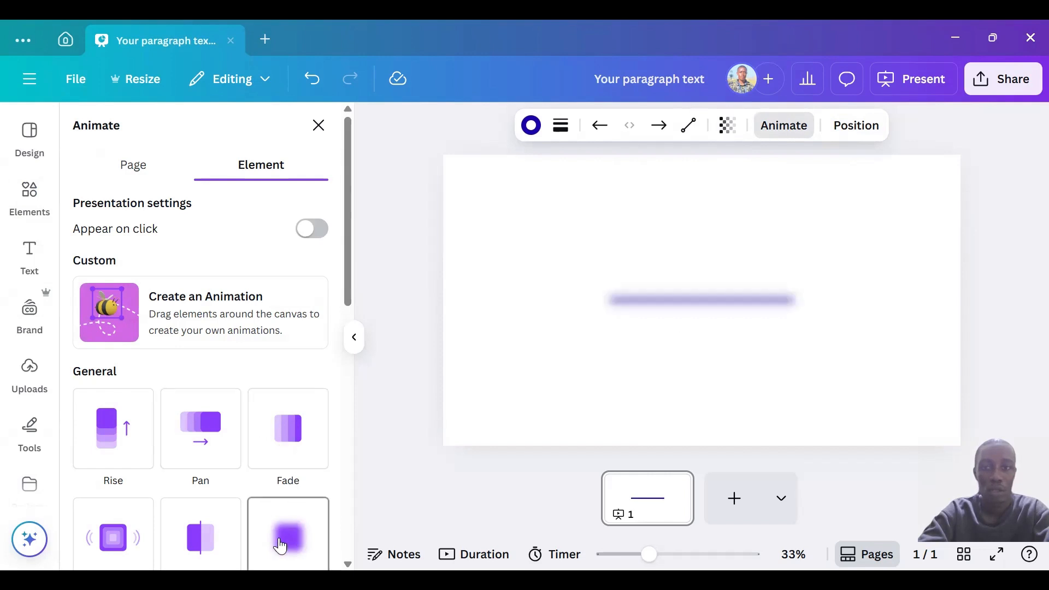
pyautogui.click(857, 129)
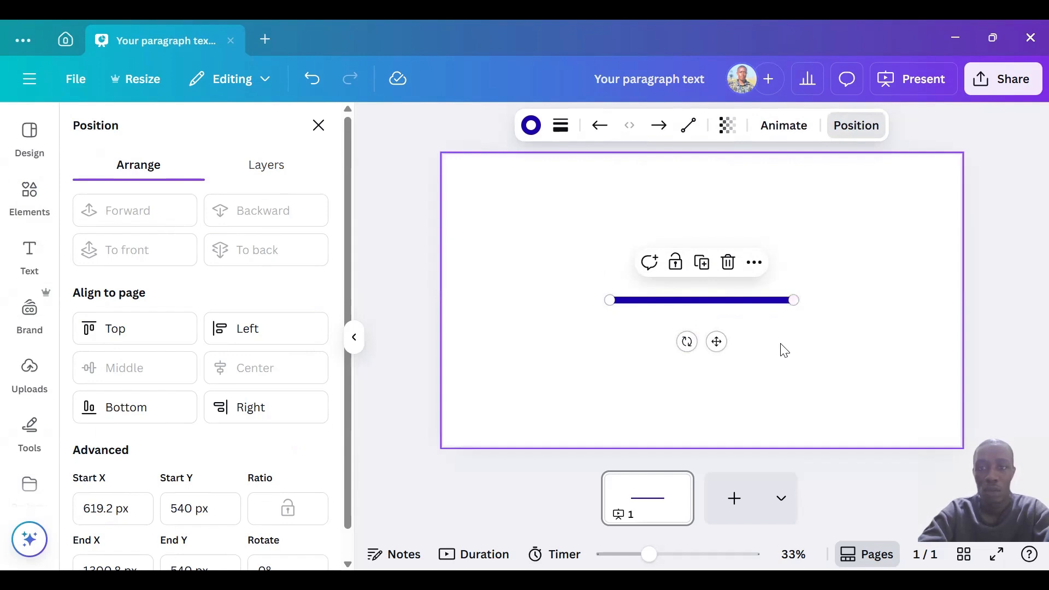
pyautogui.press('Delete')
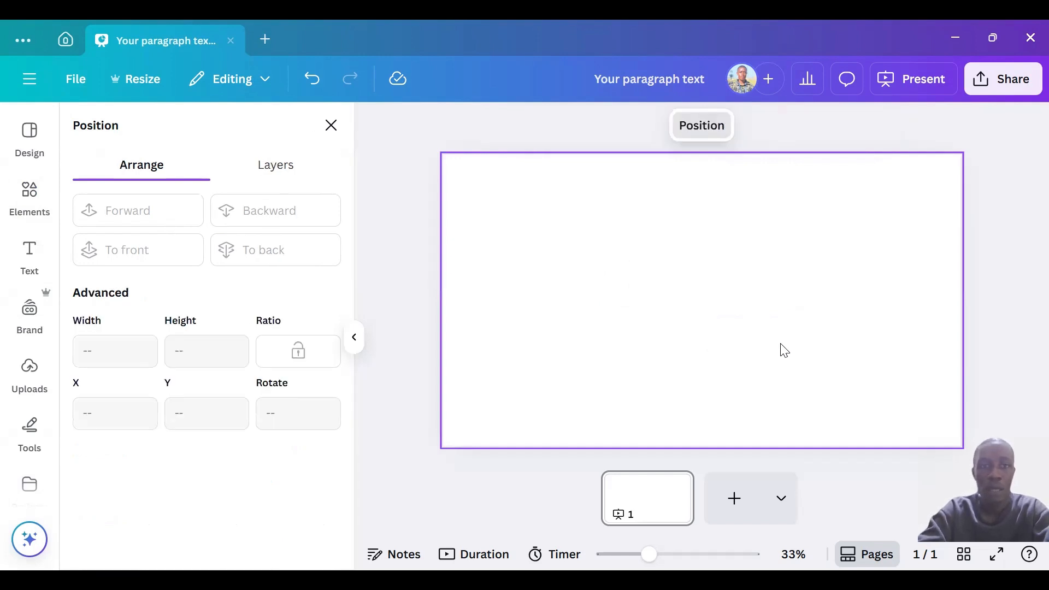
pyautogui.click(331, 130)
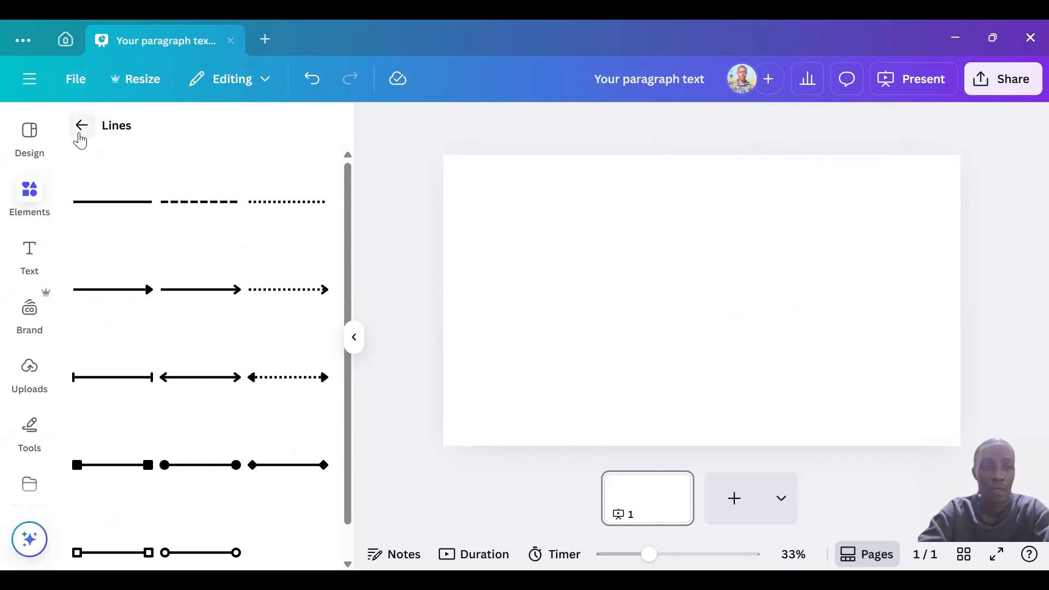
# Add a square from the basic shapes to the page and resize it to about 470 by 397.
pyautogui.click(80, 134)
pyautogui.click(81, 135)
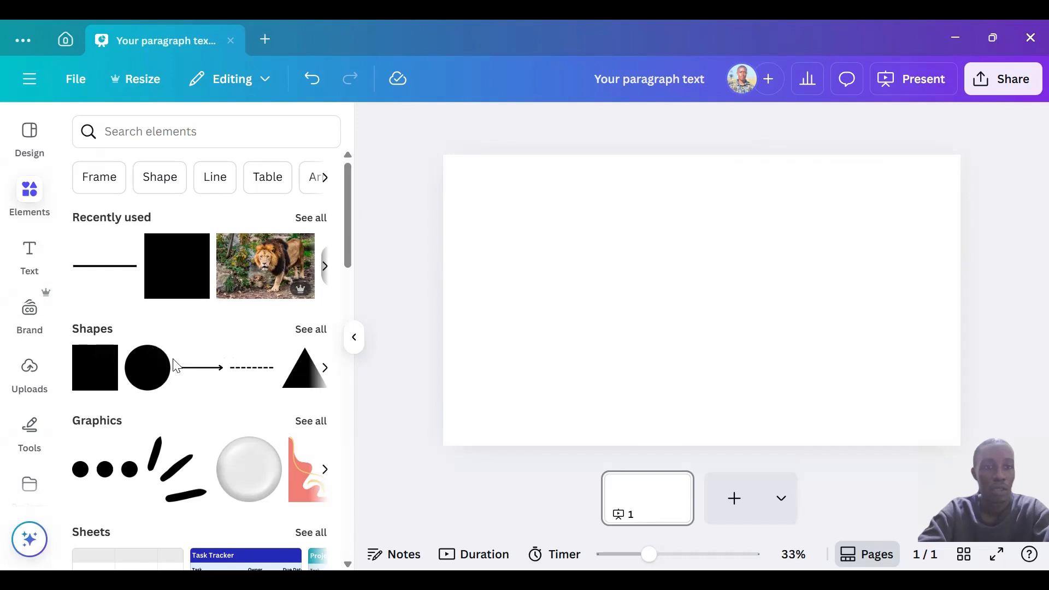
pyautogui.click(302, 331)
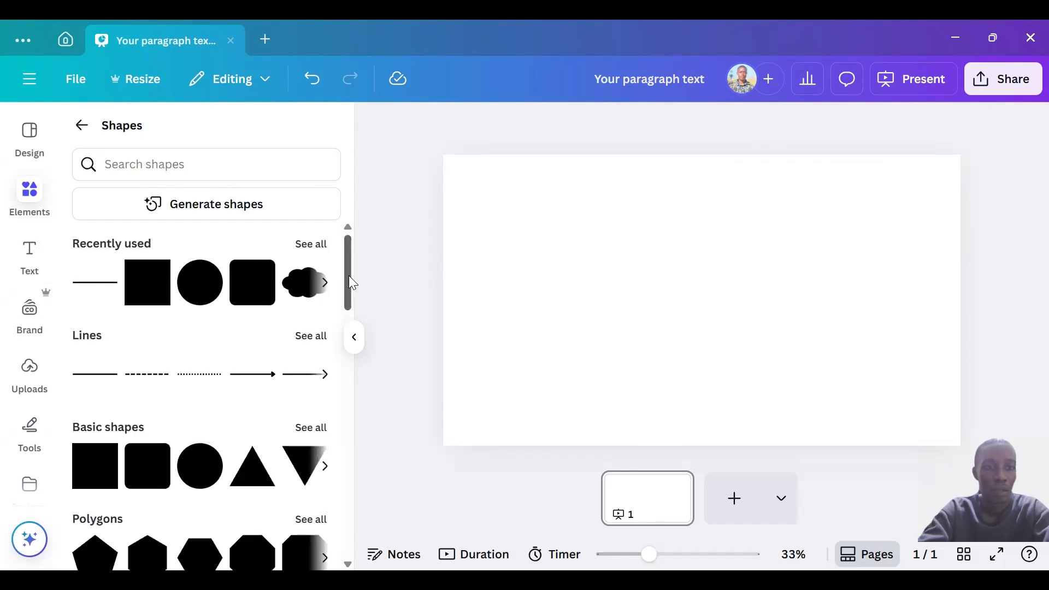
pyautogui.moveTo(351, 285); pyautogui.dragTo(353, 311)
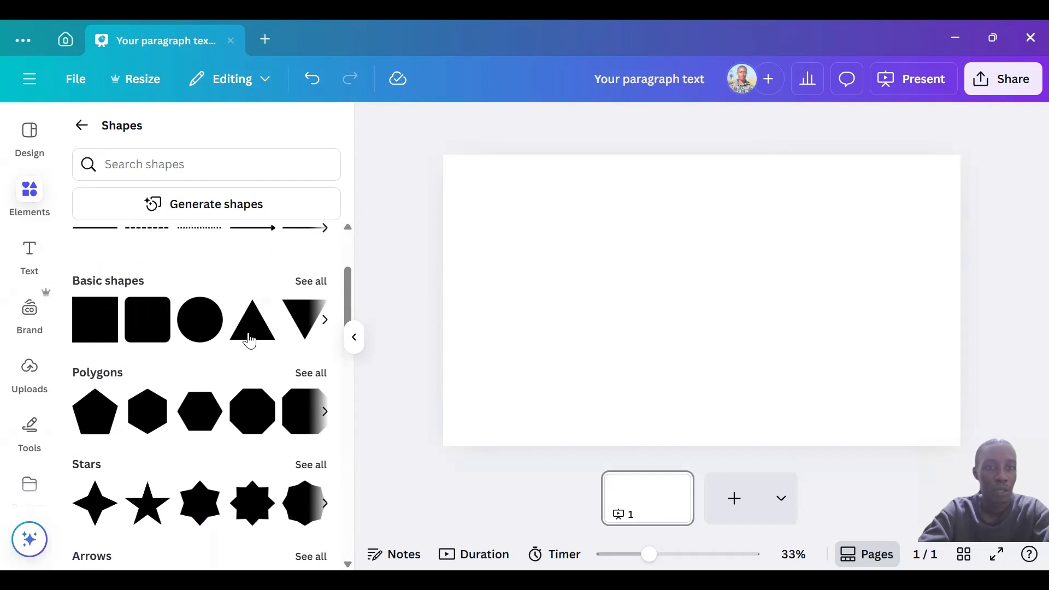
pyautogui.click(311, 282)
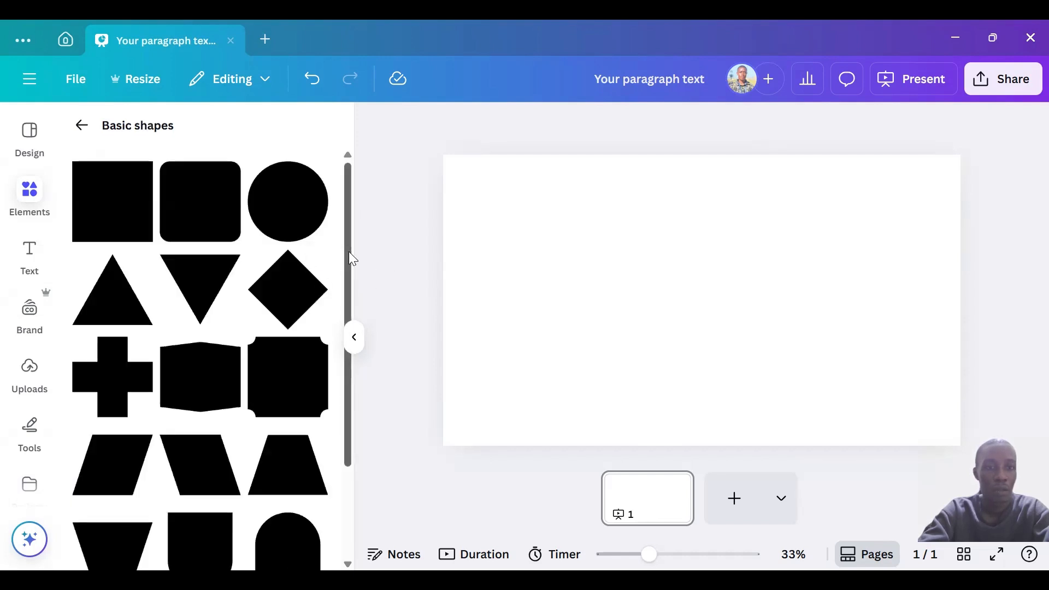
pyautogui.moveTo(349, 251); pyautogui.dragTo(339, 229)
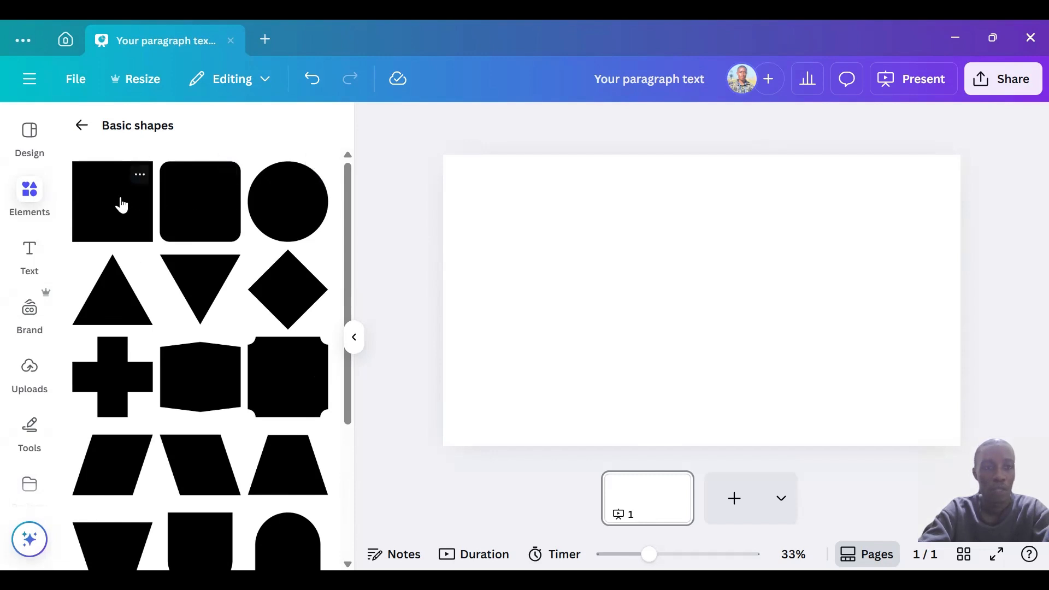
pyautogui.moveTo(123, 229); pyautogui.dragTo(666, 270)
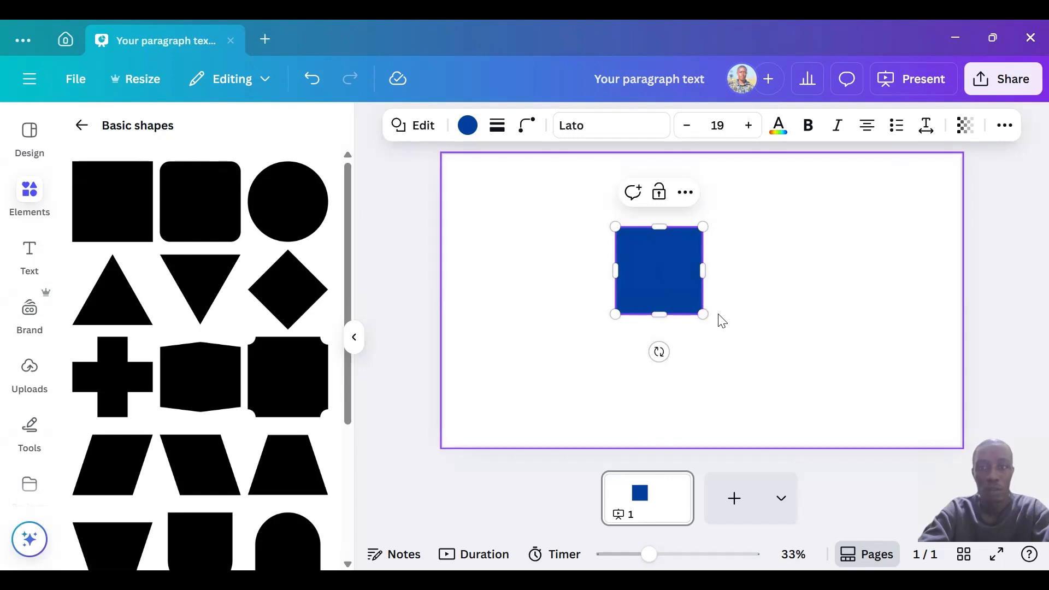
pyautogui.moveTo(705, 314); pyautogui.dragTo(743, 334)
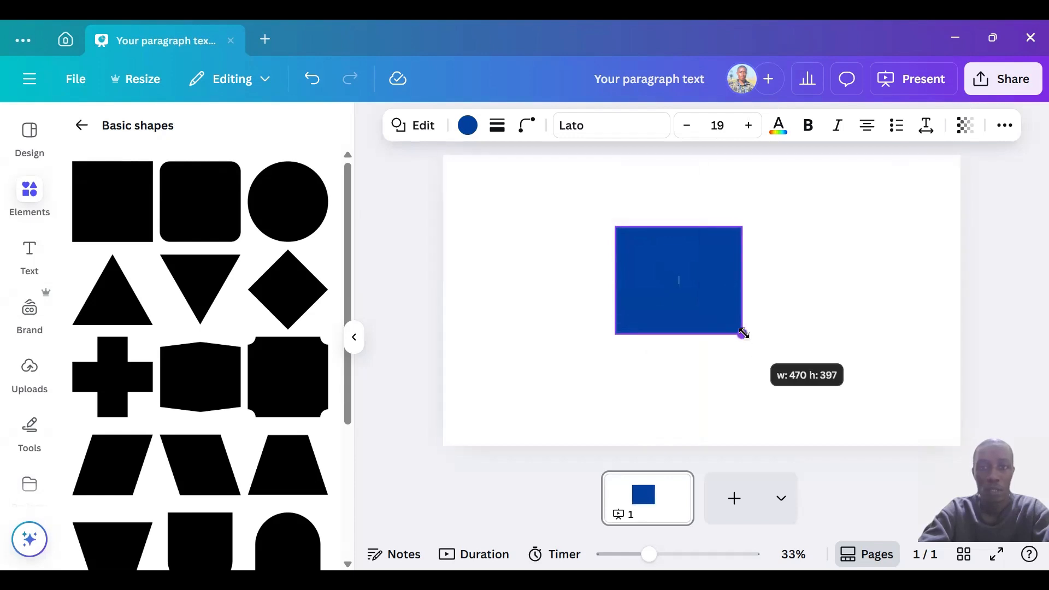
# Try a dotted border with a stroke weight of 31 on the rectangle, and reduce the weight back to 0.
pyautogui.click(500, 129)
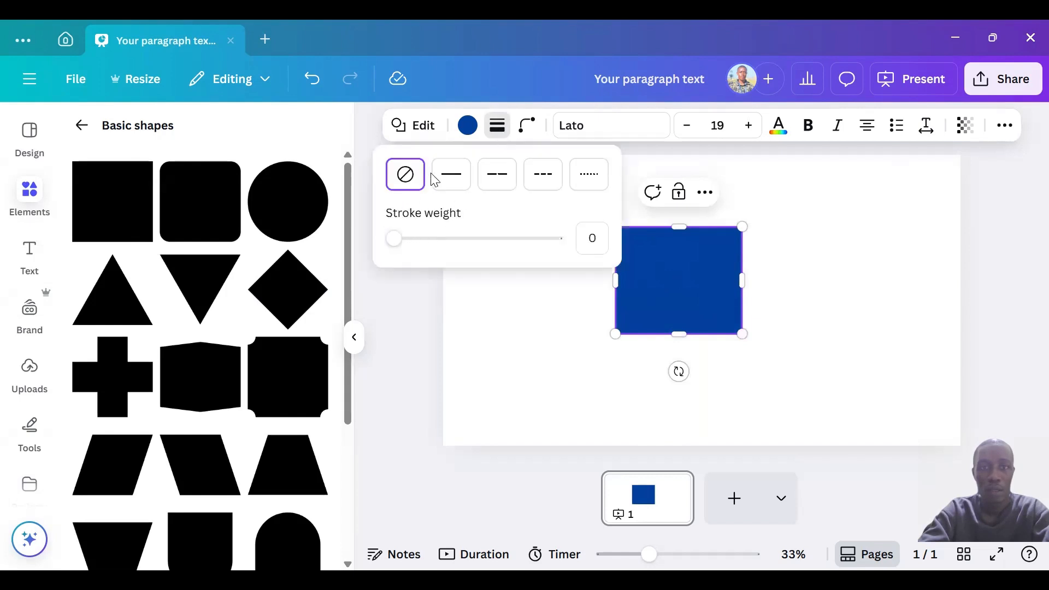
pyautogui.click(595, 182)
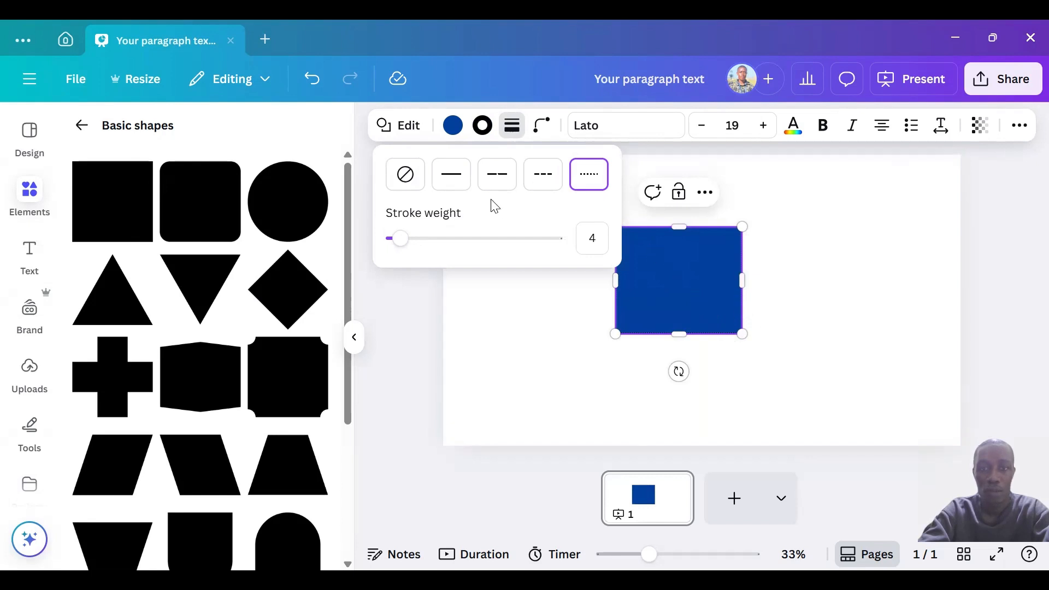
pyautogui.moveTo(400, 238); pyautogui.dragTo(443, 246)
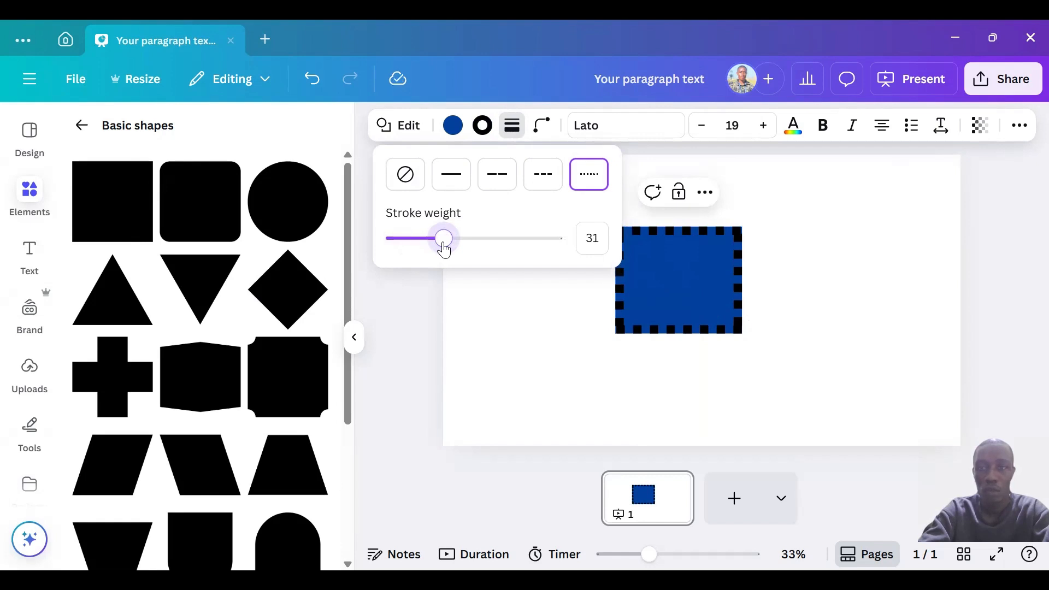
pyautogui.moveTo(445, 248)
pyautogui.mouseDown()
pyautogui.moveTo(466, 241)
pyautogui.moveTo(417, 246)
pyautogui.moveTo(385, 264)
pyautogui.mouseUp()
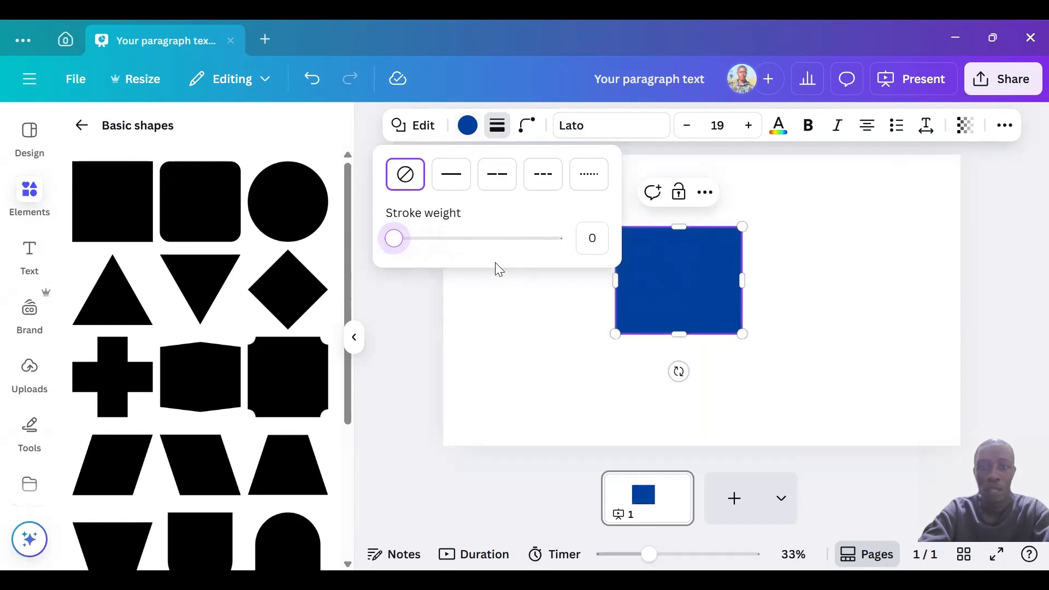
# Fill the rectangle with pink from the default solid colors.
pyautogui.click(473, 132)
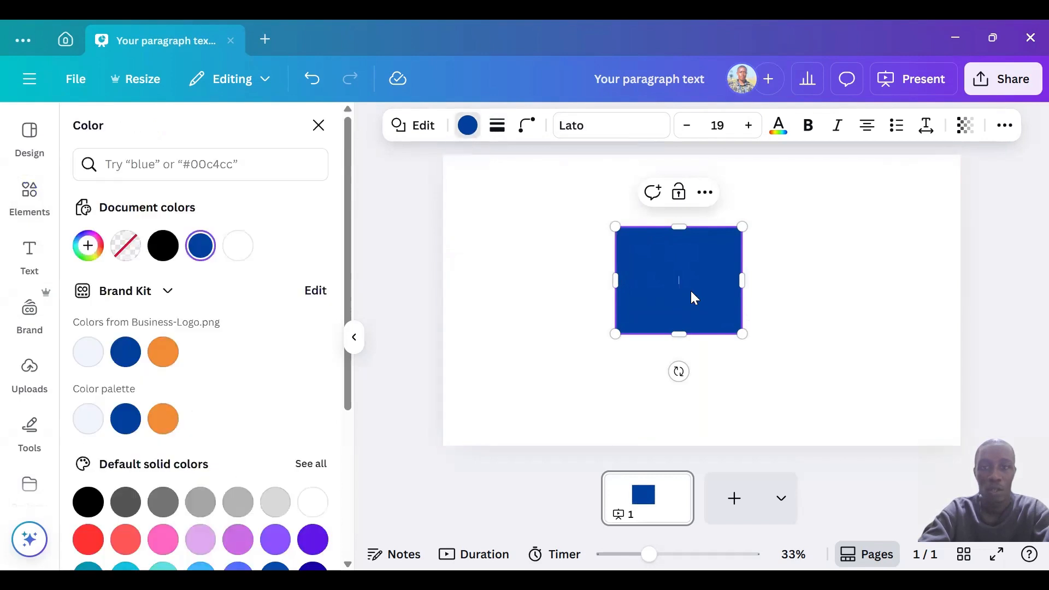
pyautogui.click(163, 544)
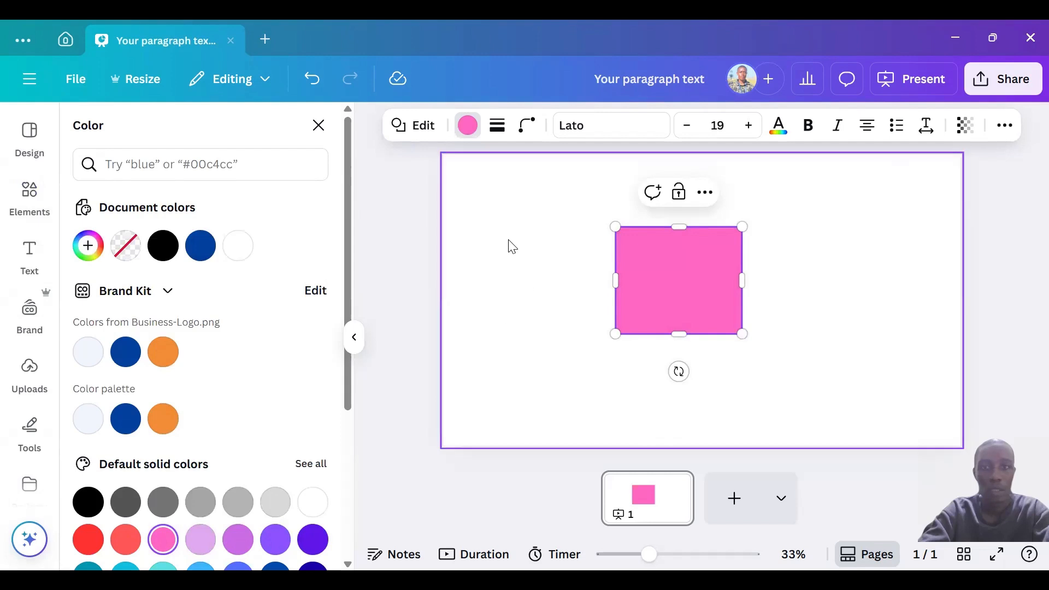
# Try corner rounding 58 with 6 and 3 sides on the pink shape, and return it to rounding 0 and 4 sides.
pyautogui.click(526, 130)
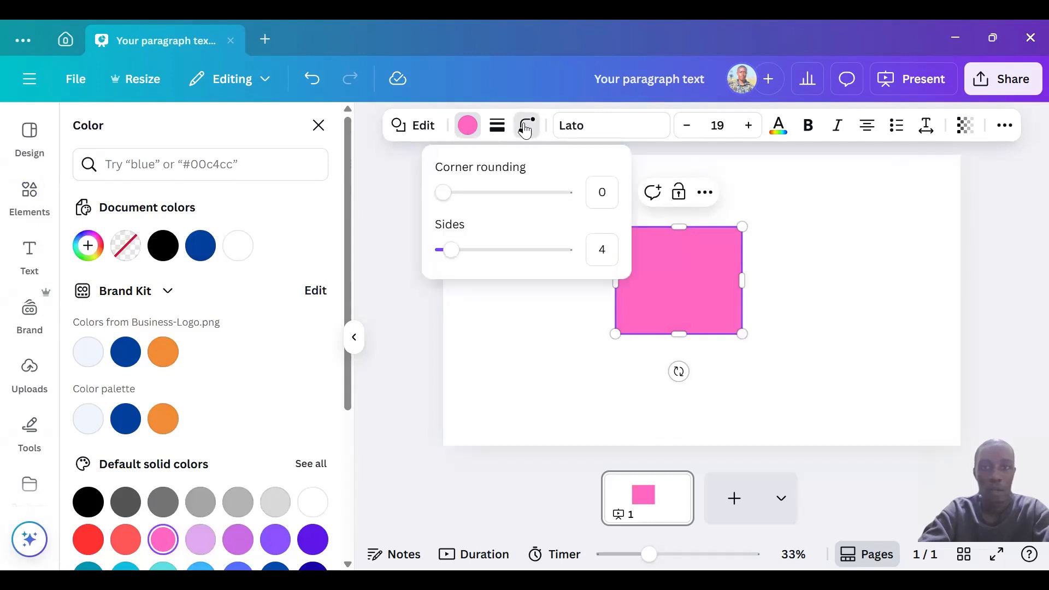
pyautogui.moveTo(444, 198); pyautogui.dragTo(514, 206)
pyautogui.moveTo(472, 258)
pyautogui.mouseDown()
pyautogui.moveTo(492, 253)
pyautogui.moveTo(450, 253)
pyautogui.moveTo(464, 254)
pyautogui.mouseUp()
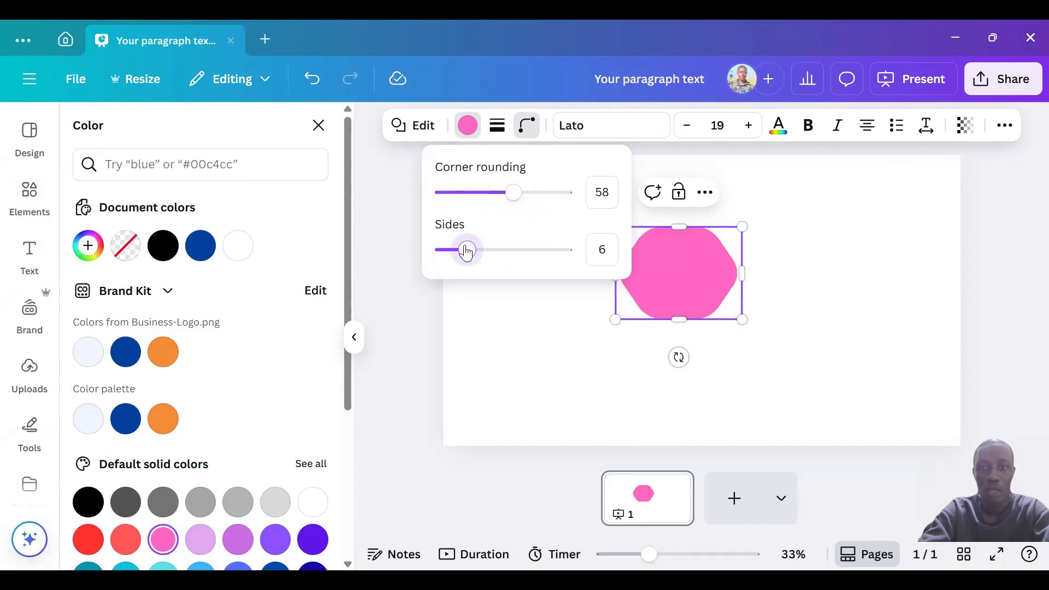
pyautogui.moveTo(467, 253); pyautogui.dragTo(445, 252)
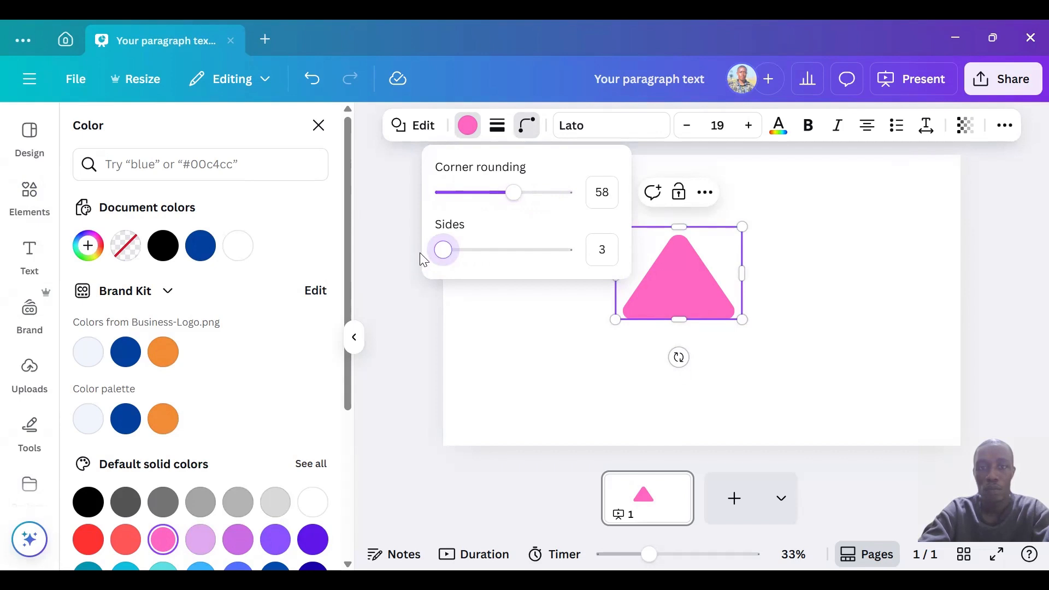
pyautogui.moveTo(515, 192); pyautogui.dragTo(403, 220)
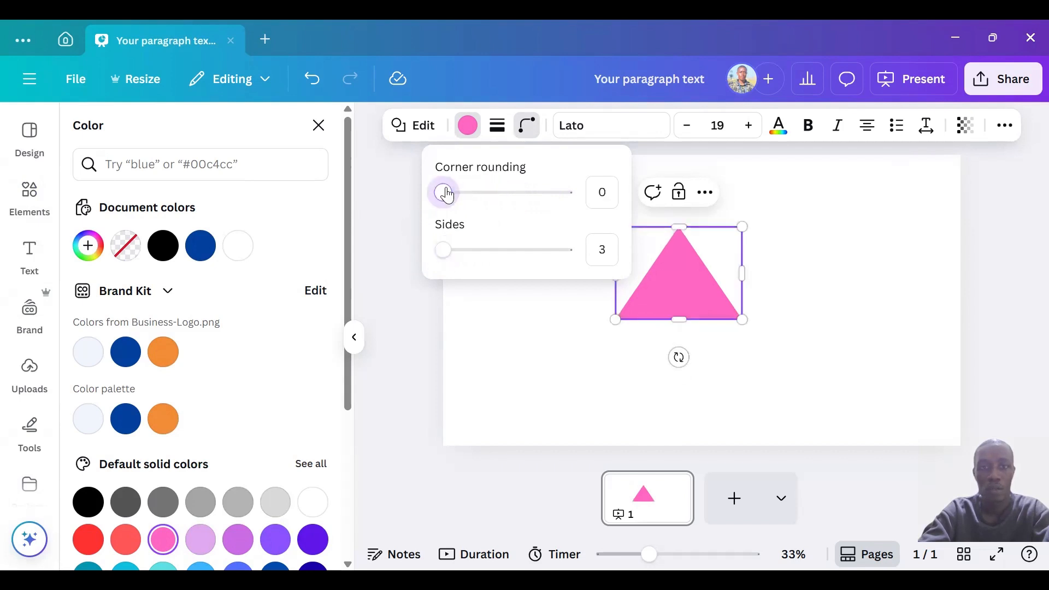
pyautogui.moveTo(447, 194); pyautogui.dragTo(384, 222)
pyautogui.moveTo(444, 250)
pyautogui.mouseDown()
pyautogui.moveTo(477, 257)
pyautogui.moveTo(443, 260)
pyautogui.moveTo(472, 254)
pyautogui.moveTo(452, 264)
pyautogui.mouseUp()
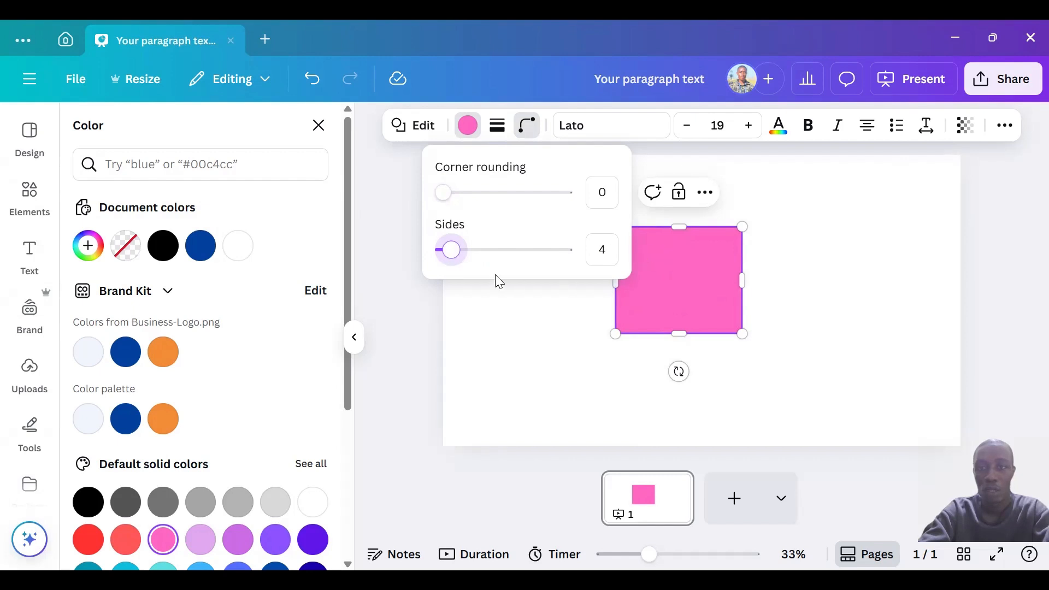
# Set the pink rectangle's number of sides to 3 to turn it into a triangle.
pyautogui.doubleClick(617, 254)
pyautogui.write('3')
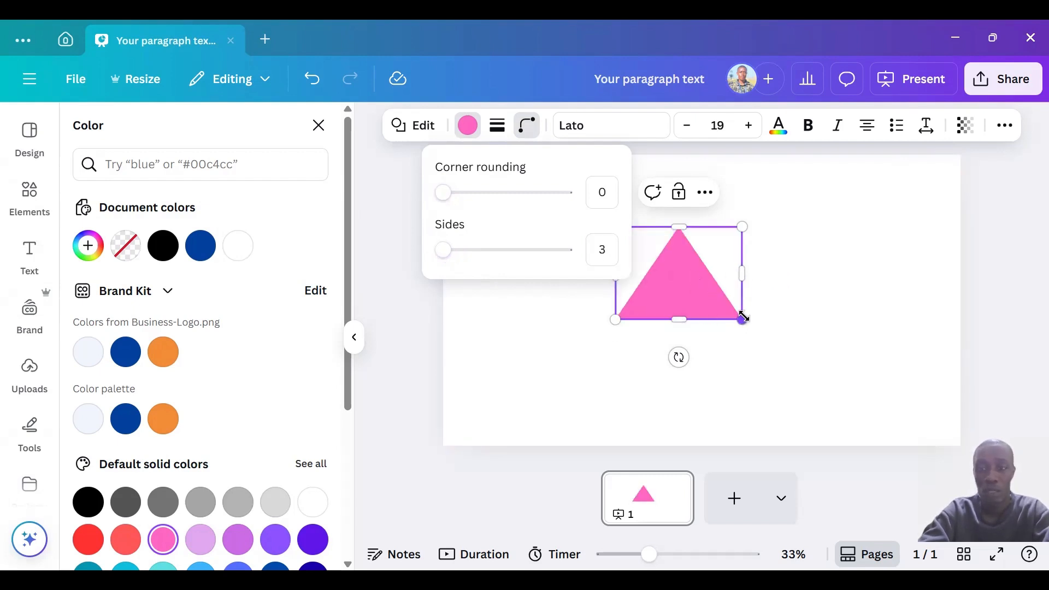
pyautogui.click(759, 342)
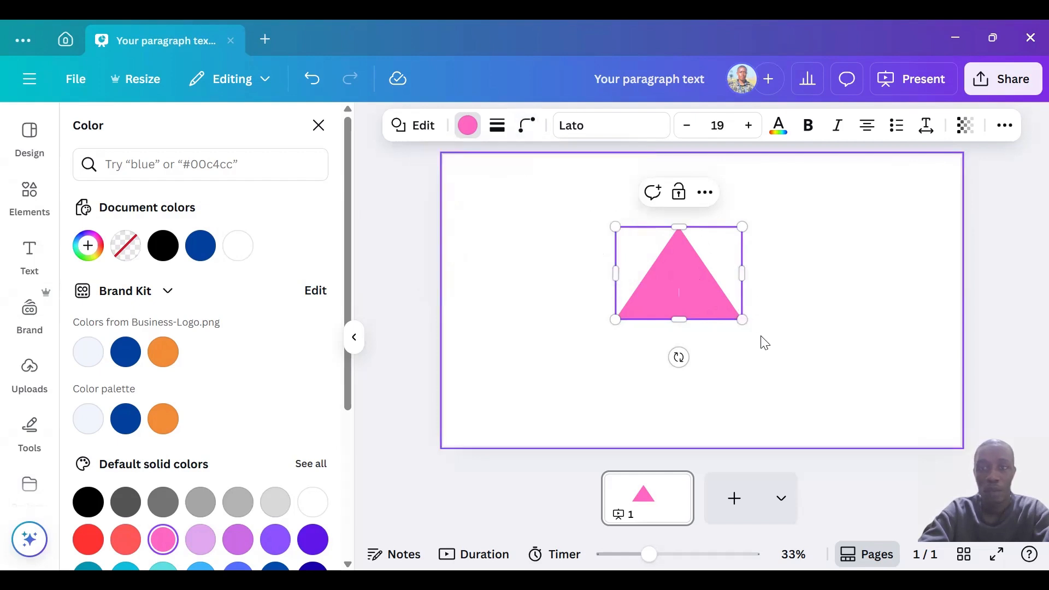
# Enlarge the pink triangle slightly and place a duplicate of it directly beneath.
pyautogui.click(726, 301)
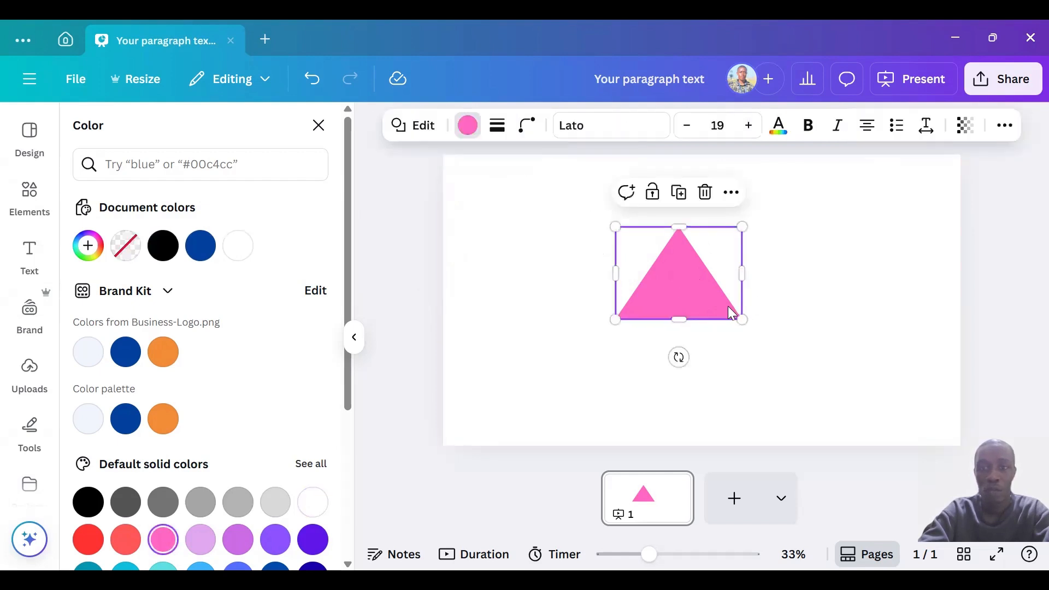
pyautogui.moveTo(741, 318); pyautogui.dragTo(760, 333)
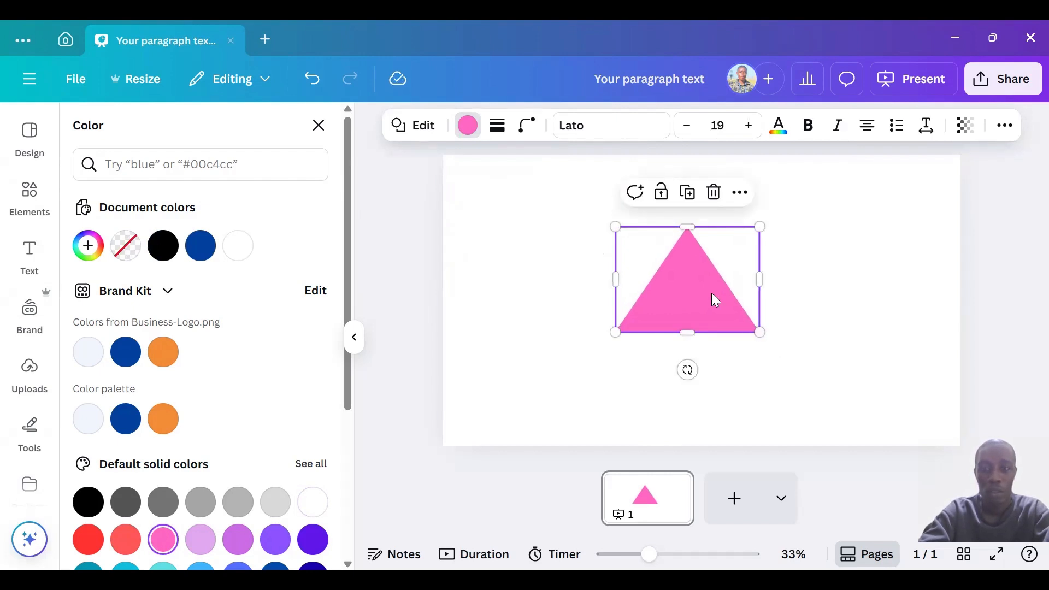
pyautogui.hotkey('ctrl', 'd')
pyautogui.moveTo(716, 300); pyautogui.dragTo(716, 397)
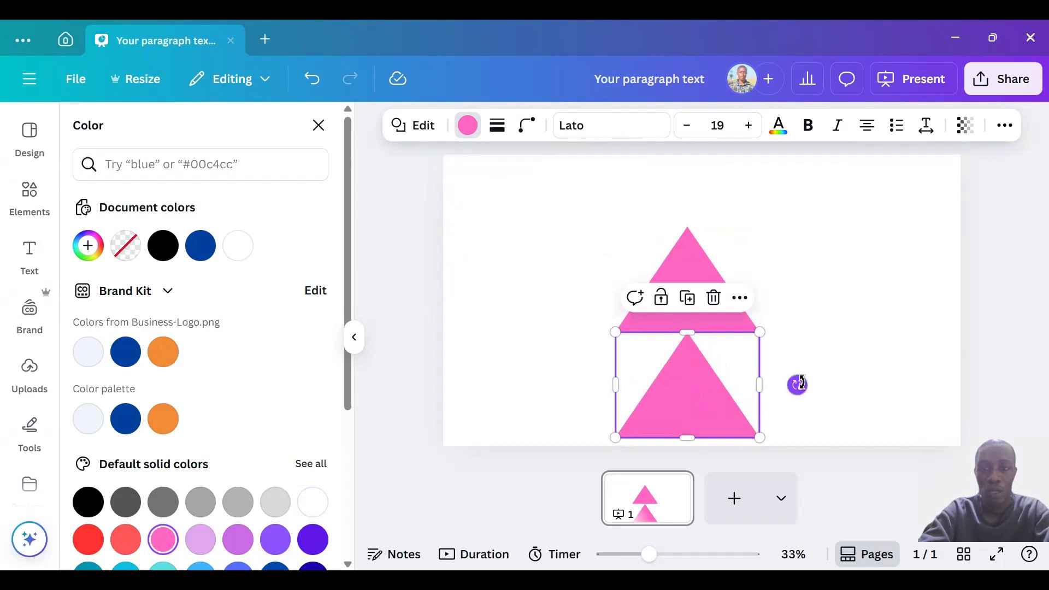
# Rotate the lower triangle 180 degrees and nudge it against the upper one to form a seamless diamond.
pyautogui.moveTo(799, 384); pyautogui.dragTo(644, 390)
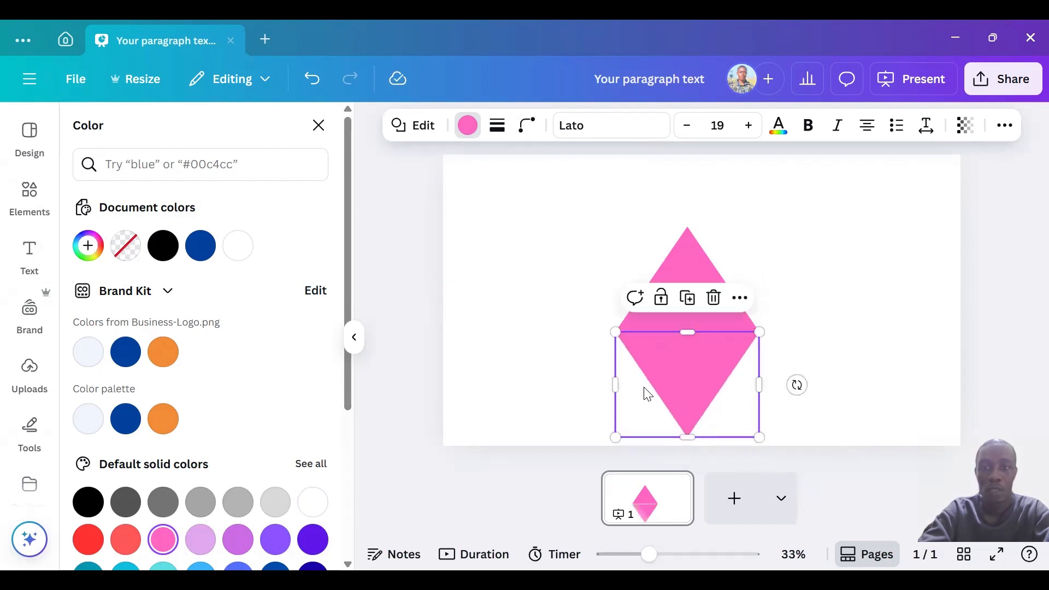
pyautogui.click(871, 343)
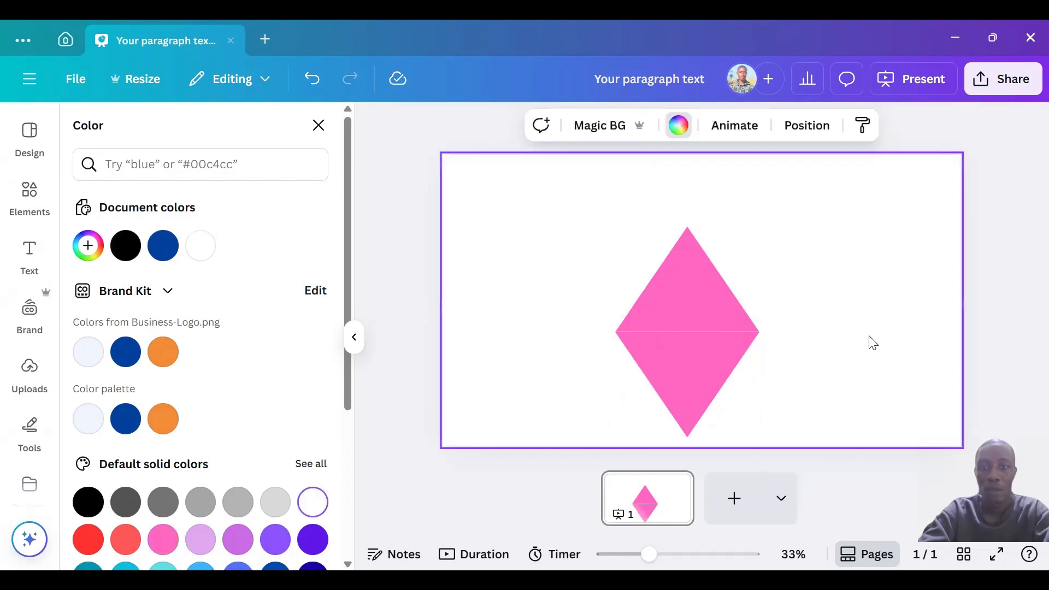
pyautogui.click(708, 354)
pyautogui.moveTo(708, 353); pyautogui.dragTo(706, 353)
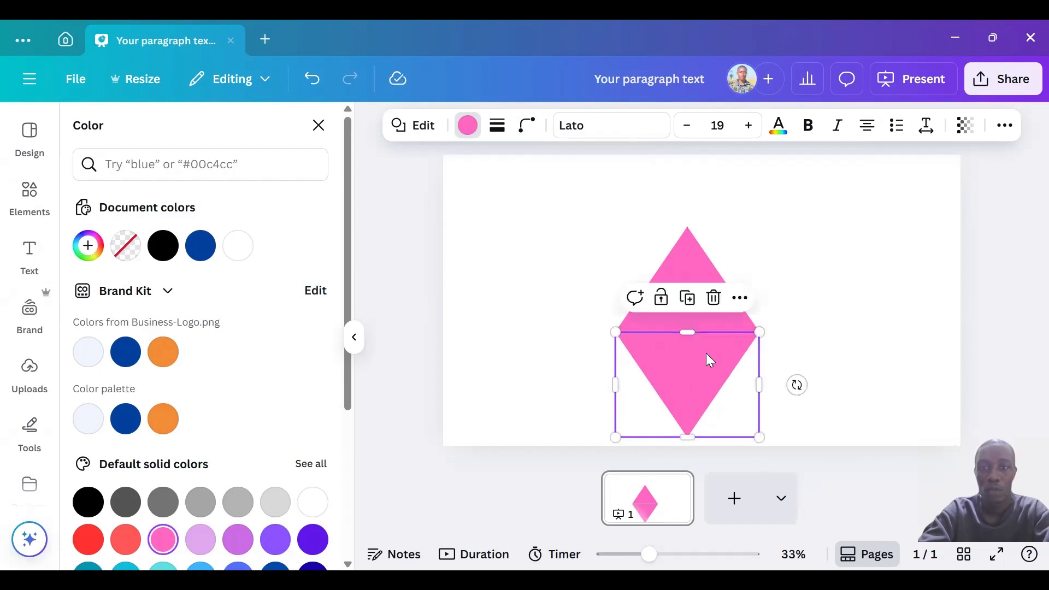
pyautogui.click(862, 331)
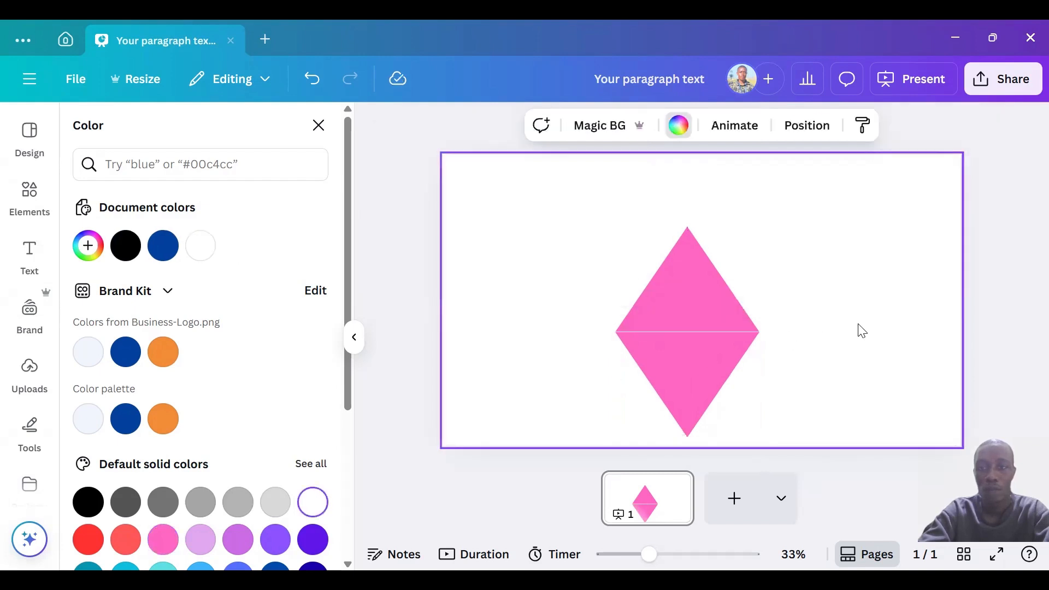
pyautogui.click(729, 358)
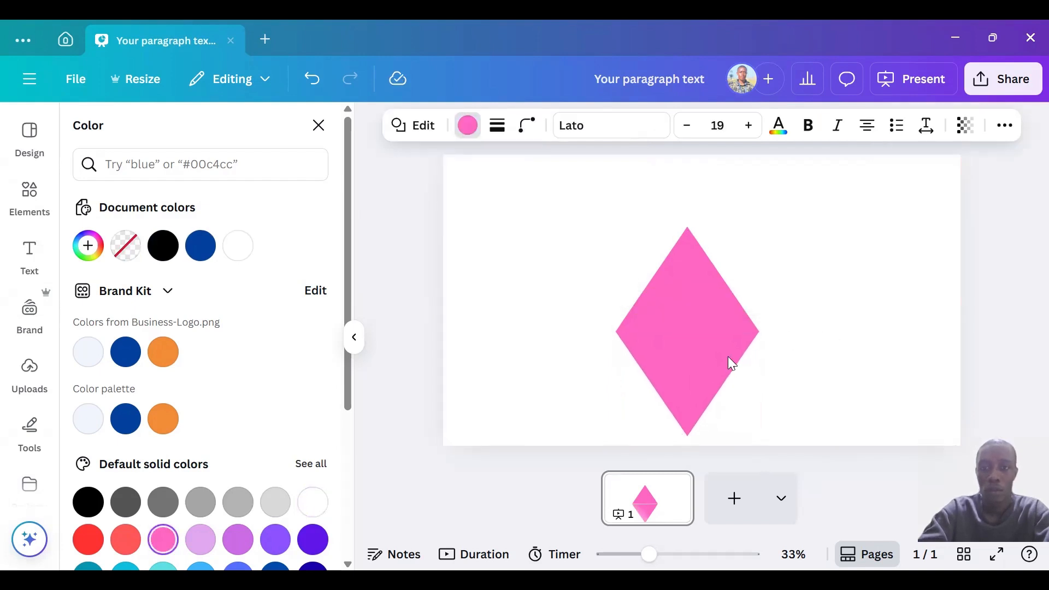
# Group the two triangles and rotate the group 90 degrees into a wide diamond slightly right of the page's center.
pyautogui.moveTo(595, 207); pyautogui.dragTo(797, 442)
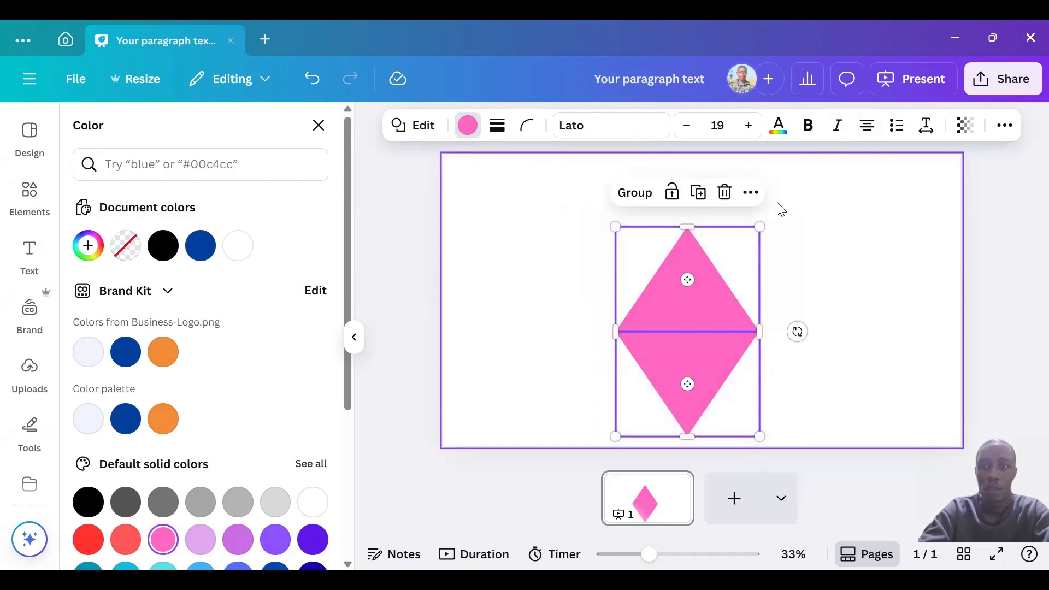
pyautogui.click(640, 193)
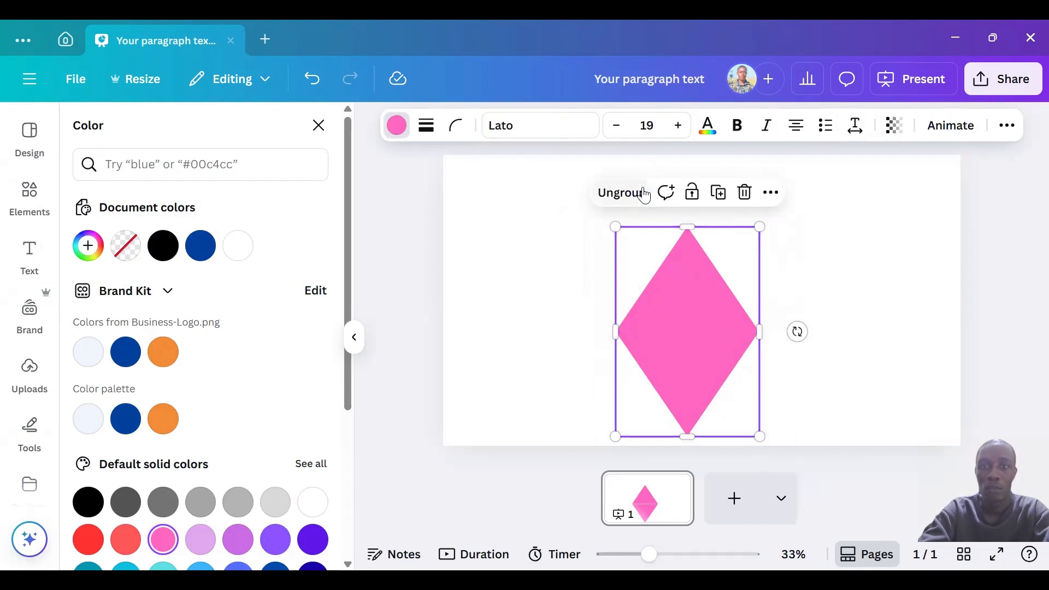
pyautogui.moveTo(698, 331); pyautogui.dragTo(737, 303)
pyautogui.moveTo(837, 300); pyautogui.dragTo(732, 224)
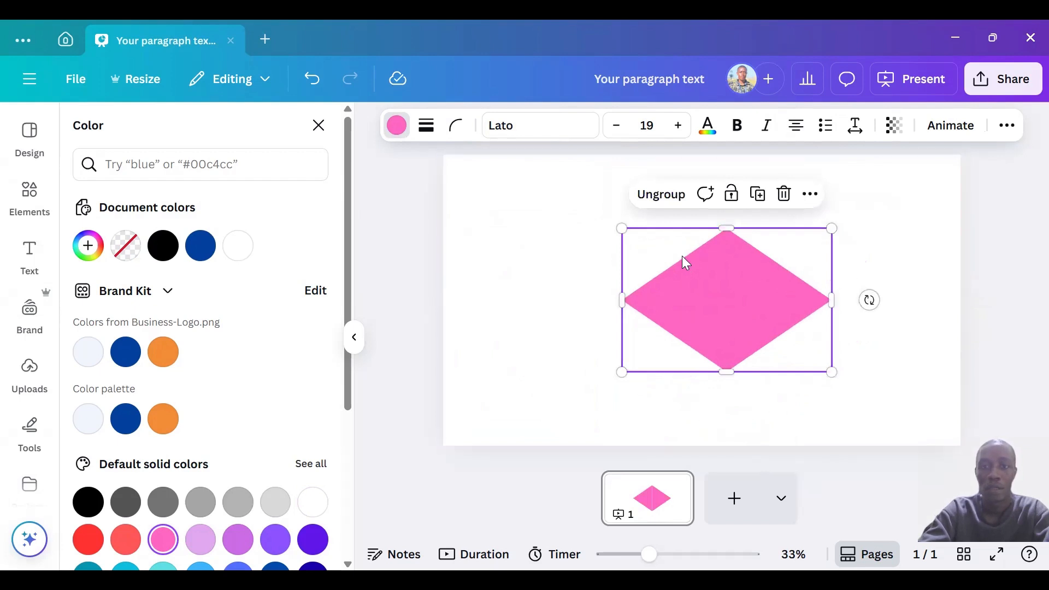
pyautogui.click(534, 245)
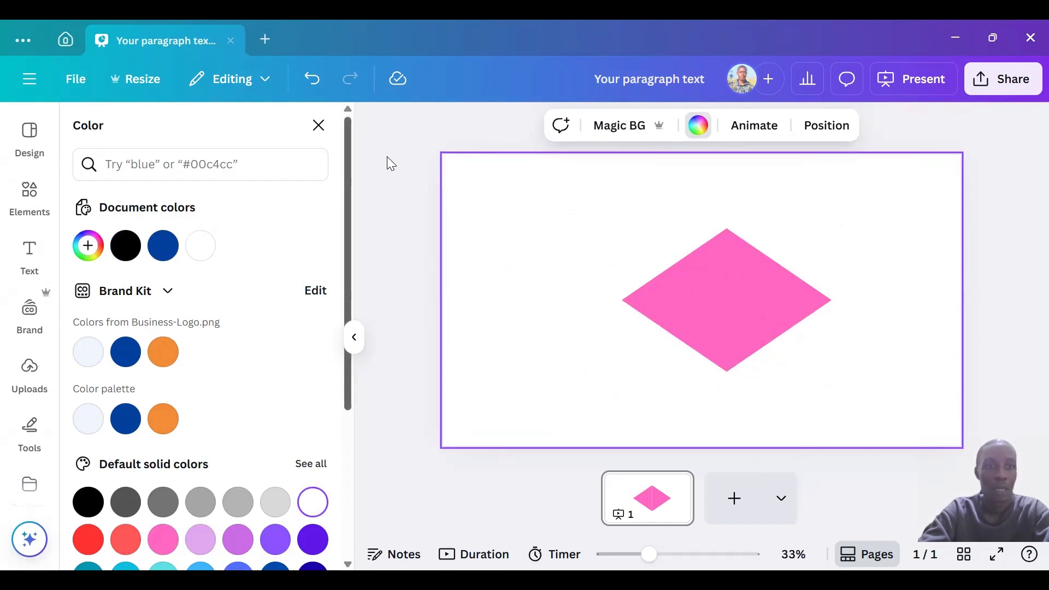
# Add a circle from the basic shapes and position it over the diamond's upper corner, flattening it slightly.
pyautogui.click(26, 202)
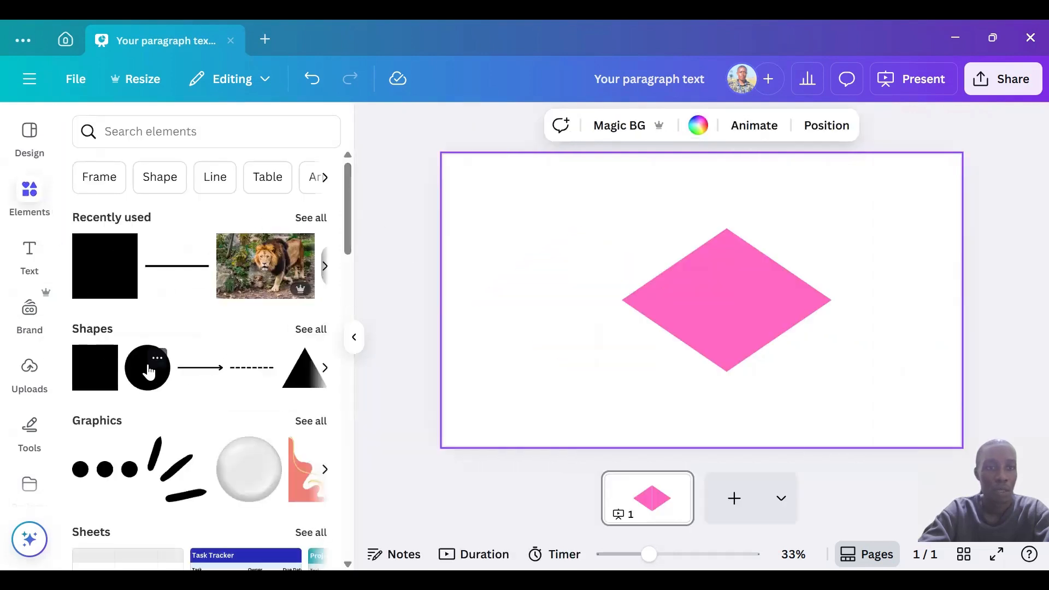
pyautogui.moveTo(149, 374); pyautogui.dragTo(577, 232)
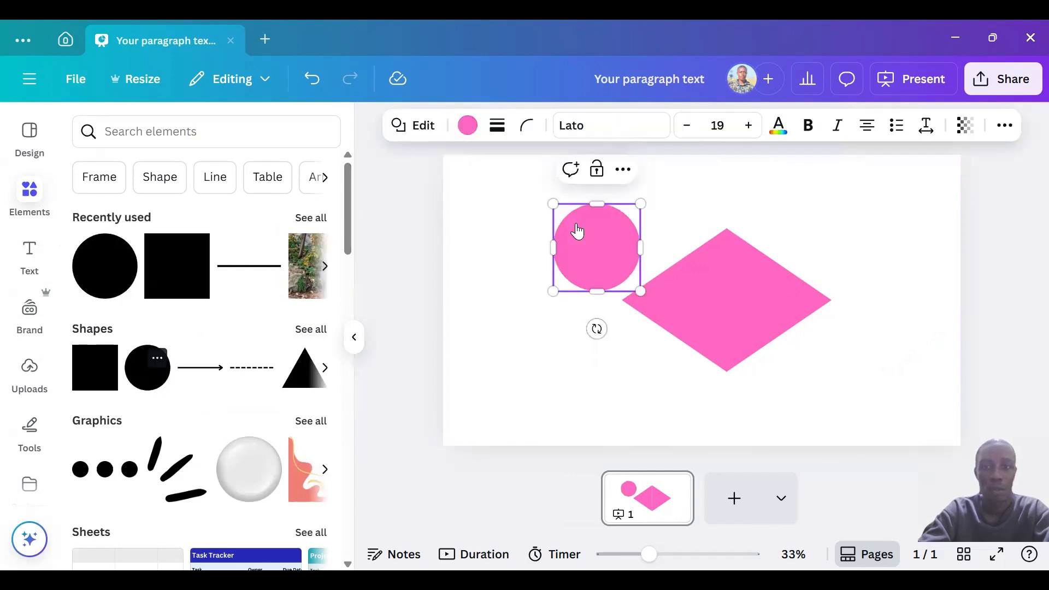
pyautogui.click(622, 403)
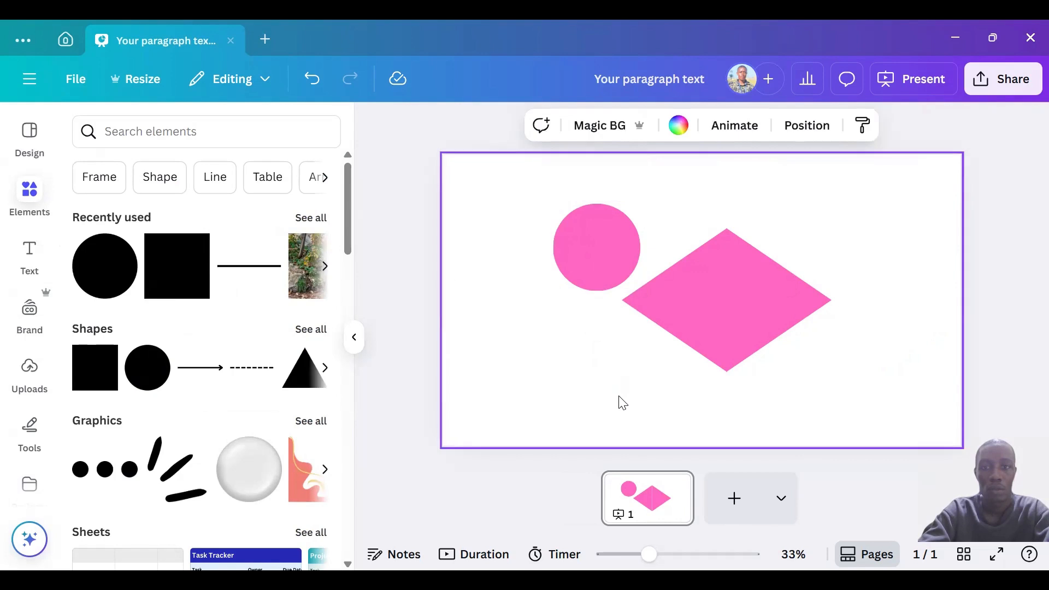
pyautogui.moveTo(604, 256); pyautogui.dragTo(724, 276)
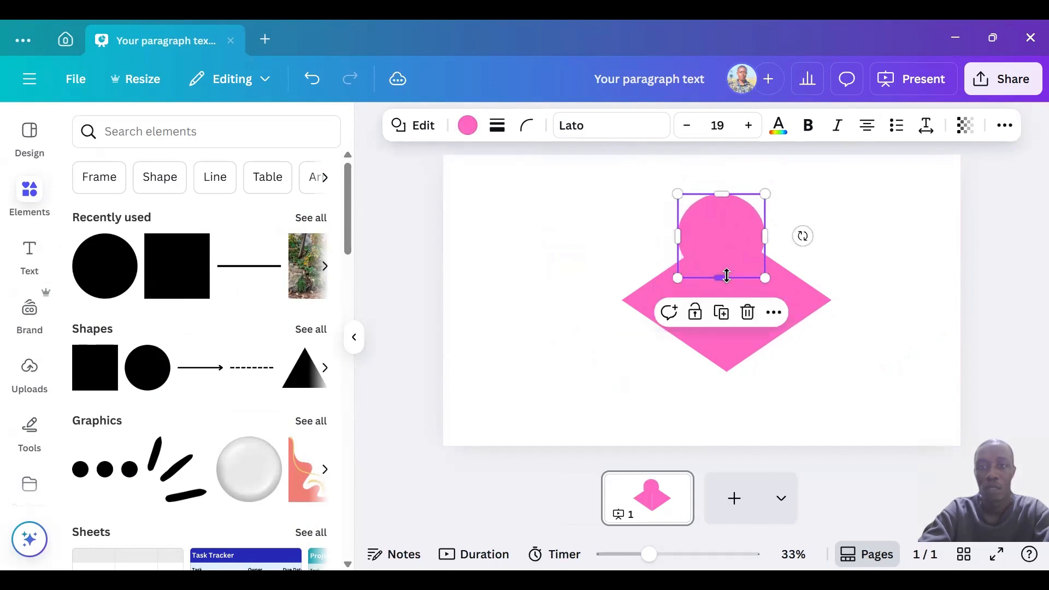
pyautogui.click(877, 324)
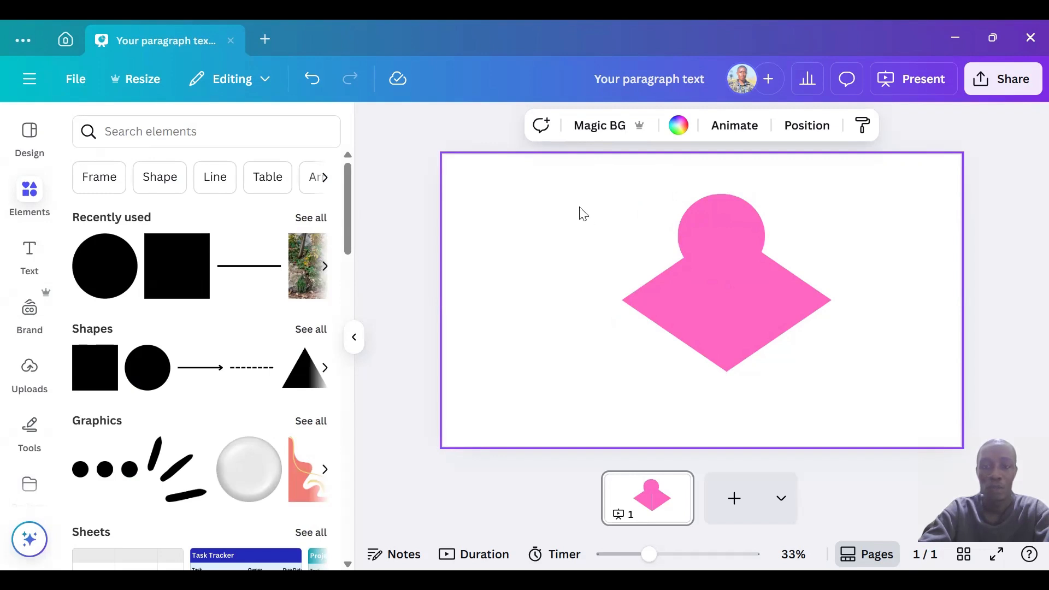
# Group the circle with the diamond and fill the group with dark violet from the default solid colors.
pyautogui.moveTo(580, 207); pyautogui.dragTo(881, 368)
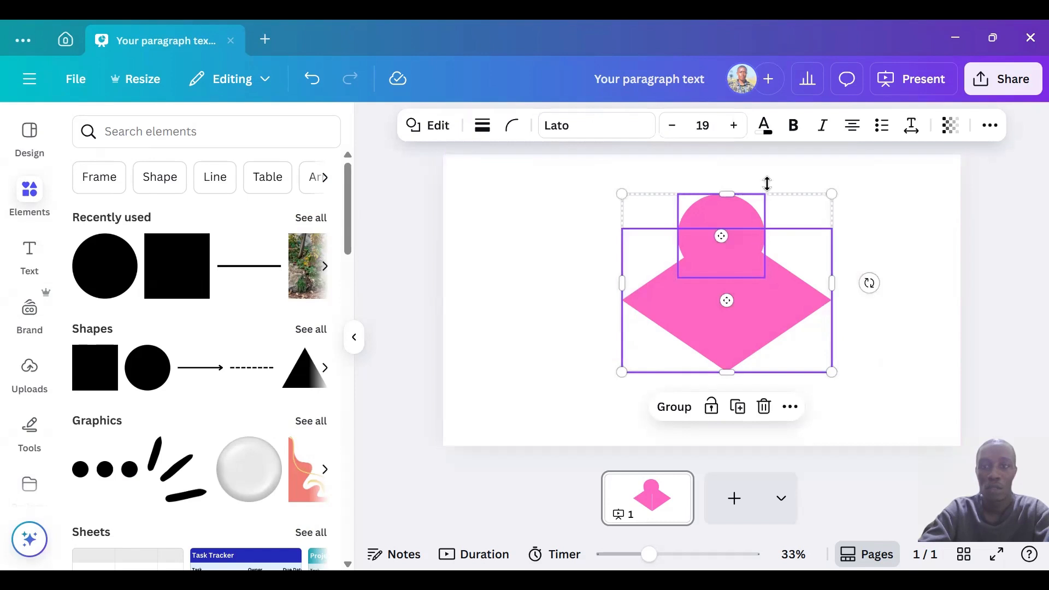
pyautogui.click(668, 407)
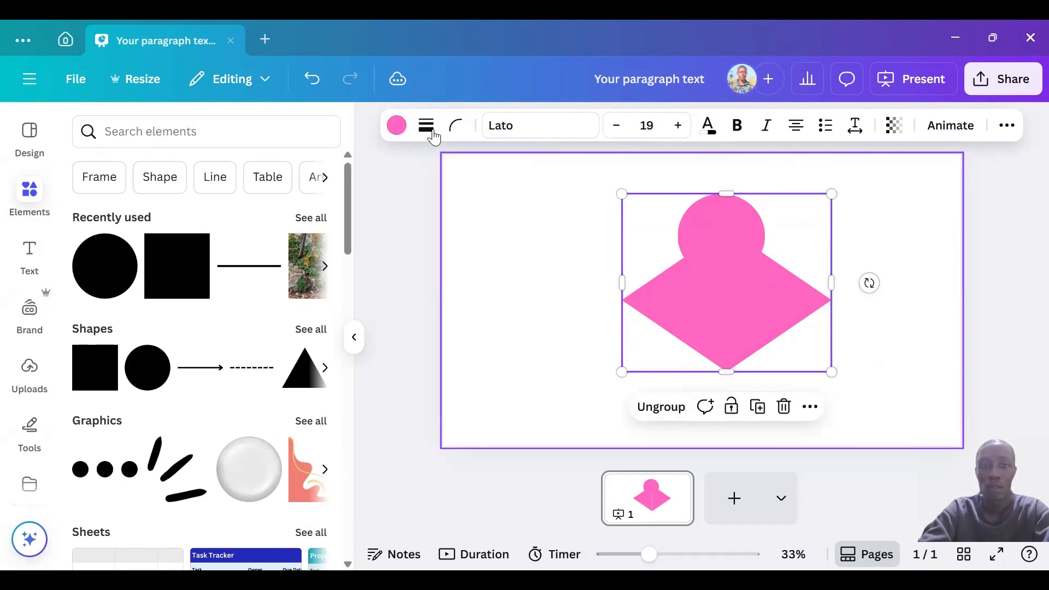
pyautogui.click(405, 129)
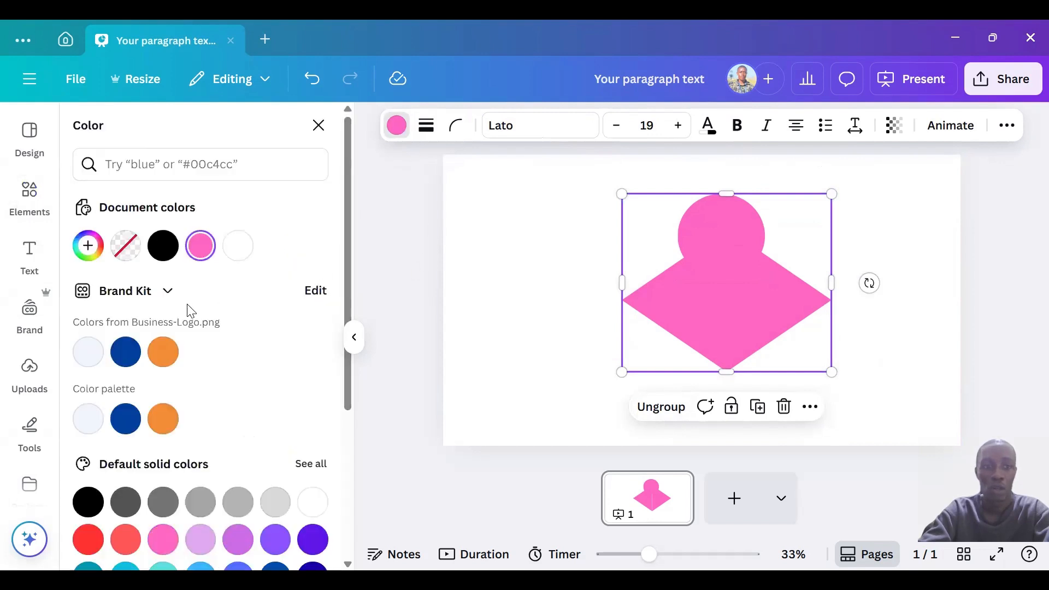
pyautogui.click(313, 540)
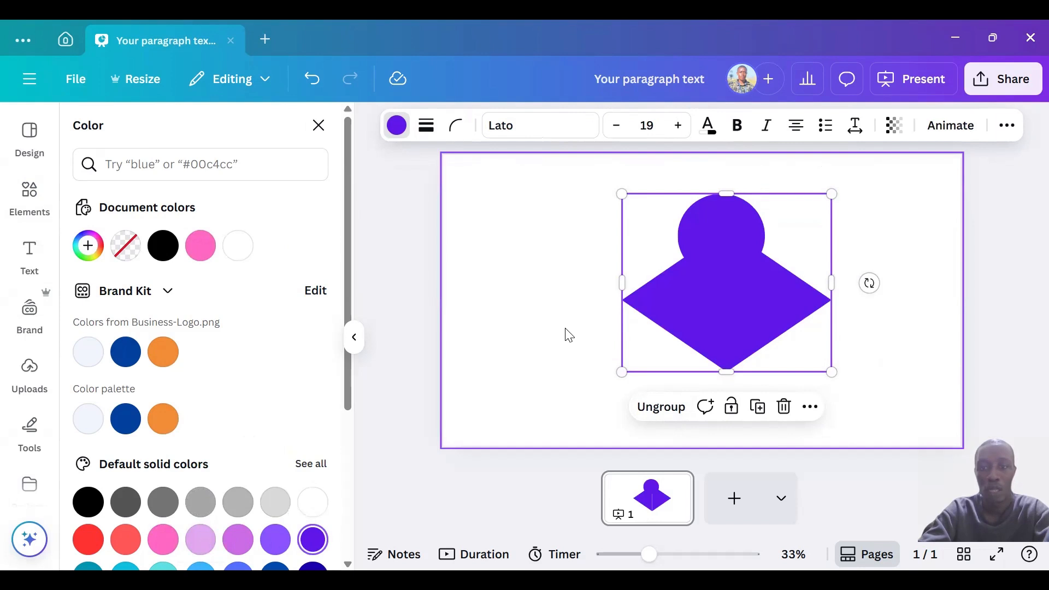
# Set the transparency of the grouped violet shape to 48.
pyautogui.moveTo(575, 205); pyautogui.dragTo(862, 350)
pyautogui.click(896, 131)
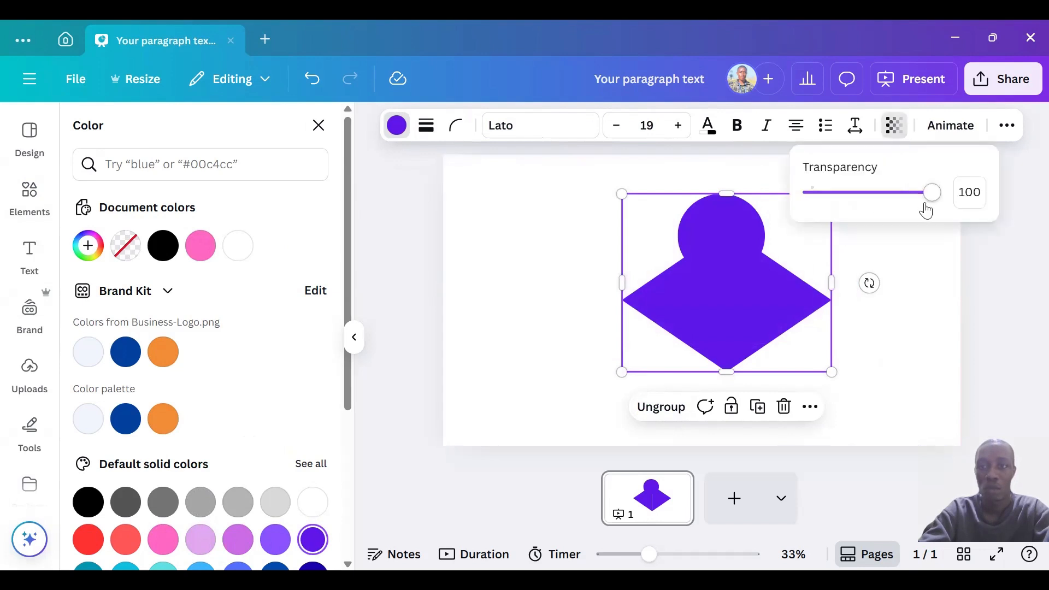
pyautogui.moveTo(933, 194); pyautogui.dragTo(870, 204)
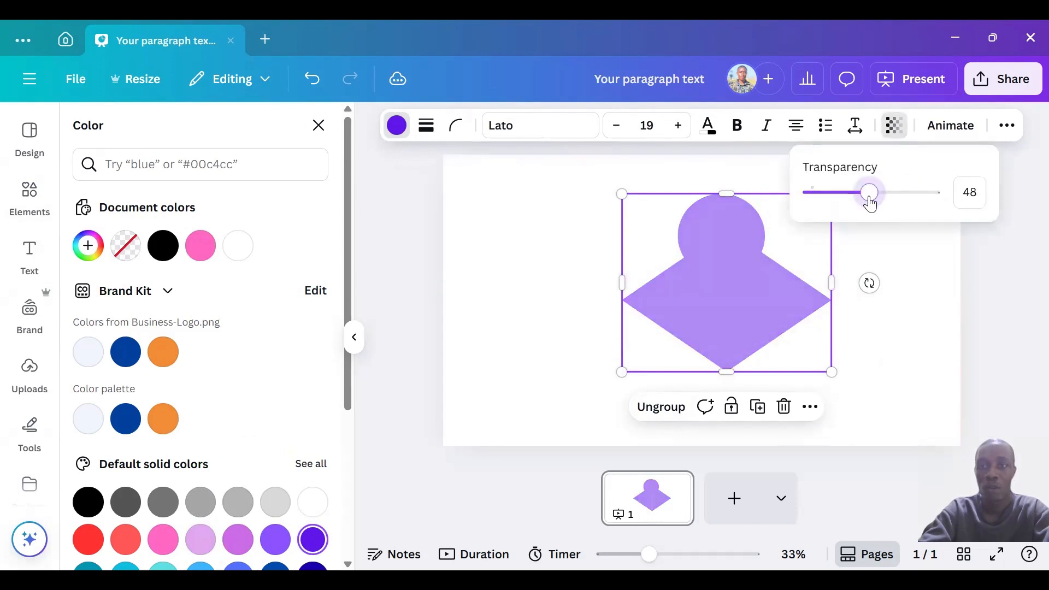
# Examine the animation options for the group and the formatting options for its individual diamond half and circle.
pyautogui.click(951, 125)
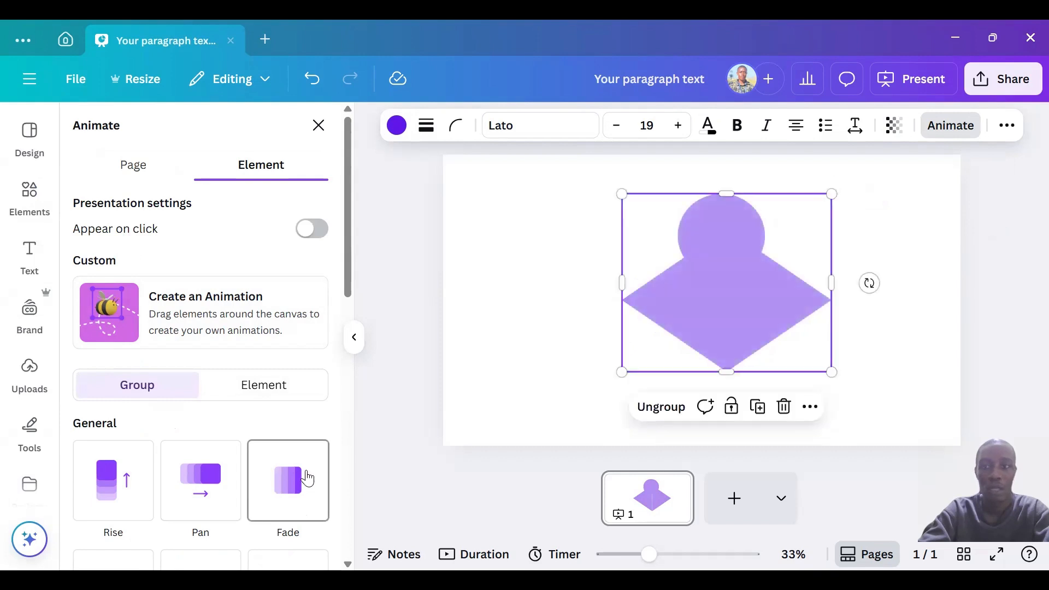
pyautogui.click(902, 337)
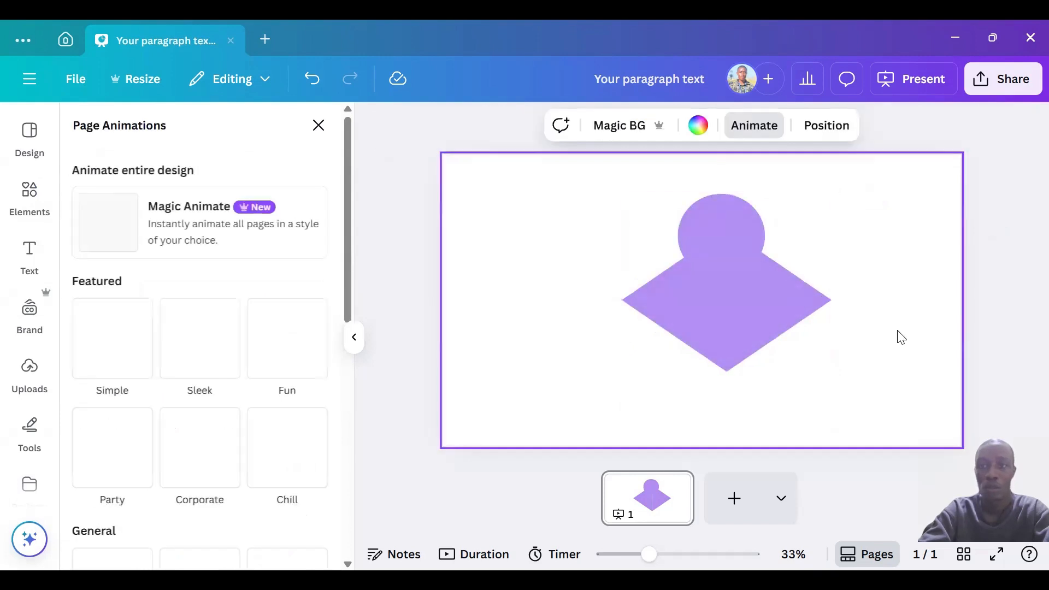
pyautogui.doubleClick(741, 290)
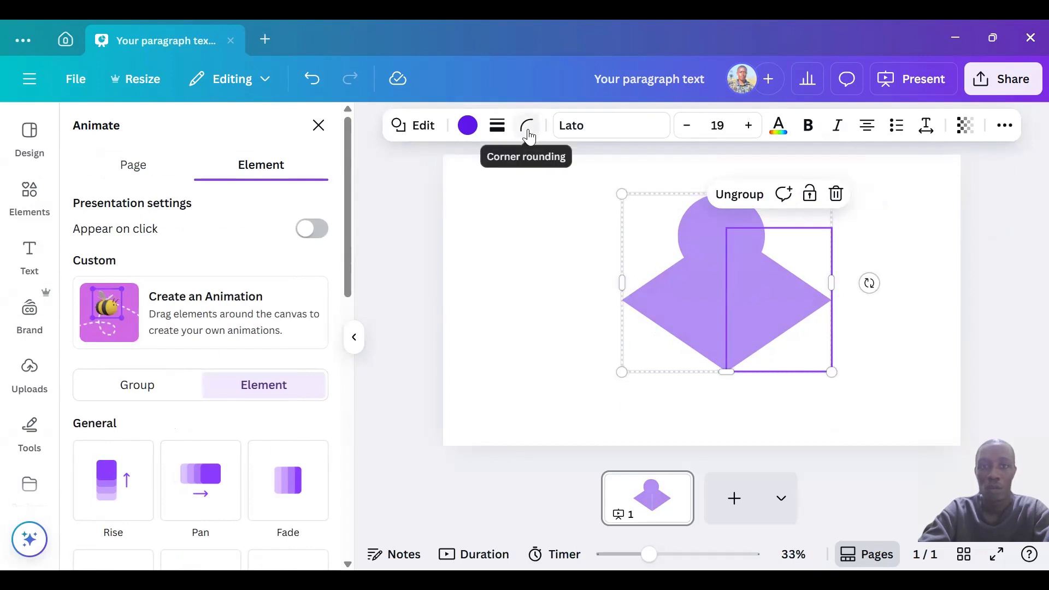
pyautogui.click(578, 241)
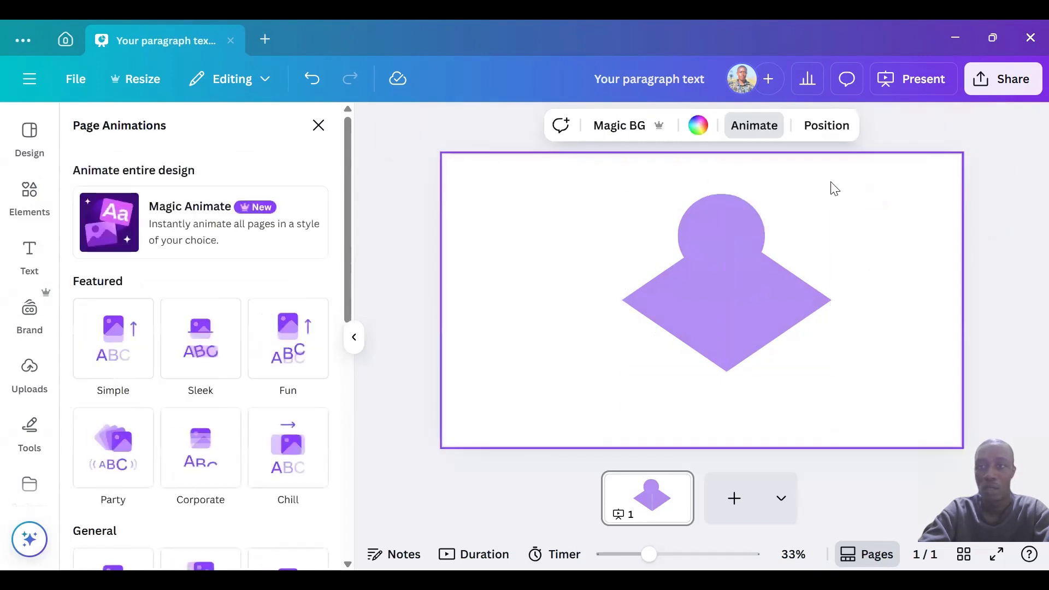
pyautogui.click(713, 254)
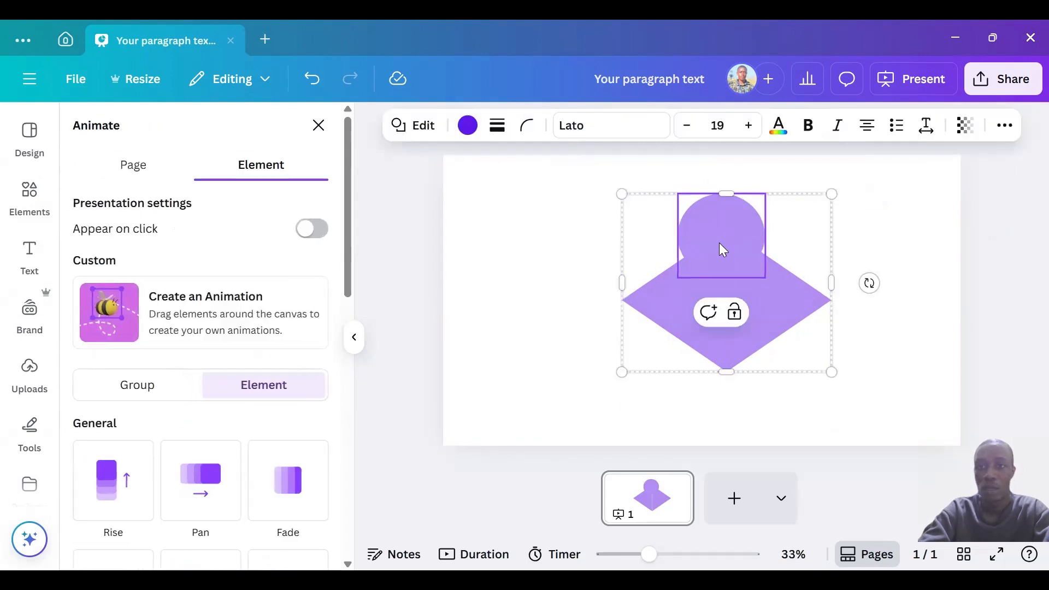
pyautogui.click(924, 203)
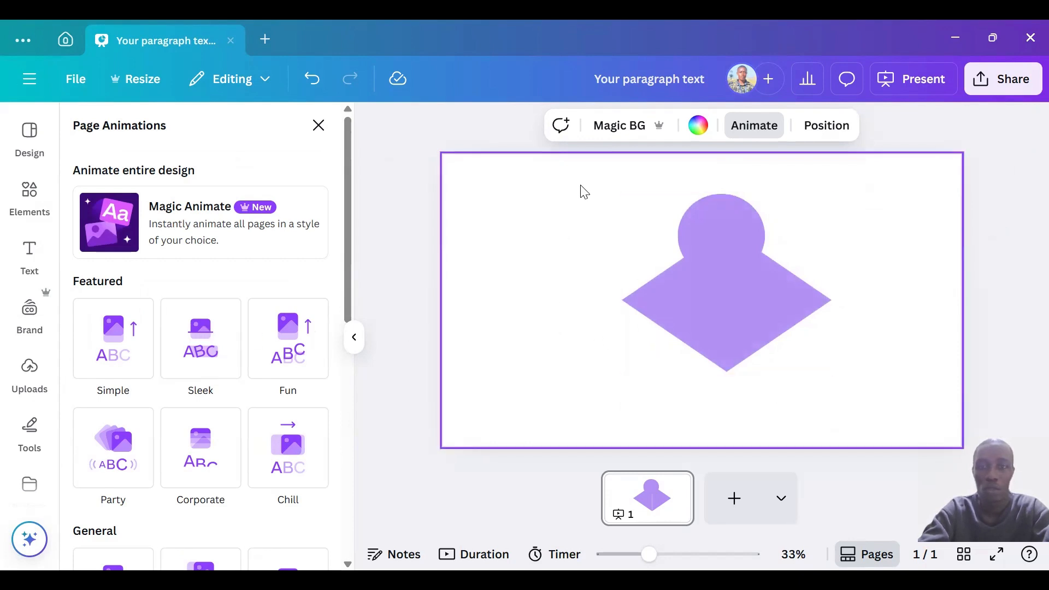
# Delete the grouped violet shape from the page.
pyautogui.moveTo(583, 190); pyautogui.dragTo(873, 377)
pyautogui.press('Delete')
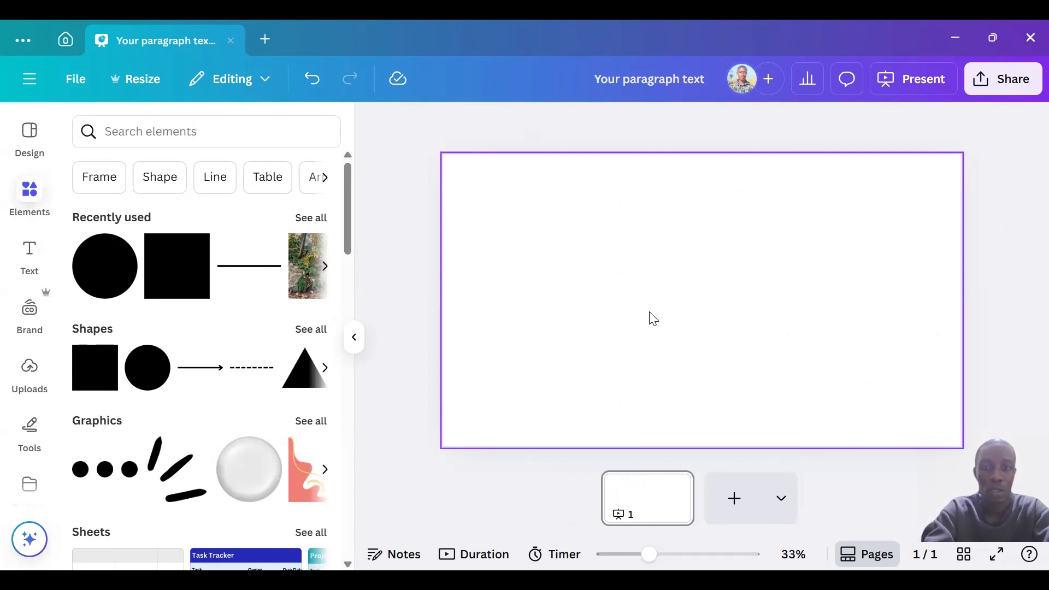
# Add a text box reading "This is a demo" and enlarge its text to size 51.
pyautogui.press('t')
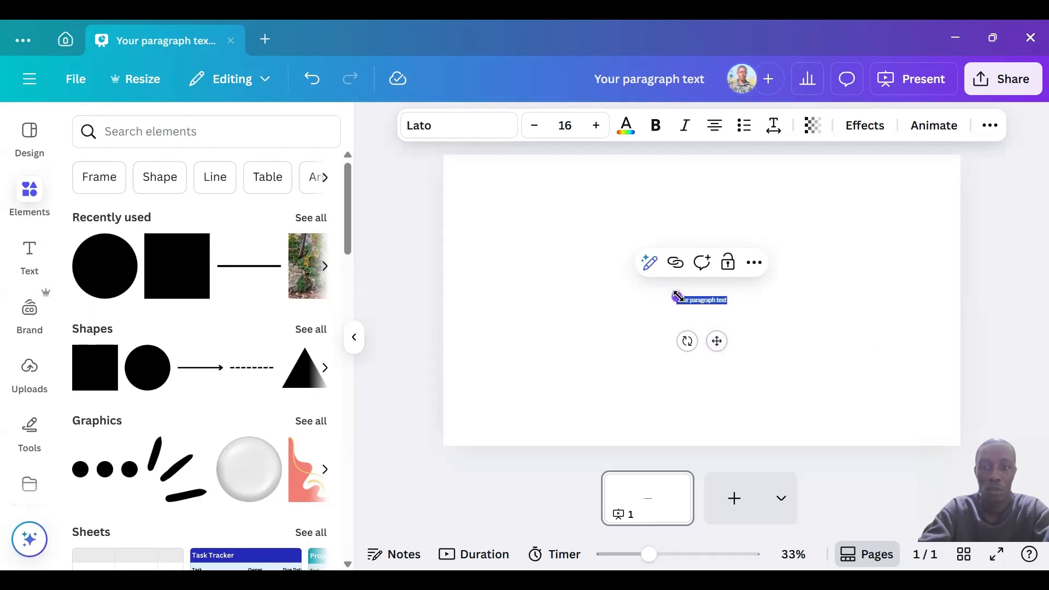
pyautogui.moveTo(677, 298); pyautogui.dragTo(573, 242)
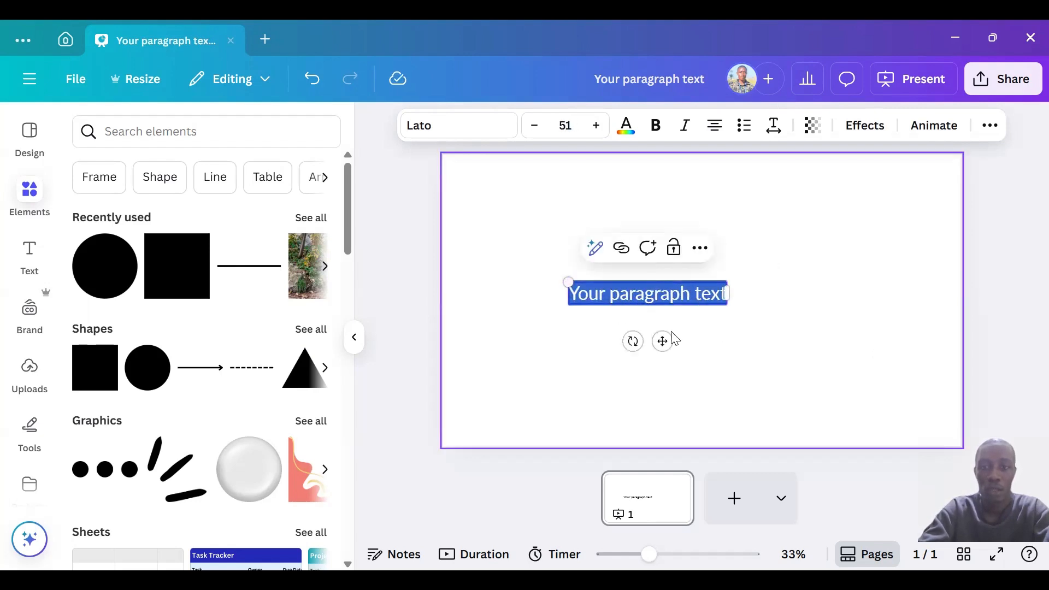
pyautogui.click(590, 299)
pyautogui.hotkey('ctrl', 'a')
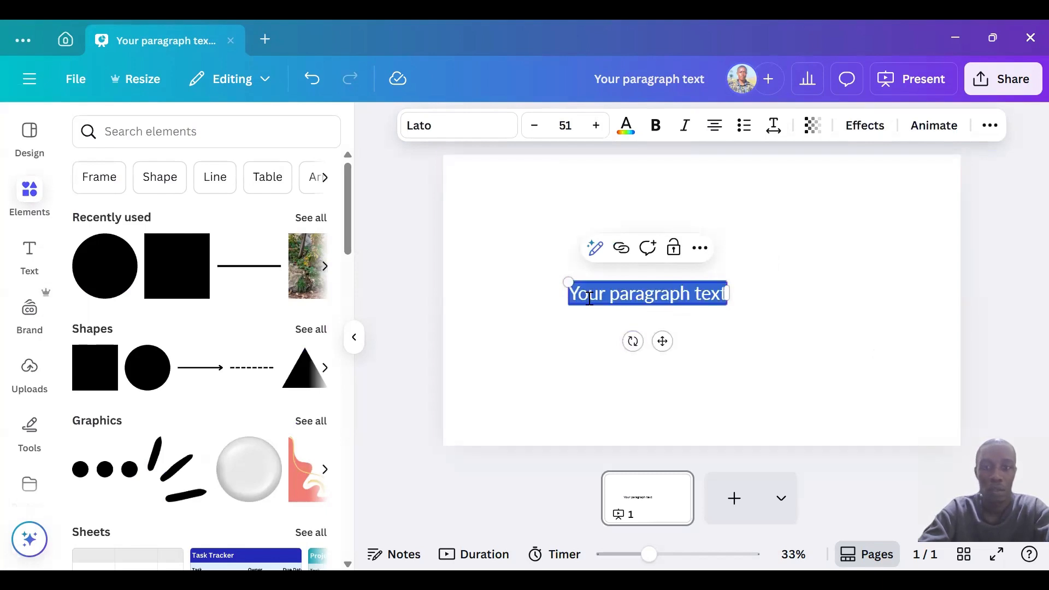
pyautogui.press('BackSpace')
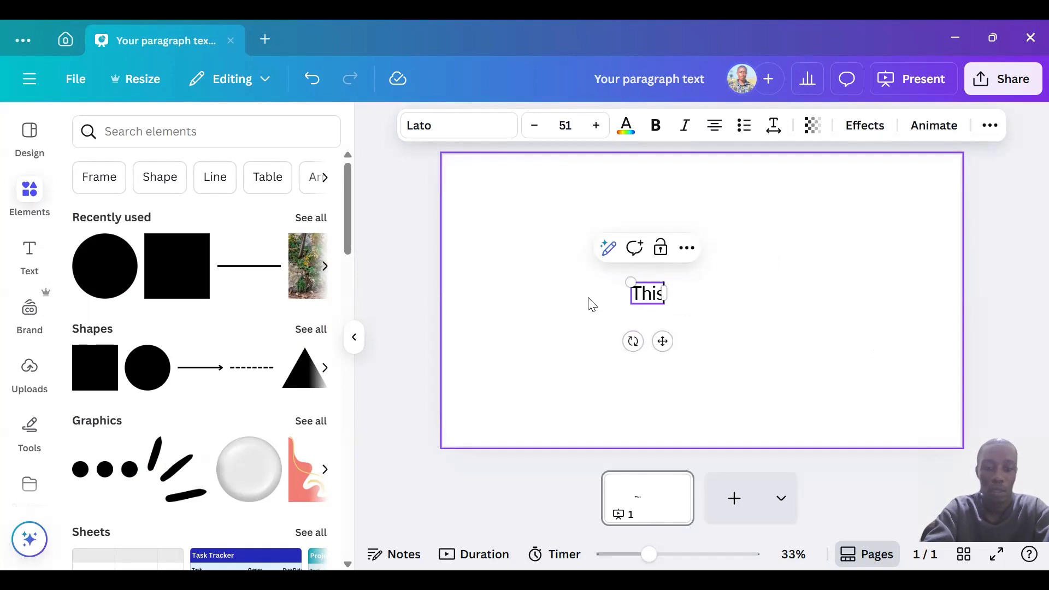
pyautogui.write('This is a')
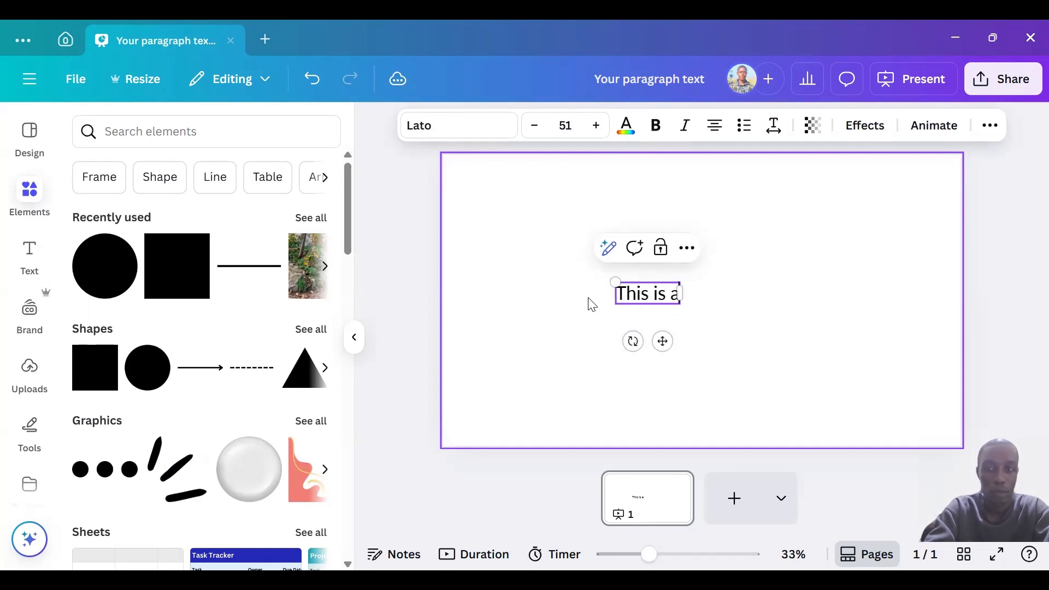
pyautogui.write(' demo')
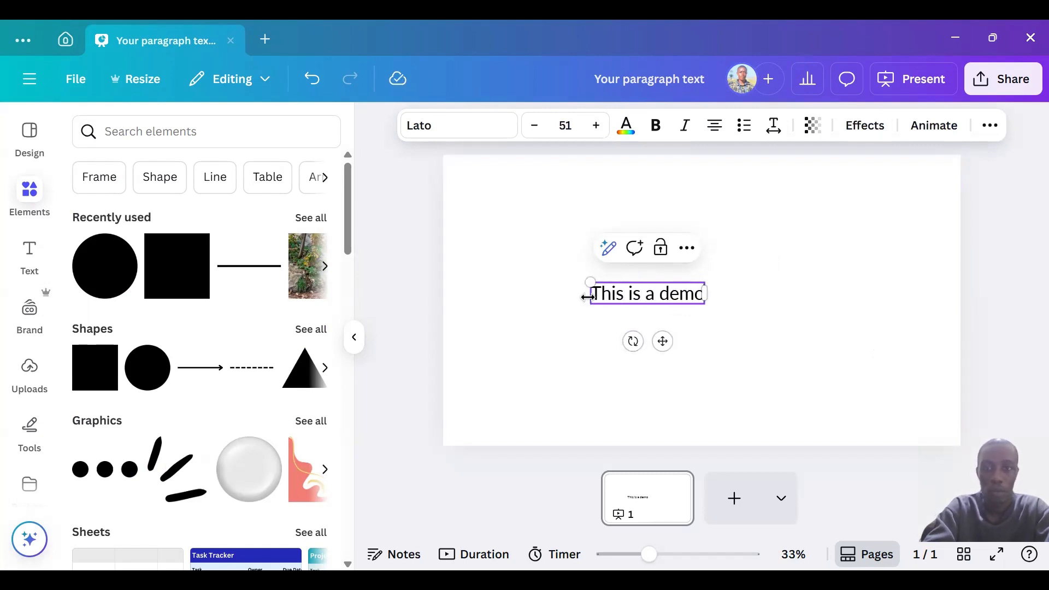
pyautogui.press('Return')
pyautogui.press('BackSpace')
pyautogui.click(774, 344)
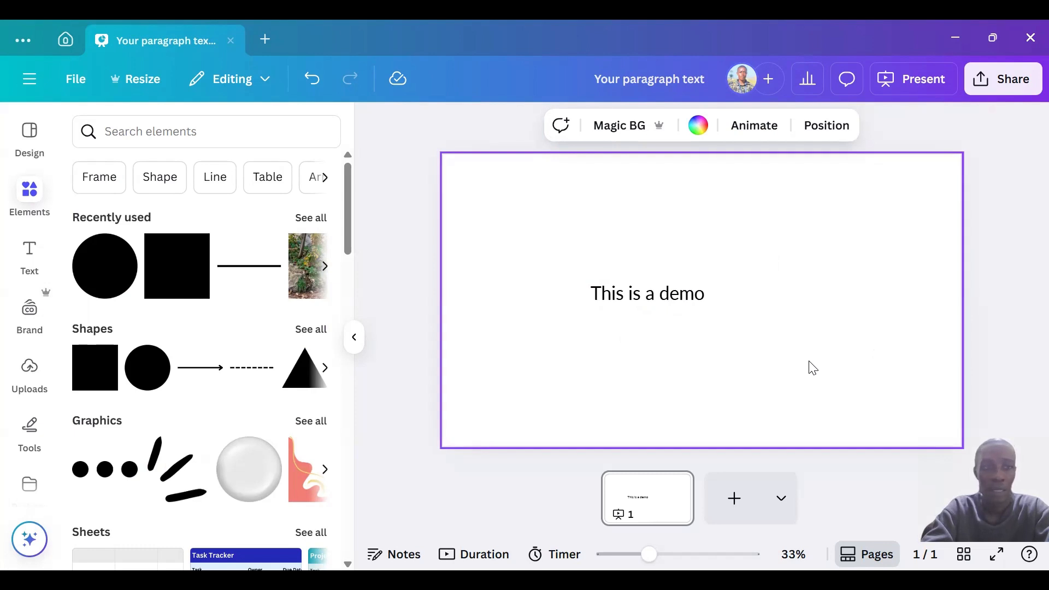
# Add a second paragraph text box and place it above the "This is a demo" text.
pyautogui.click(25, 261)
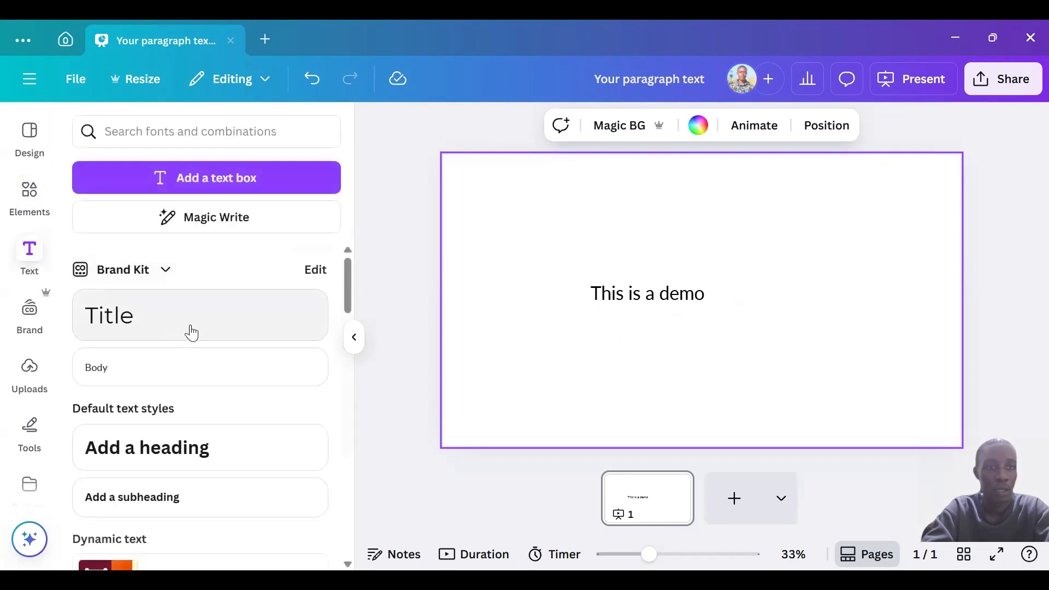
pyautogui.click(215, 188)
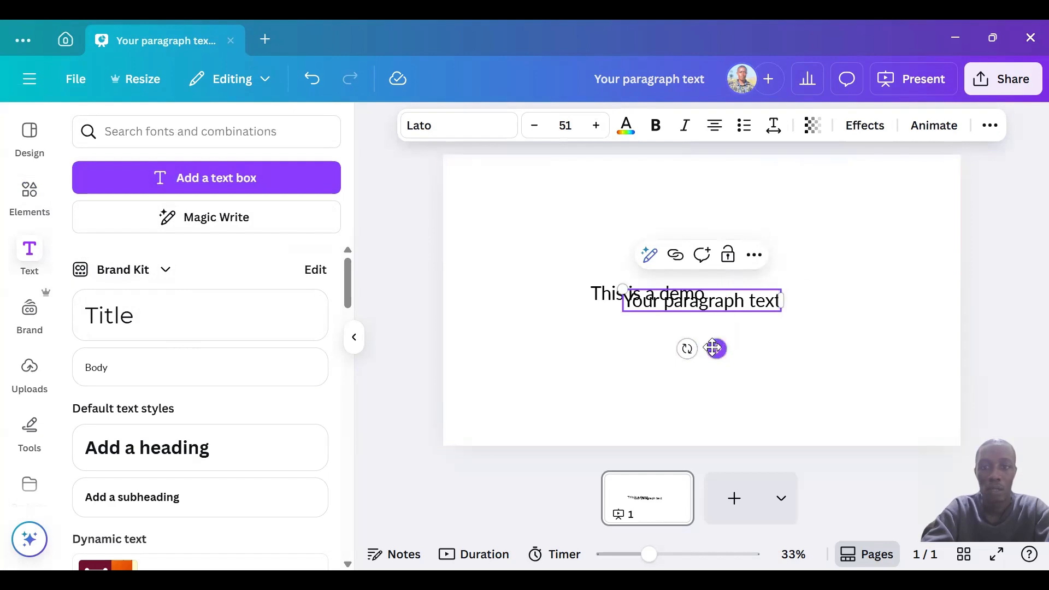
pyautogui.moveTo(716, 347); pyautogui.dragTo(685, 256)
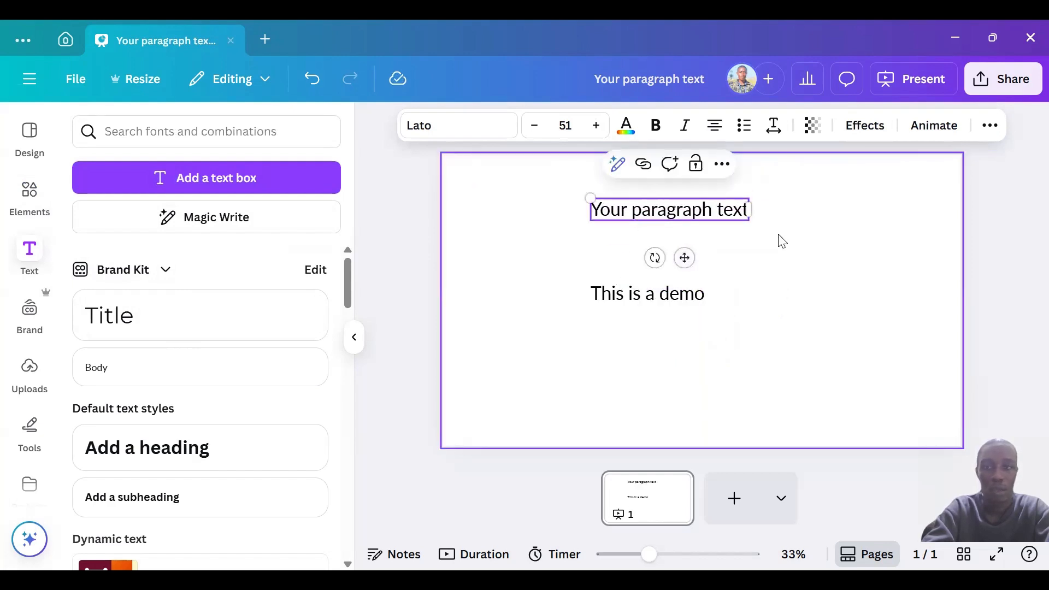
# Add a default-style heading beside the "This is a demo" text, and a Brand Kit body text.
pyautogui.click(194, 460)
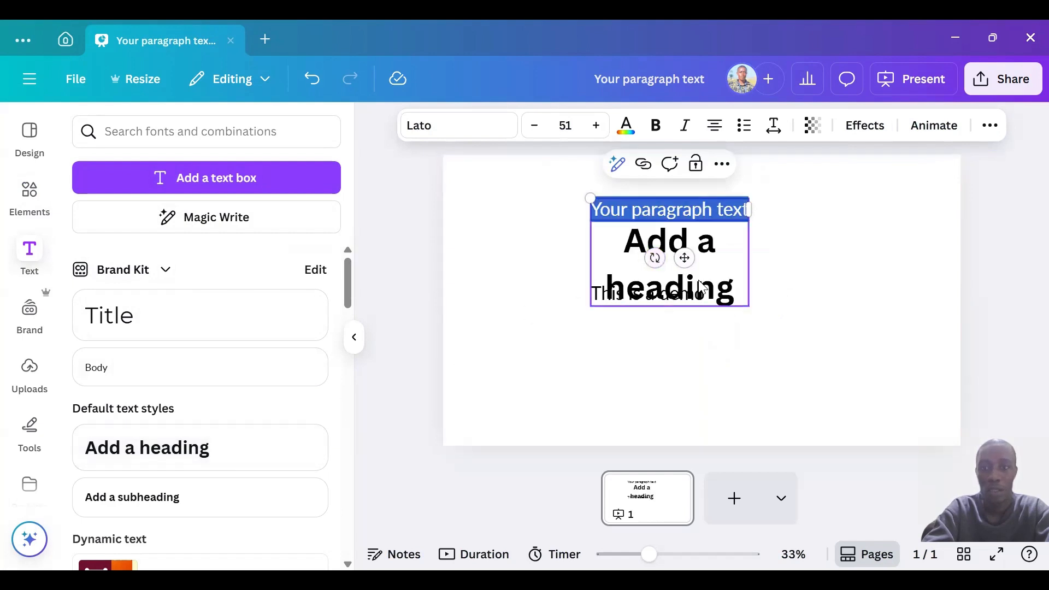
pyautogui.moveTo(702, 285); pyautogui.dragTo(865, 328)
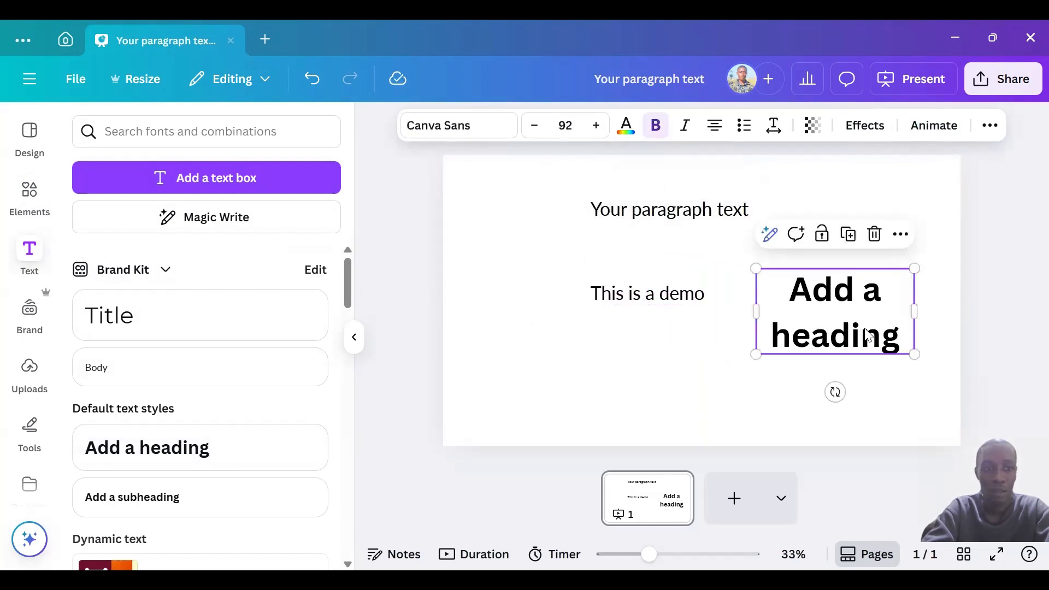
pyautogui.click(245, 370)
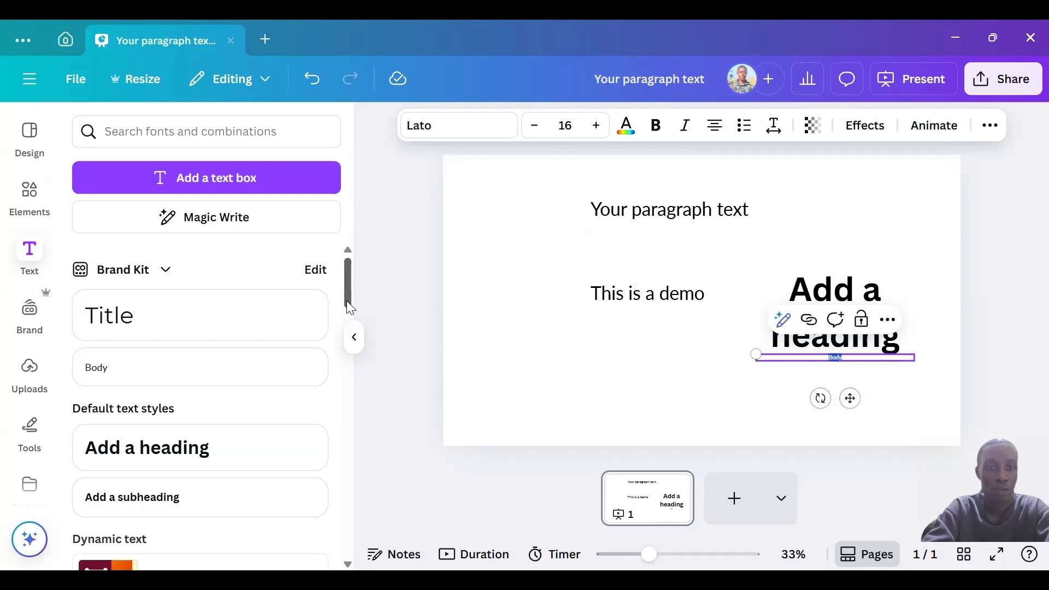
# Place the "luxury ITEM" font combination on the page and open its "luxury" text for editing.
pyautogui.moveTo(350, 308); pyautogui.dragTo(354, 403)
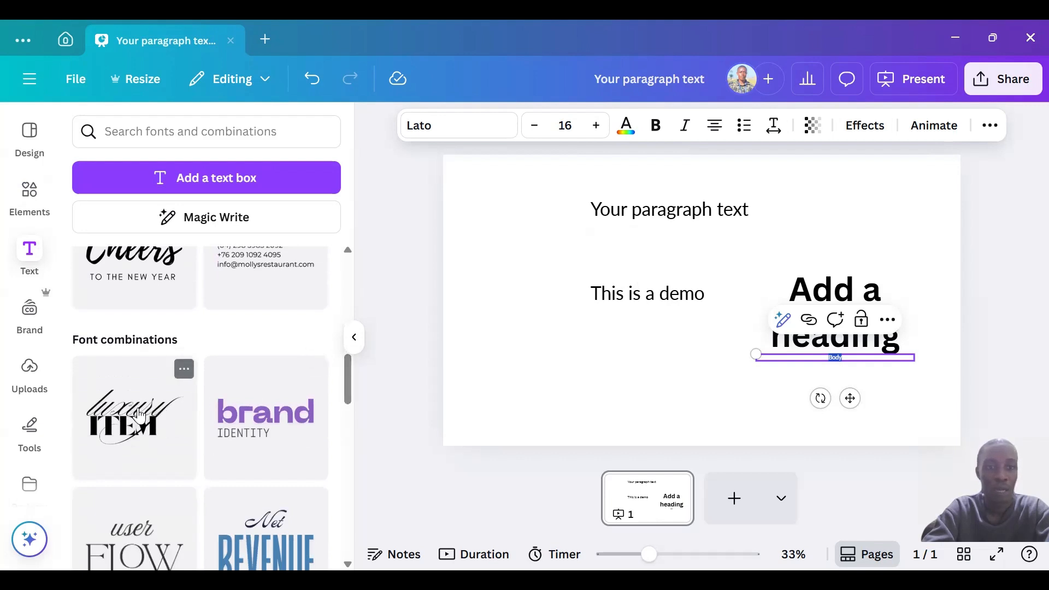
pyautogui.moveTo(135, 401); pyautogui.dragTo(666, 344)
pyautogui.doubleClick(664, 341)
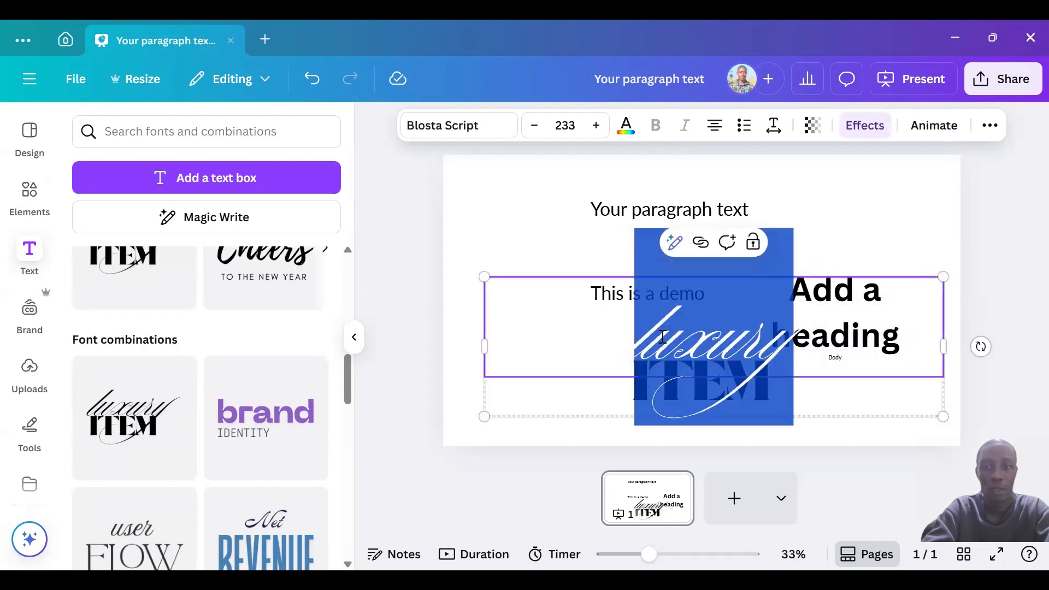
pyautogui.click(751, 356)
pyautogui.moveTo(751, 355); pyautogui.dragTo(656, 333)
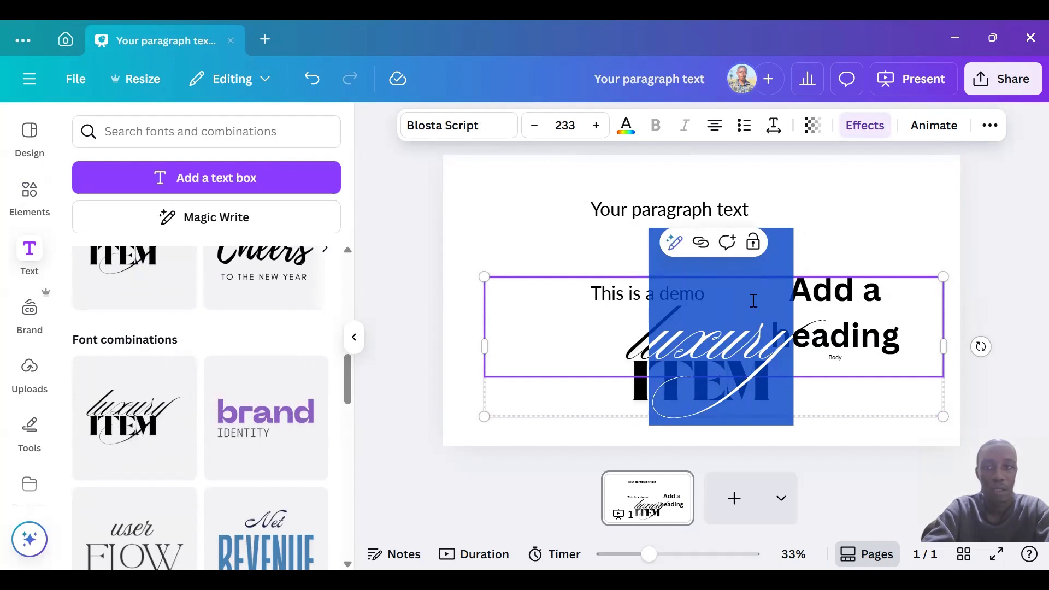
# Delete all the text elements from the page.
pyautogui.moveTo(511, 192); pyautogui.dragTo(954, 449)
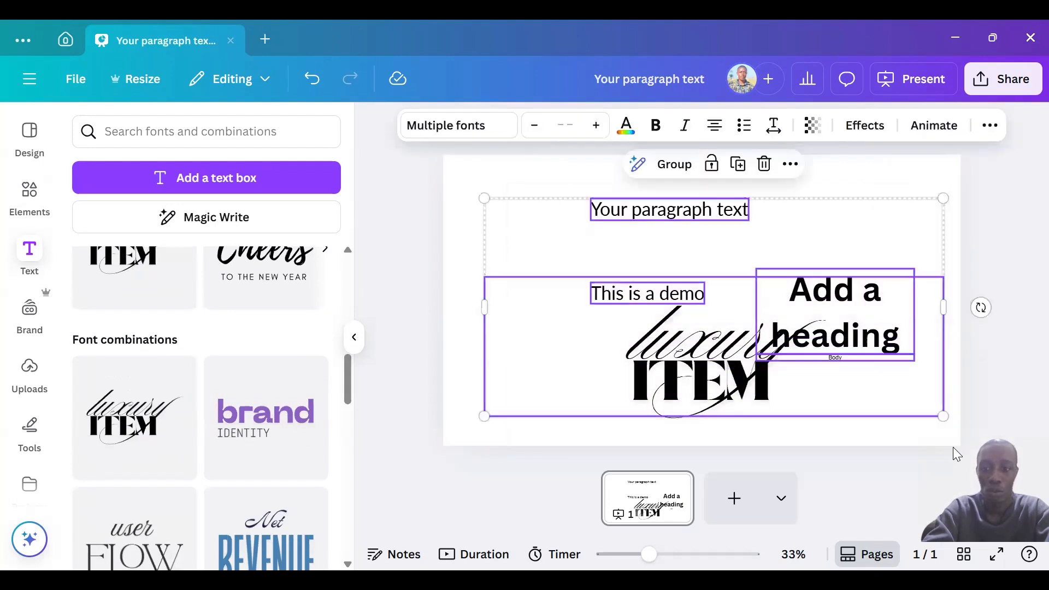
pyautogui.press('Delete')
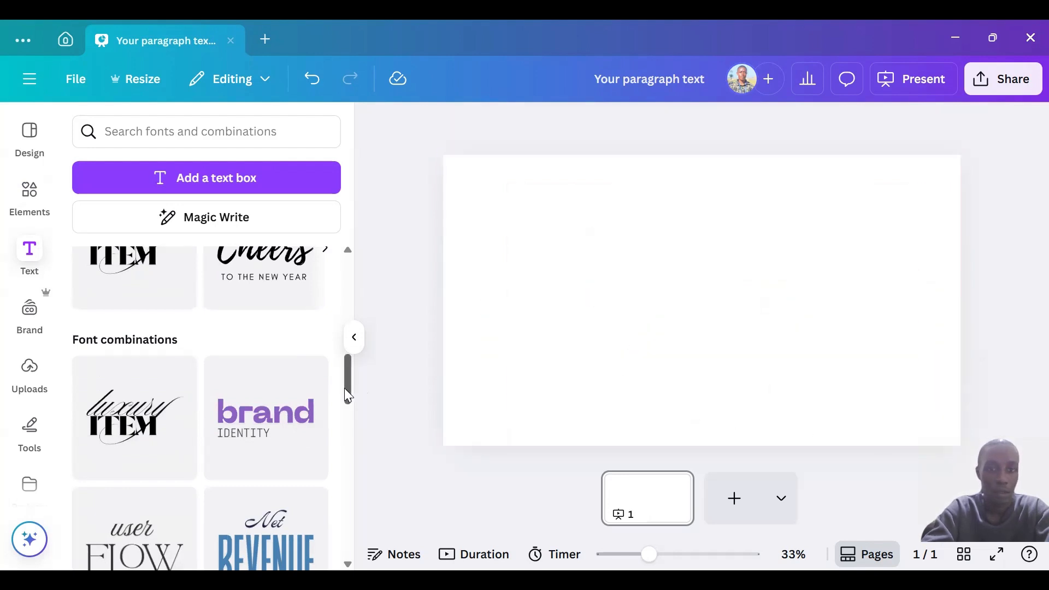
# Place the "user ORIENTED" font combination on the page and replace the word "user" with "Yes".
pyautogui.moveTo(345, 389); pyautogui.dragTo(351, 462)
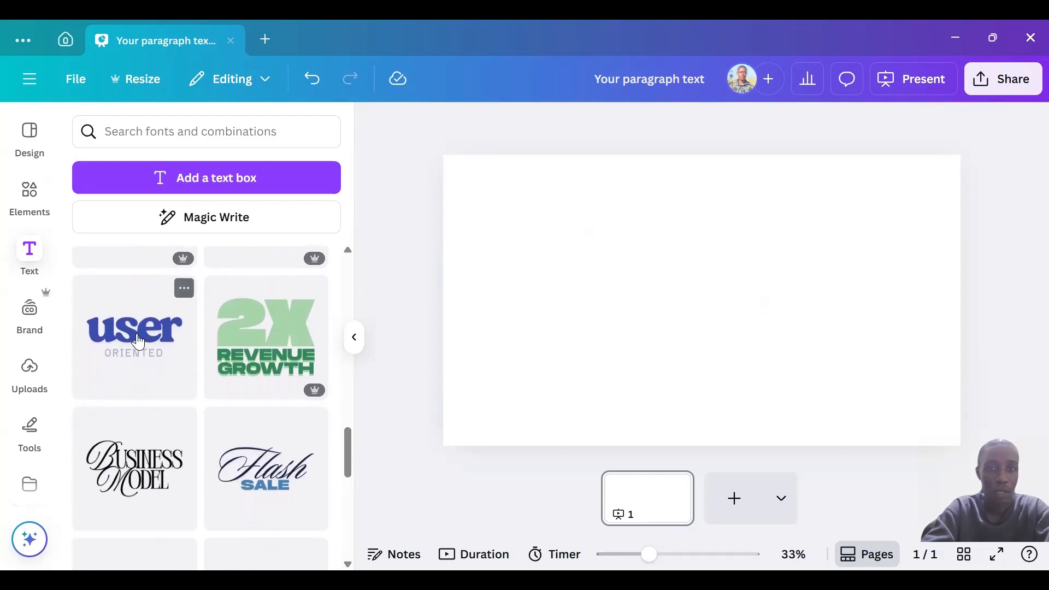
pyautogui.moveTo(139, 342); pyautogui.dragTo(730, 274)
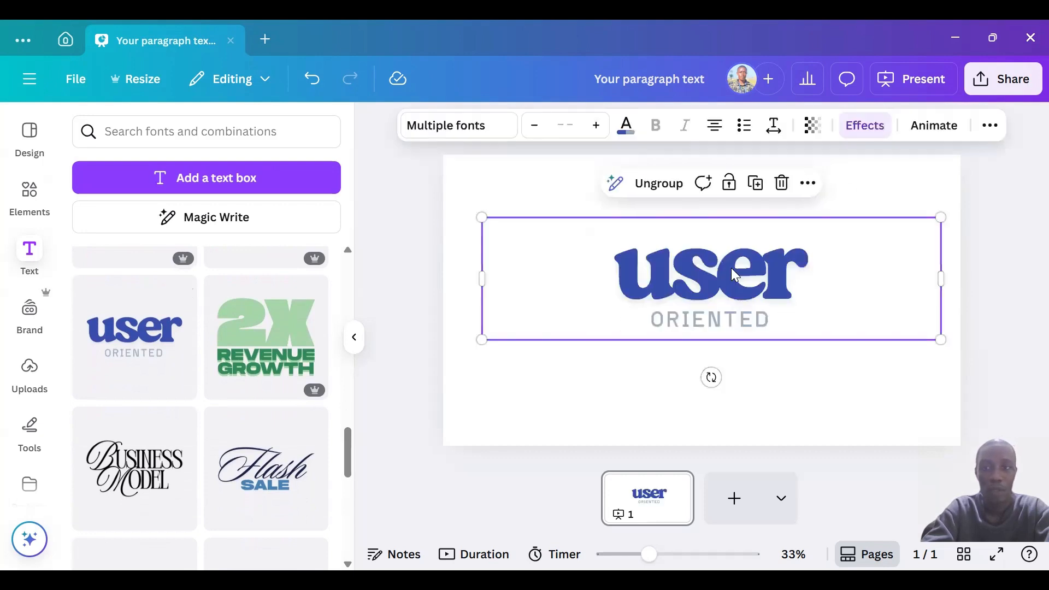
pyautogui.click(733, 268)
pyautogui.click(733, 268)
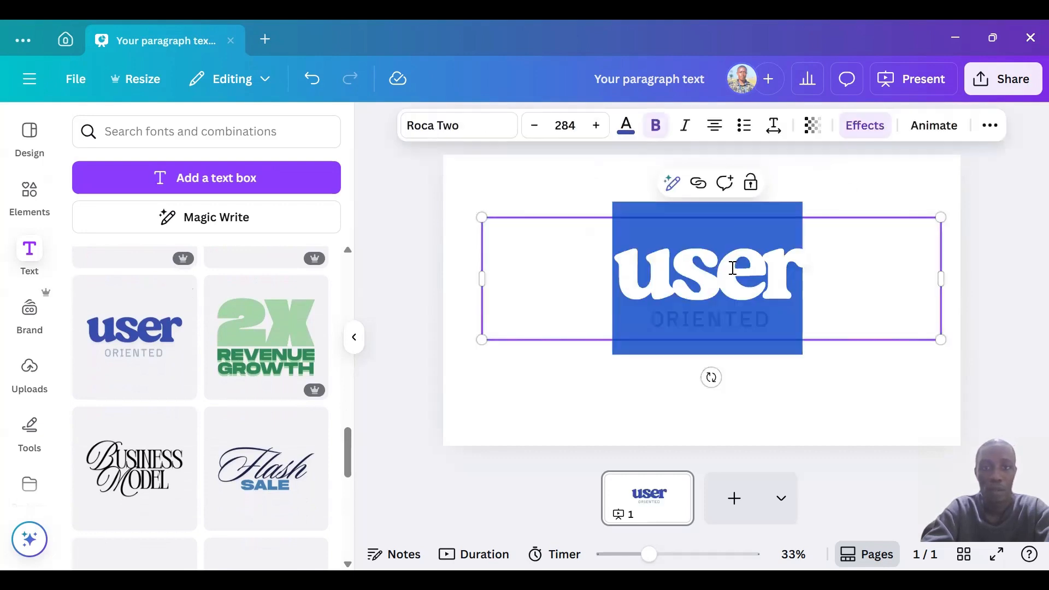
pyautogui.click(733, 268)
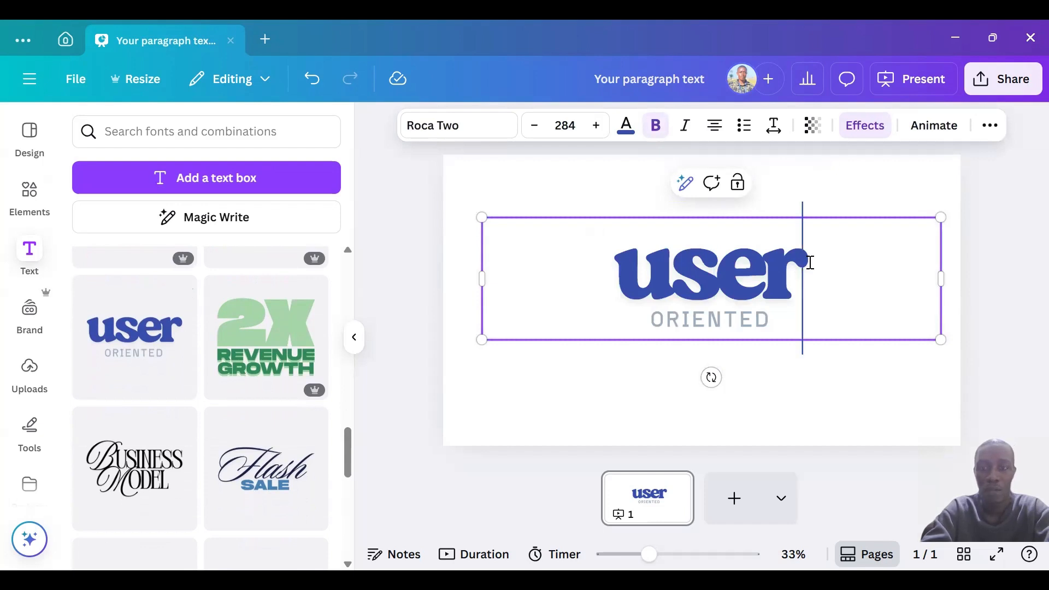
pyautogui.press('BackSpace')
pyautogui.press('BackSpace')
pyautogui.press('BackSpace')
pyautogui.press('BackSpace')
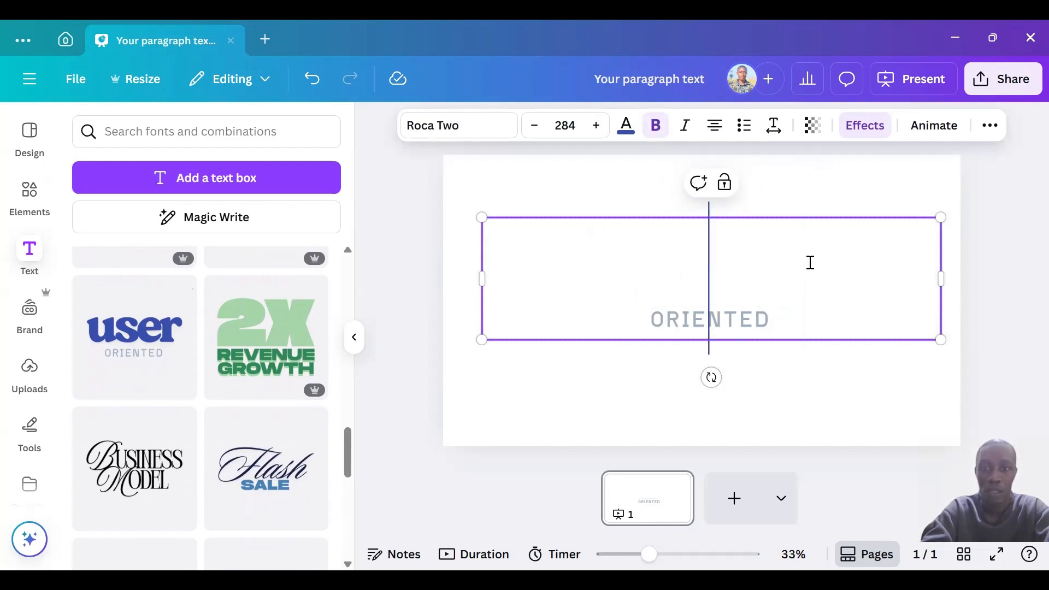
pyautogui.write('Yes')
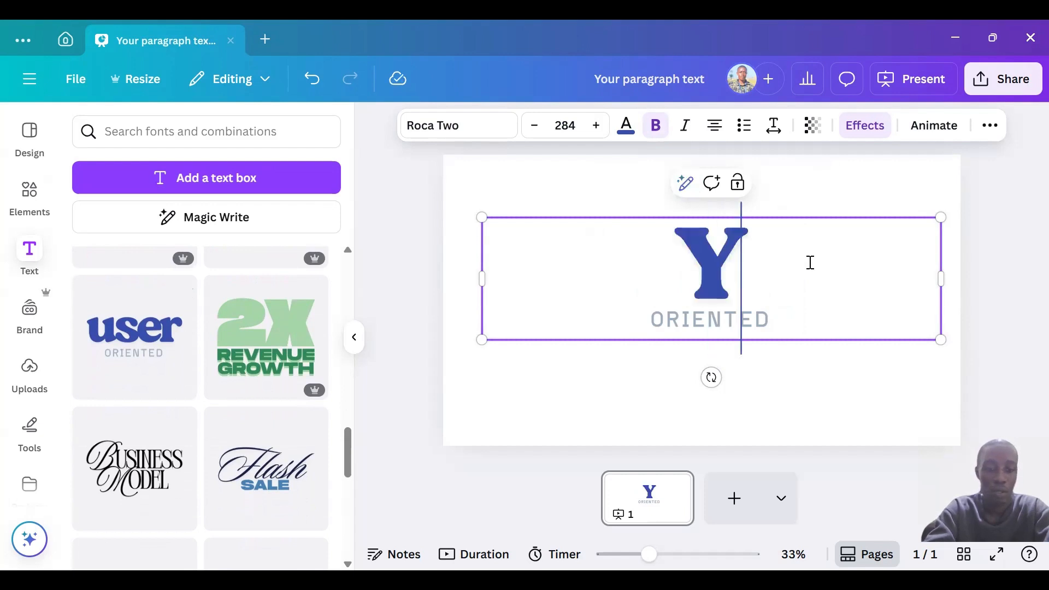
pyautogui.click(733, 316)
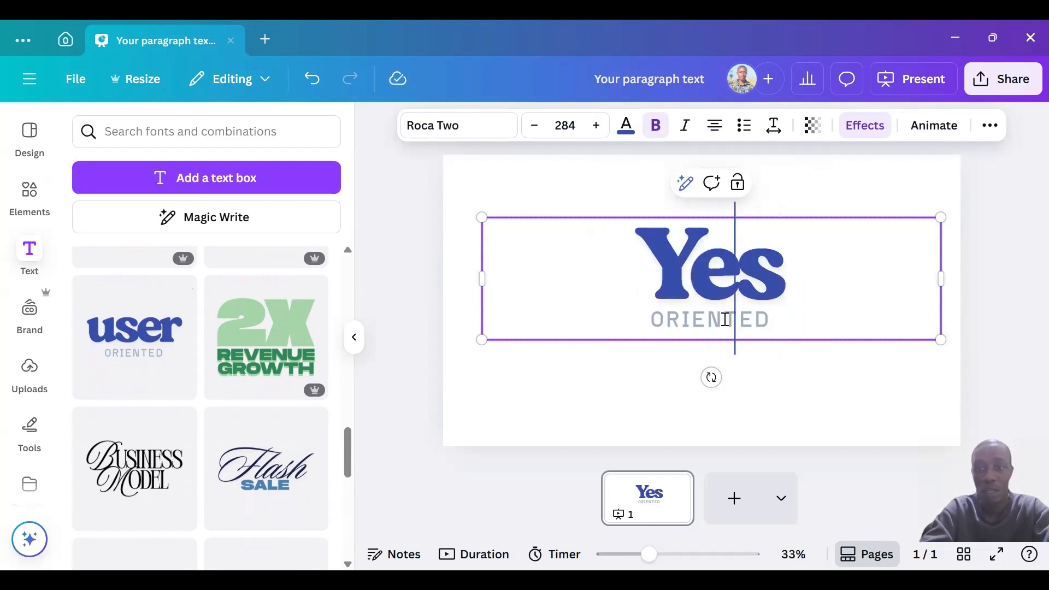
pyautogui.click(778, 328)
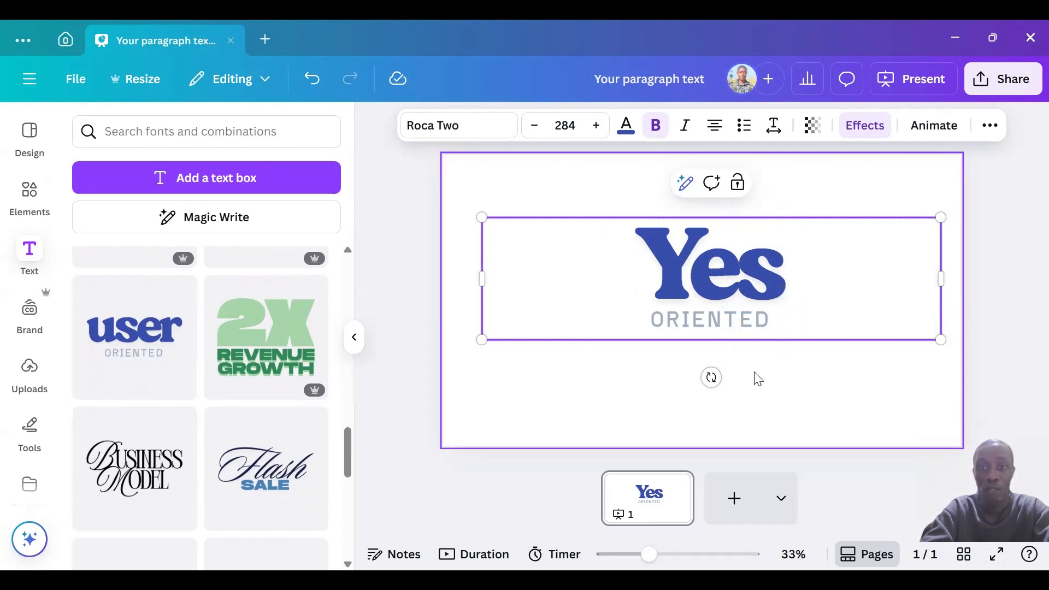
# Delete the "Yes ORIENTED" text combination from the page.
pyautogui.click(581, 396)
pyautogui.moveTo(462, 190); pyautogui.dragTo(958, 386)
pyautogui.press('Delete')
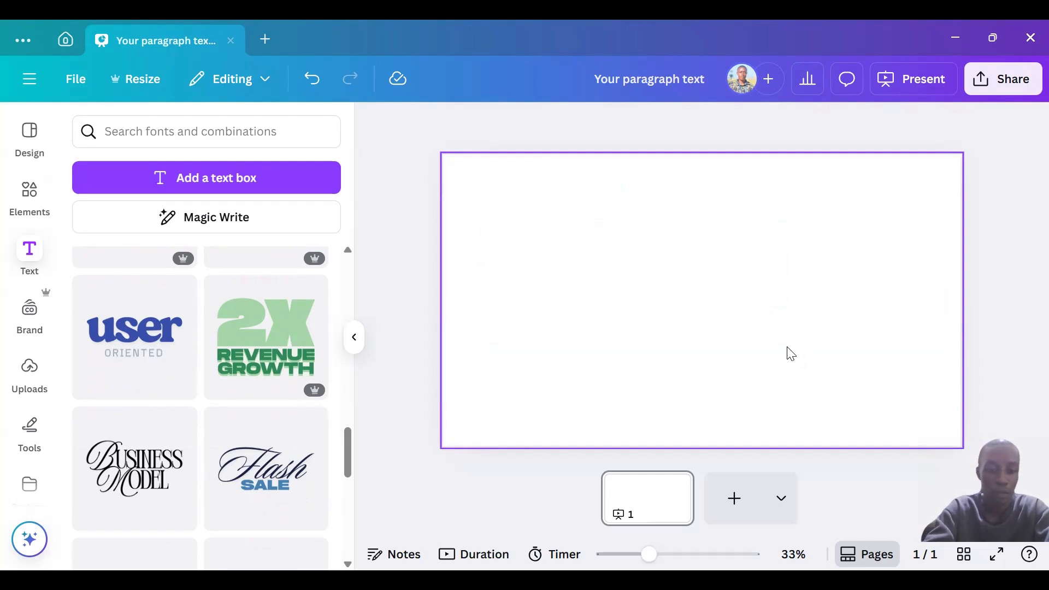
# Add a new text box reading "This is a demo" on the blank page and enlarge its text to size 52.5.
pyautogui.press('t')
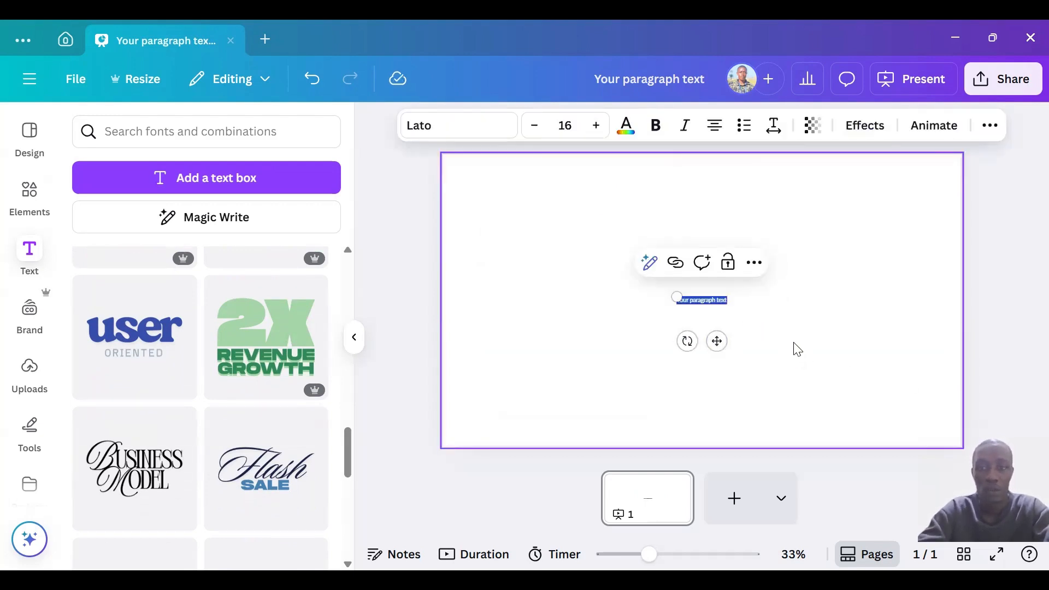
pyautogui.moveTo(677, 298); pyautogui.dragTo(569, 236)
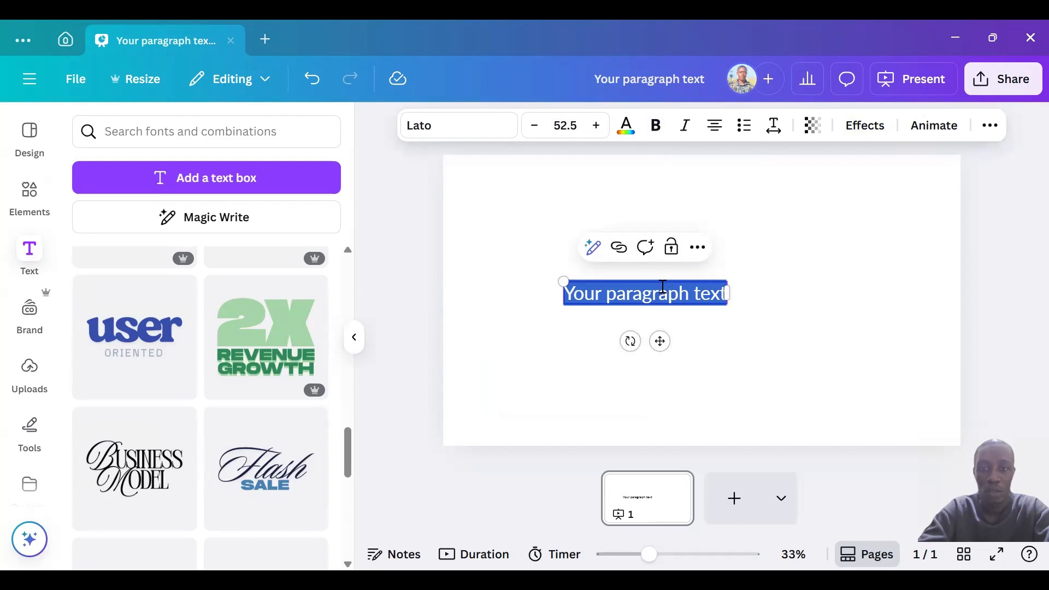
pyautogui.click(663, 287)
pyautogui.hotkey('ctrl', 'a')
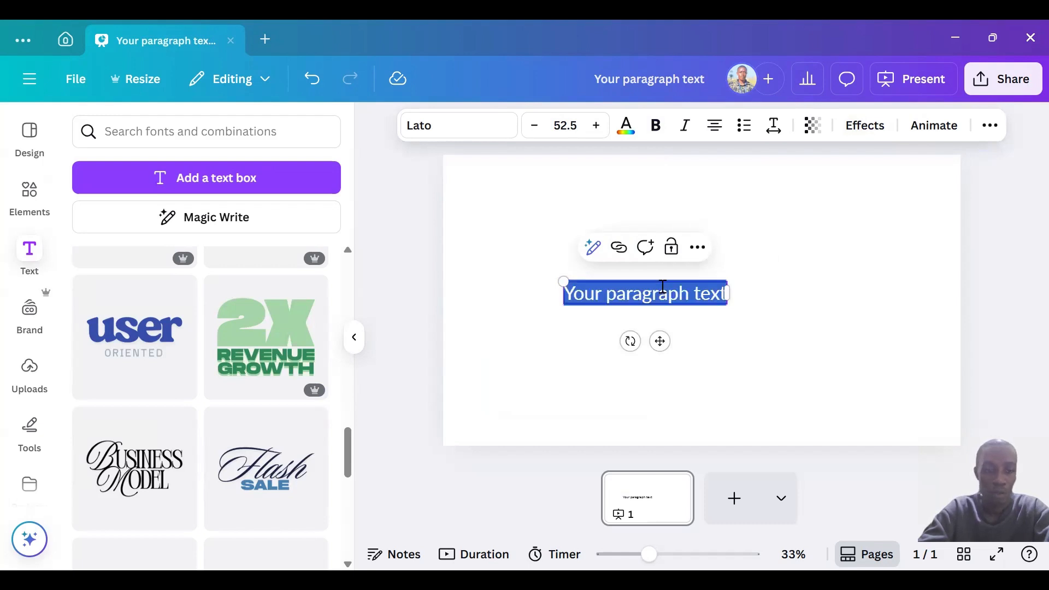
pyautogui.write('This')
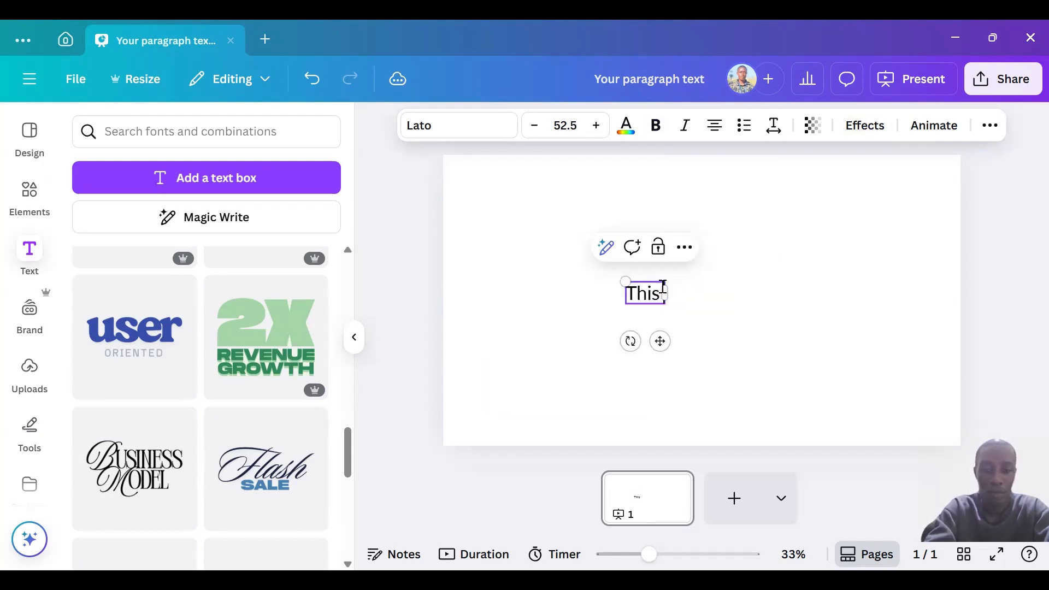
pyautogui.write(' is a dem')
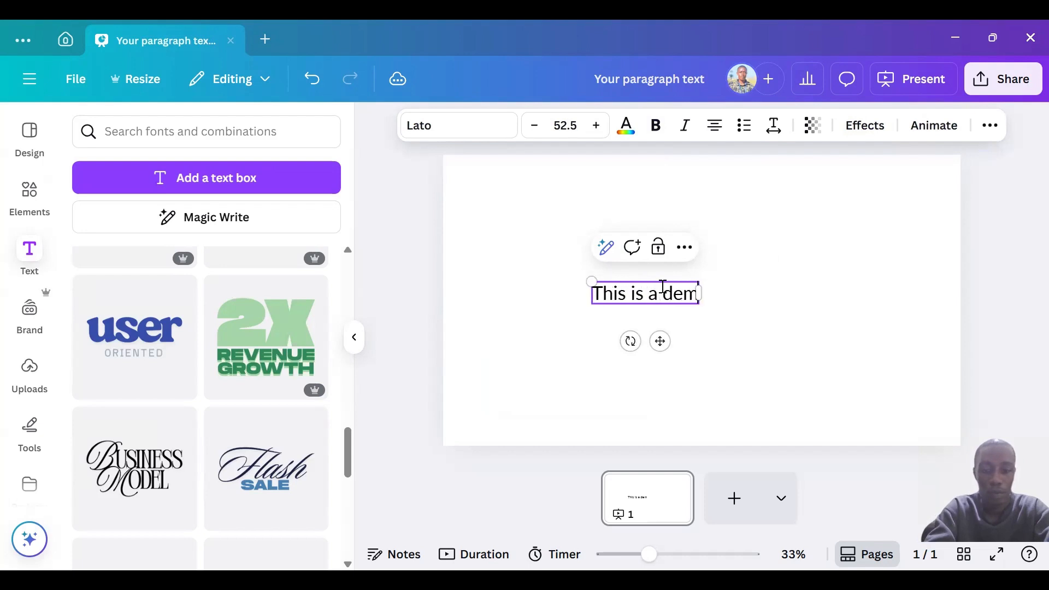
pyautogui.write('o')
pyautogui.press('Return')
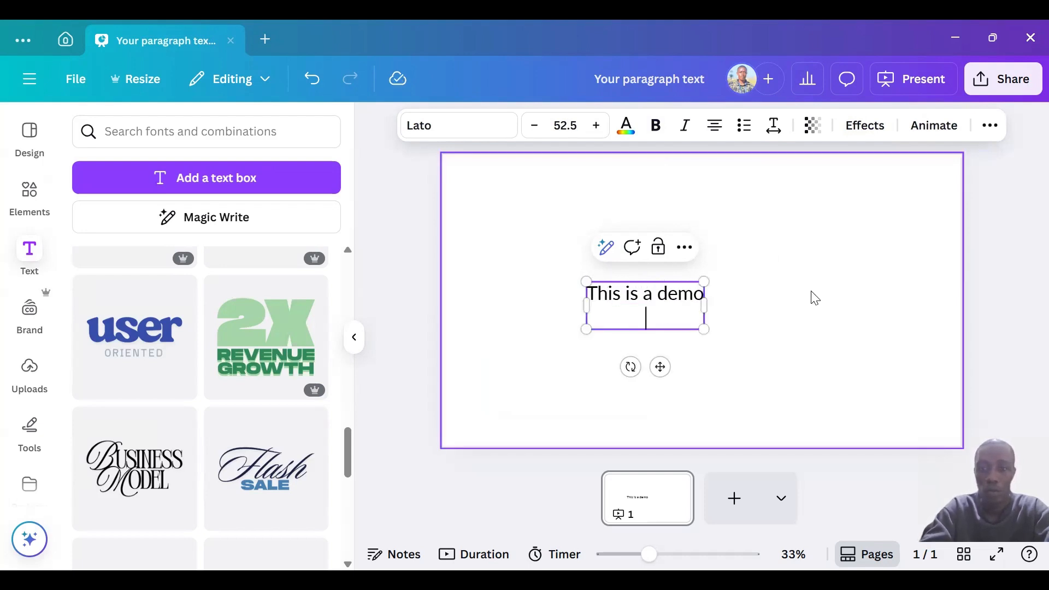
pyautogui.press('BackSpace')
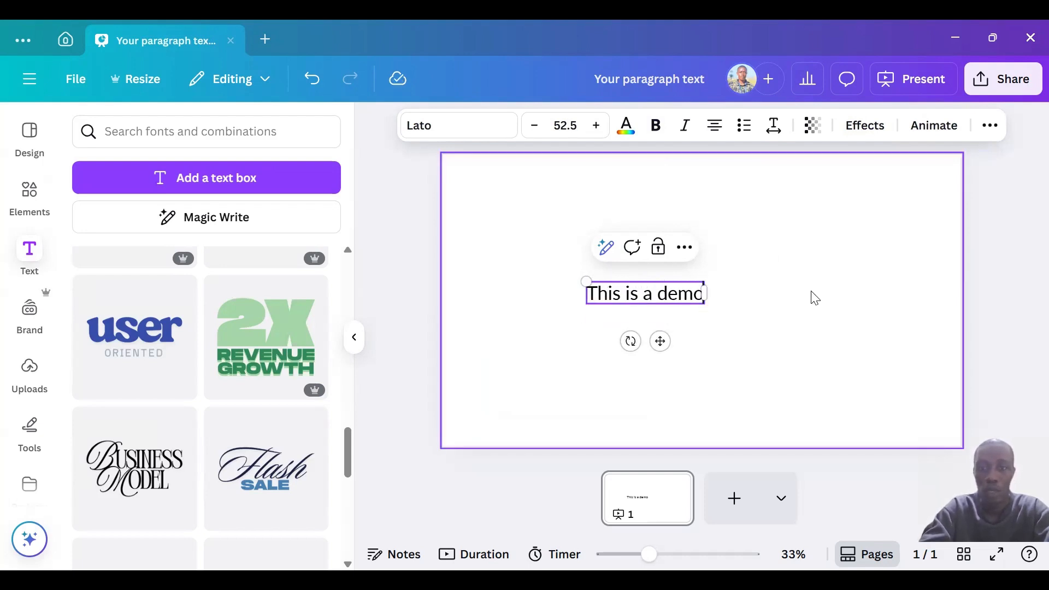
# Make the "This is a demo" text bold and colour it dark blue from the default solid colors.
pyautogui.tripleClick(689, 295)
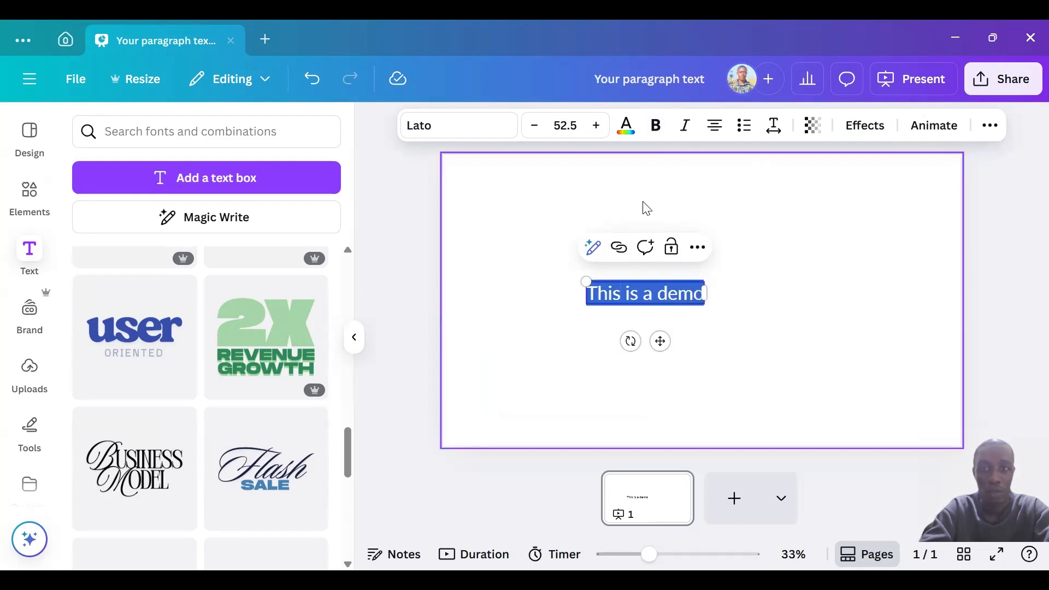
pyautogui.click(657, 126)
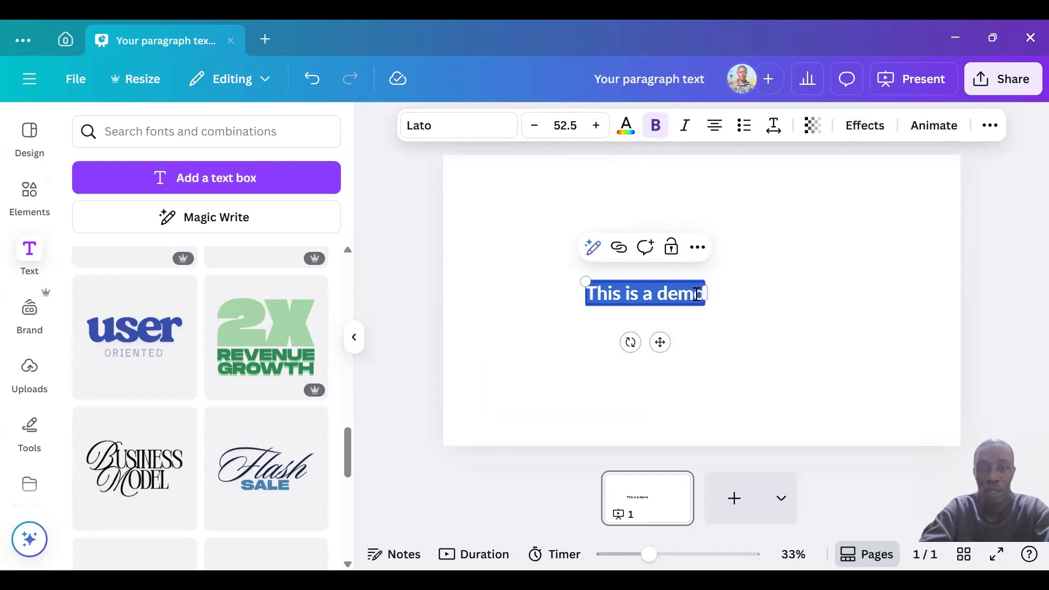
pyautogui.click(627, 125)
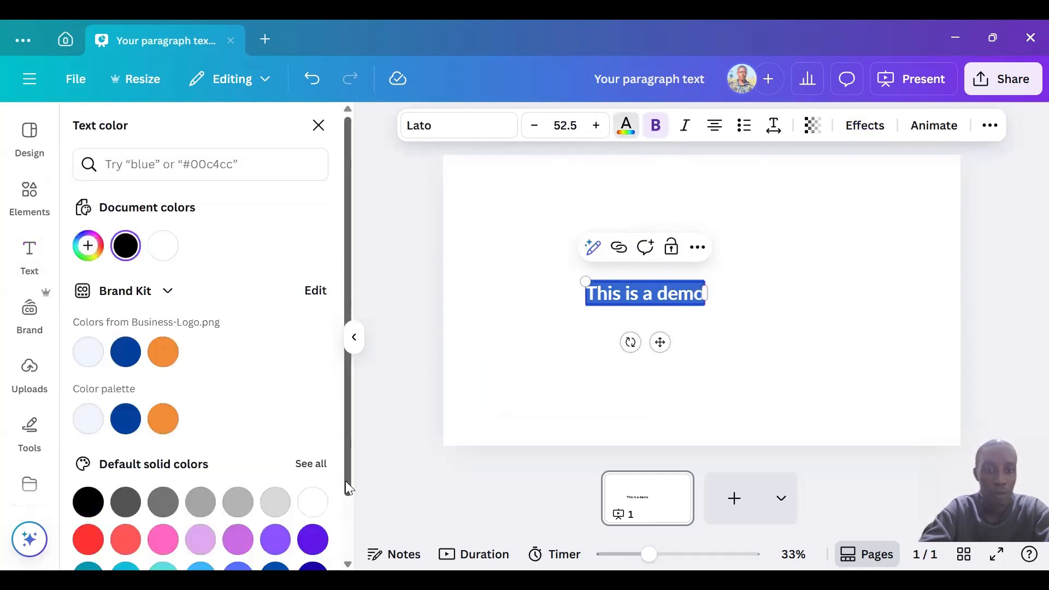
pyautogui.moveTo(346, 481); pyautogui.dragTo(351, 553)
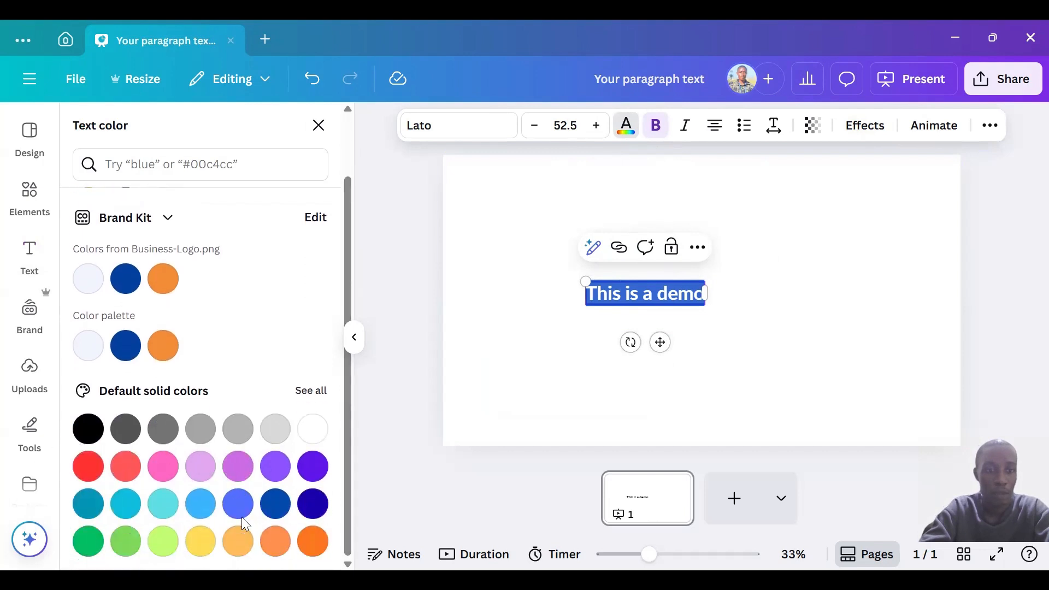
pyautogui.click(274, 502)
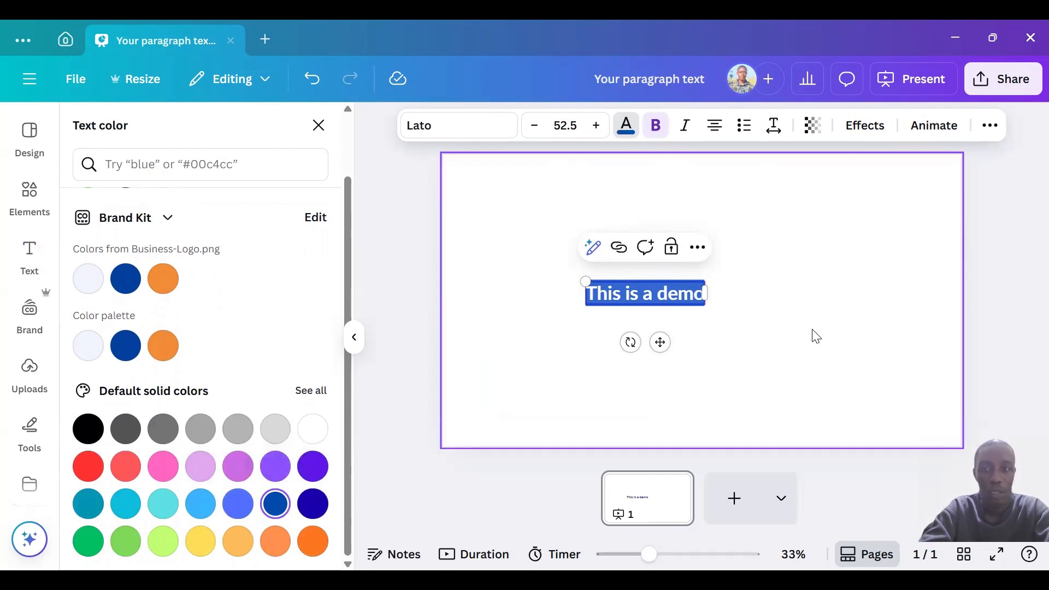
pyautogui.click(792, 330)
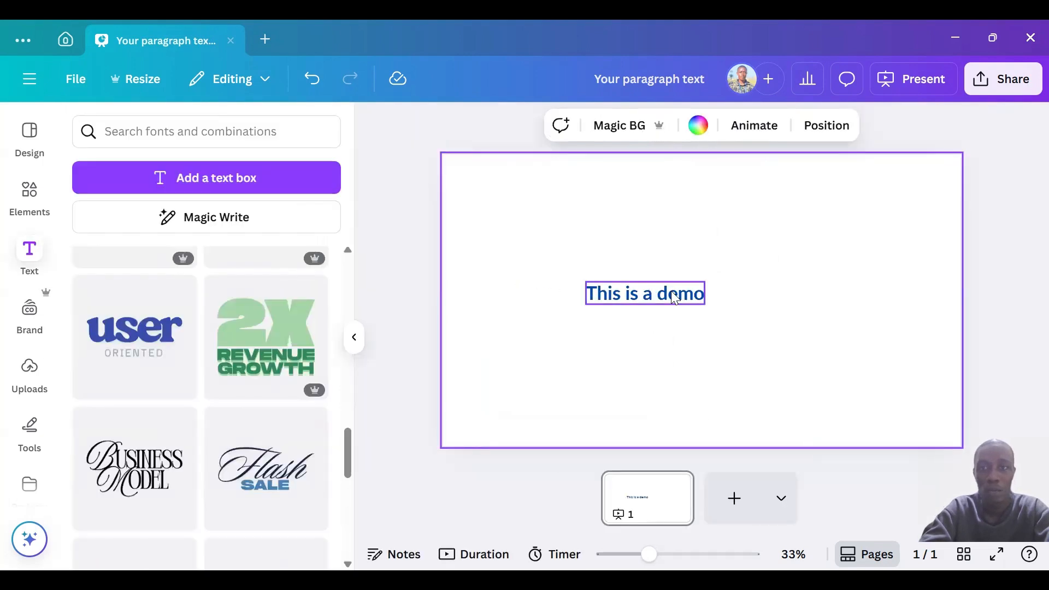
# Justify the "This is a demo" text and add a second line reading "I like this".
pyautogui.click(672, 293)
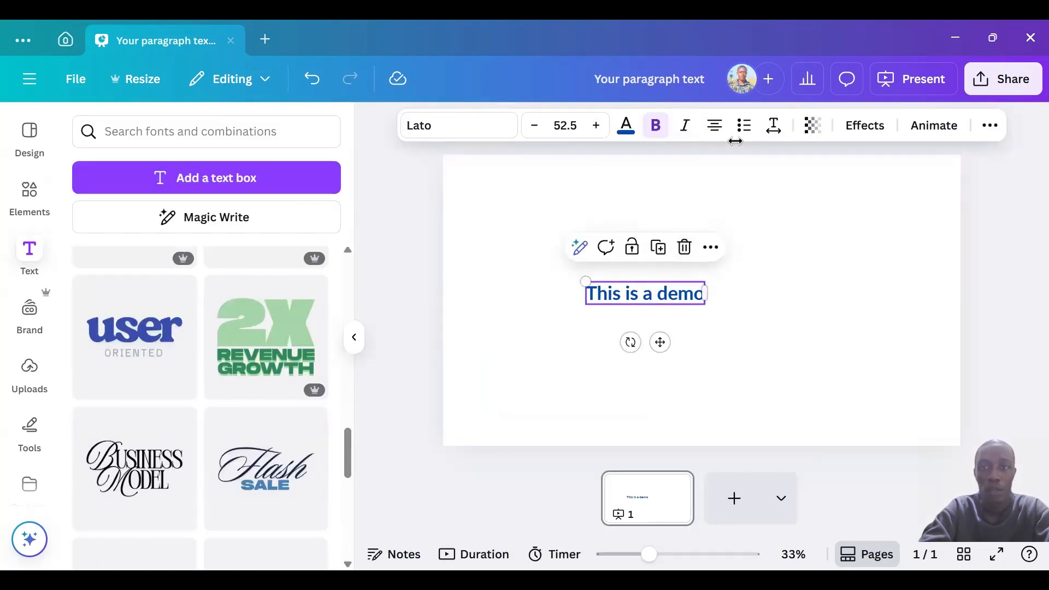
pyautogui.click(719, 134)
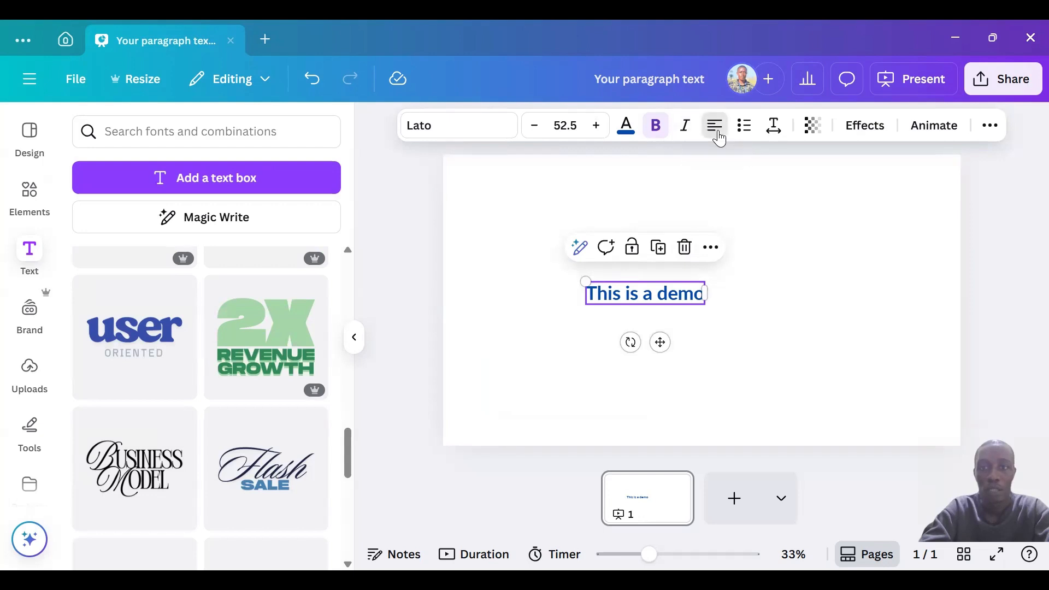
pyautogui.click(717, 130)
pyautogui.click(692, 298)
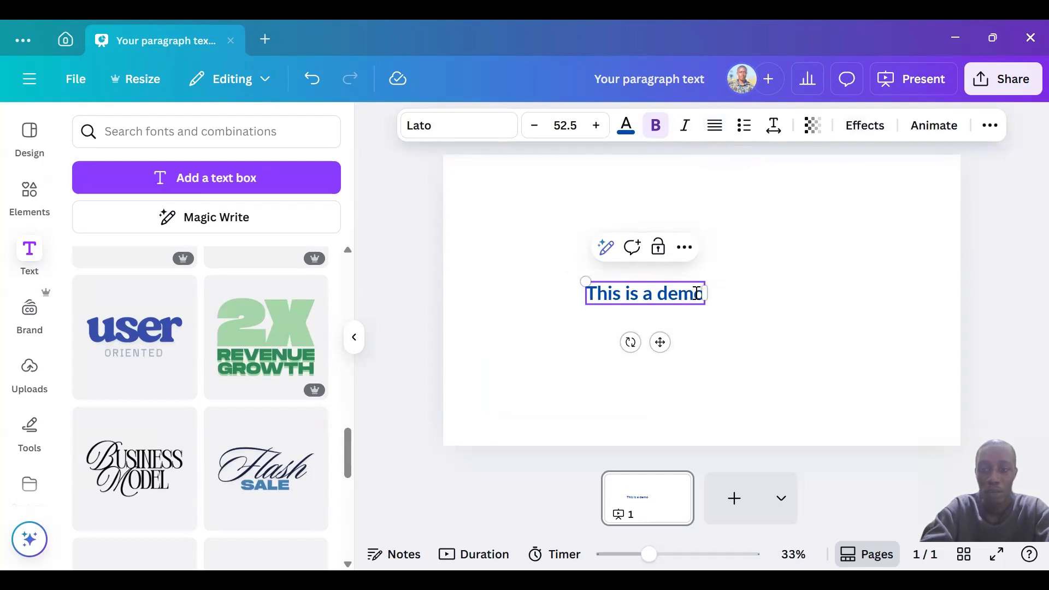
pyautogui.press('Return')
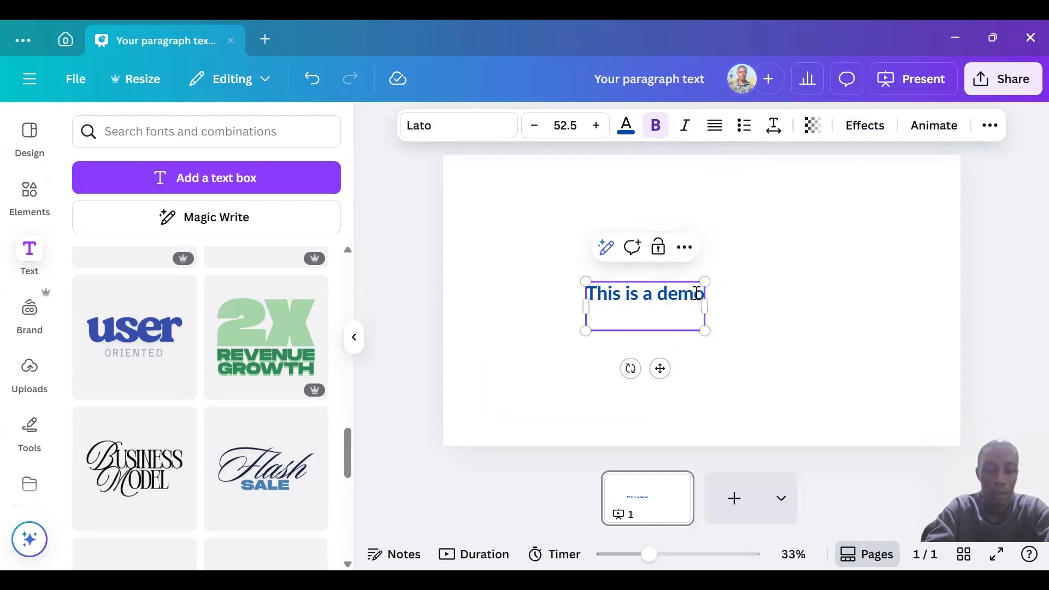
pyautogui.write('I like this')
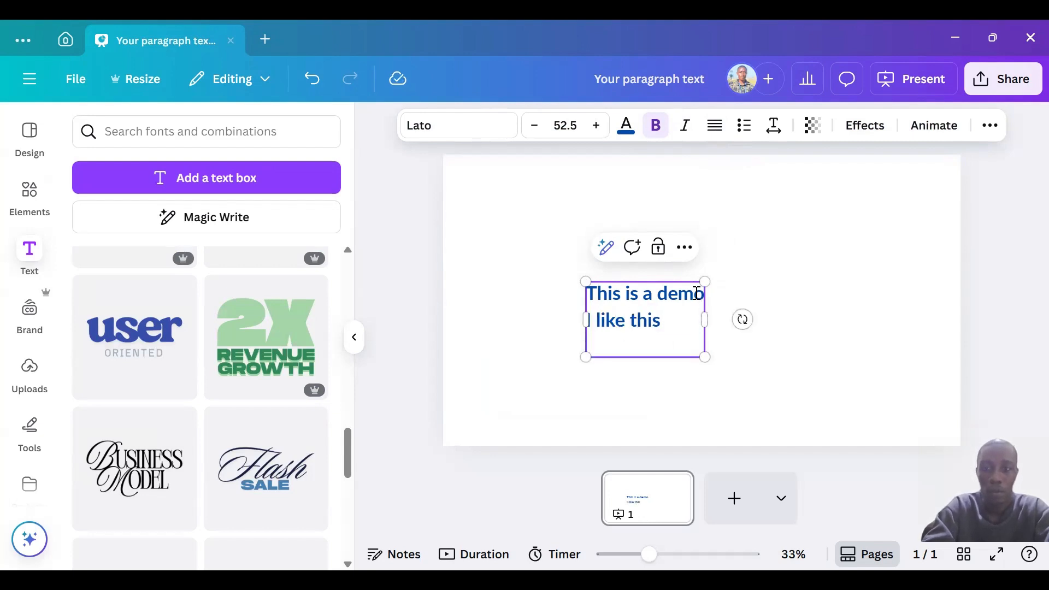
# Cycle the alignment of the "I like this" line through centered, right-aligned and left-aligned, ending on justified.
pyautogui.click(715, 126)
pyautogui.click(718, 133)
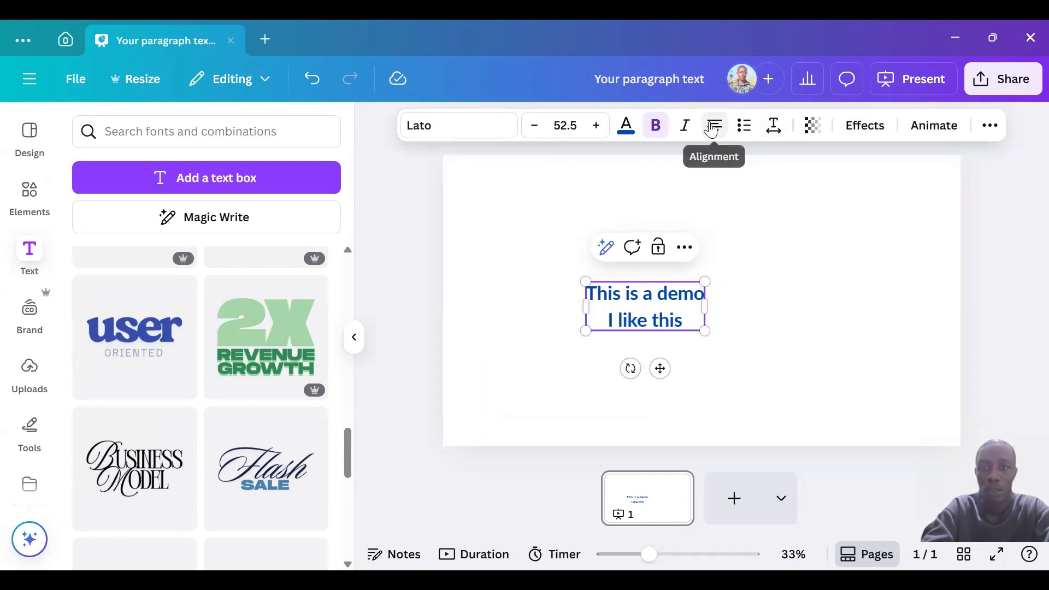
pyautogui.click(713, 131)
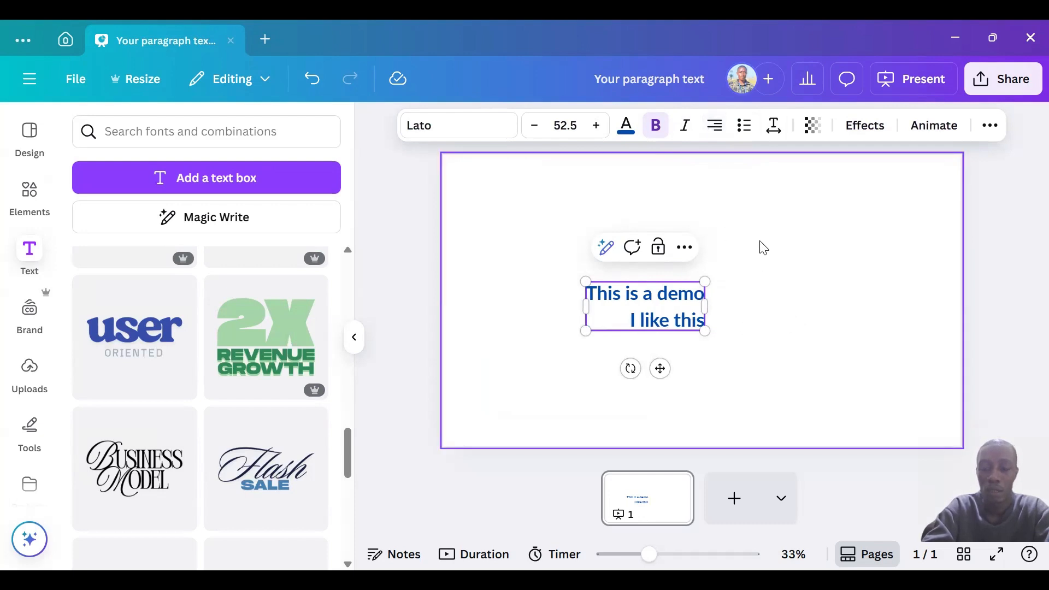
pyautogui.click(720, 122)
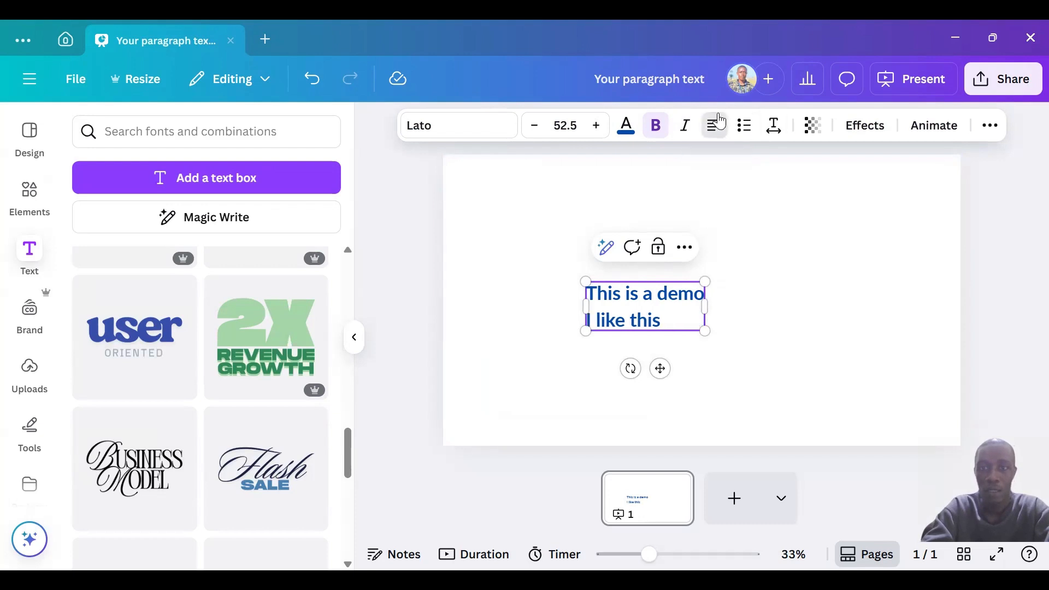
pyautogui.click(718, 129)
pyautogui.click(717, 131)
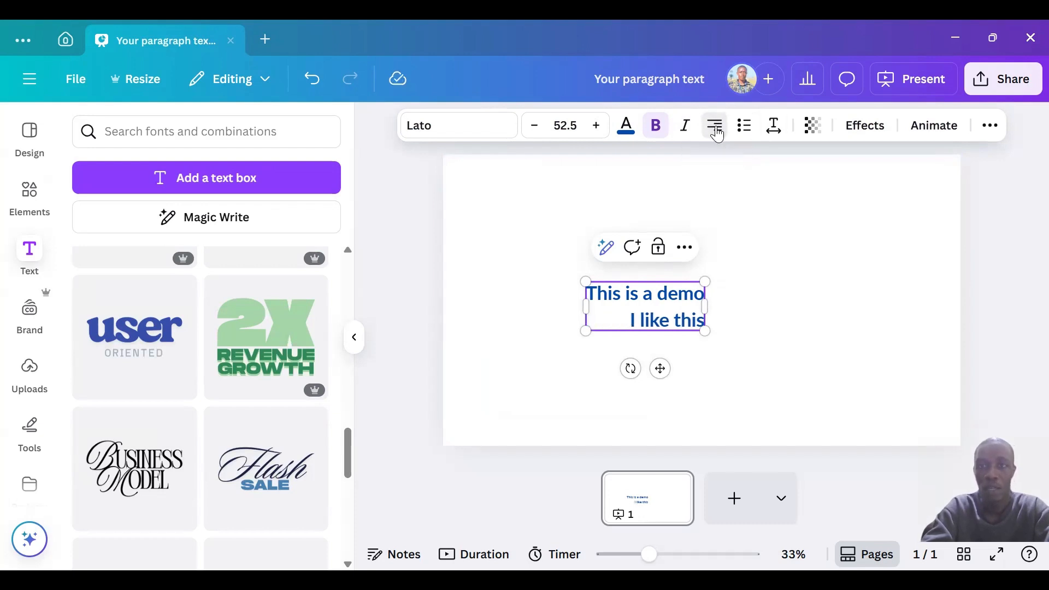
pyautogui.click(718, 131)
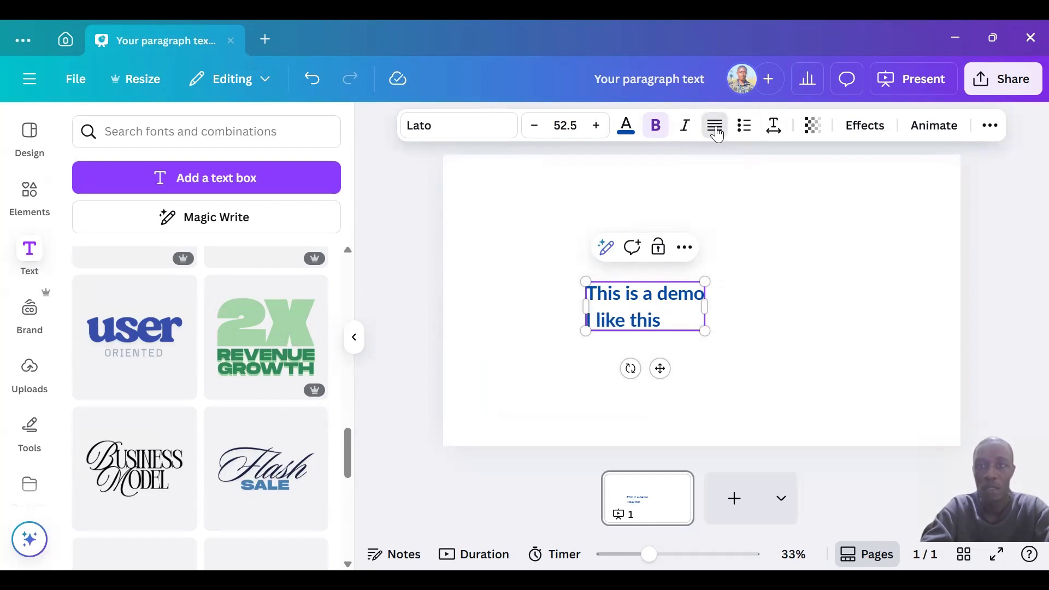
# Try list formatting with bullets on the "I like this" line.
pyautogui.click(745, 130)
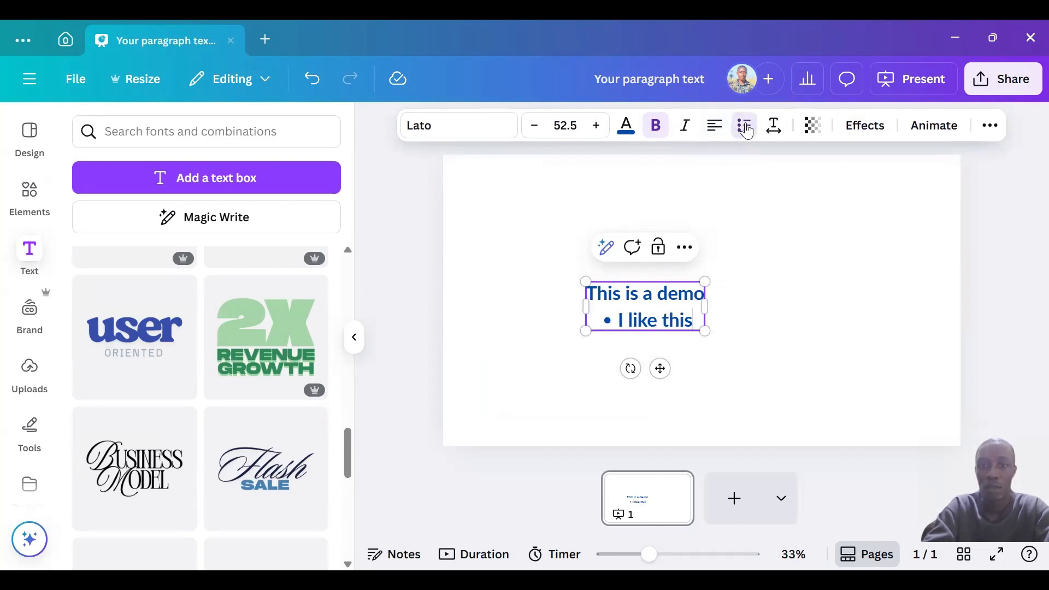
pyautogui.click(748, 132)
pyautogui.click(748, 132)
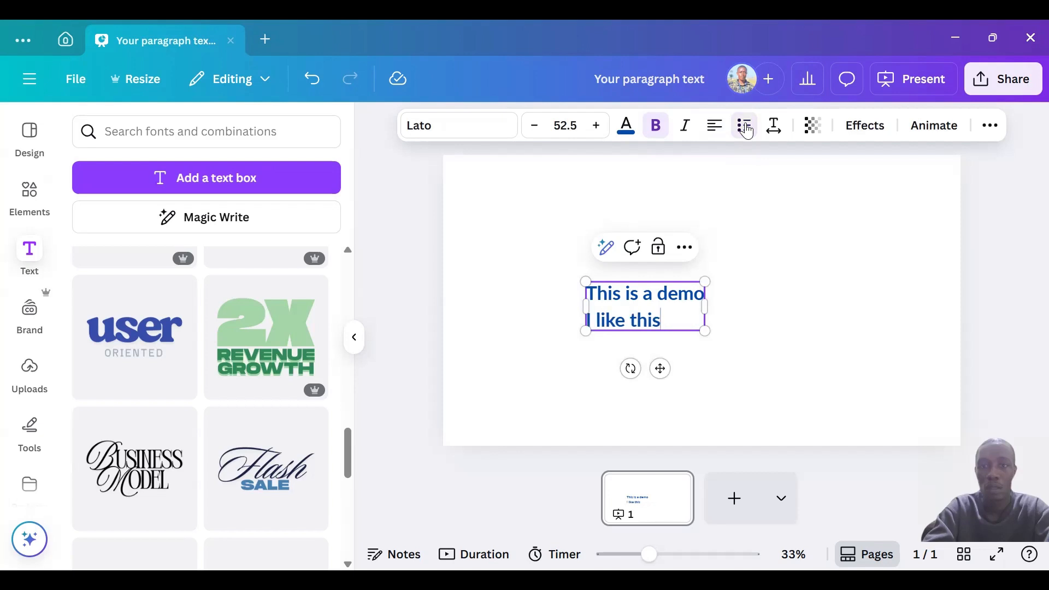
# Set the transparency of the two-line text box to 70.
pyautogui.click(814, 134)
pyautogui.moveTo(849, 194); pyautogui.dragTo(814, 194)
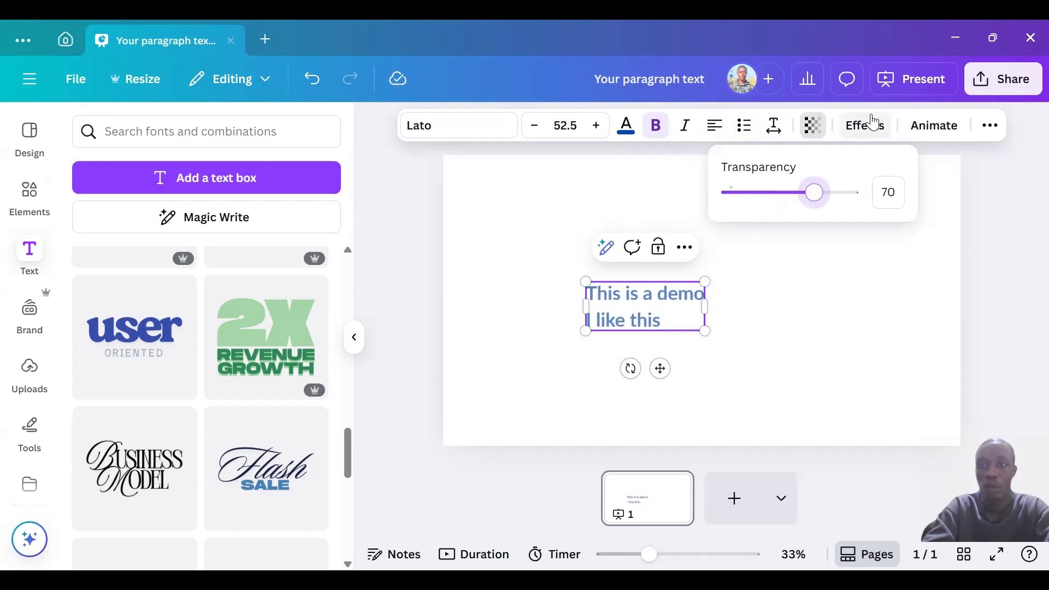
# Try the Shadow effect with offset 65, direction -119 and blur 27 on the text, followed by the Lift effect.
pyautogui.click(886, 126)
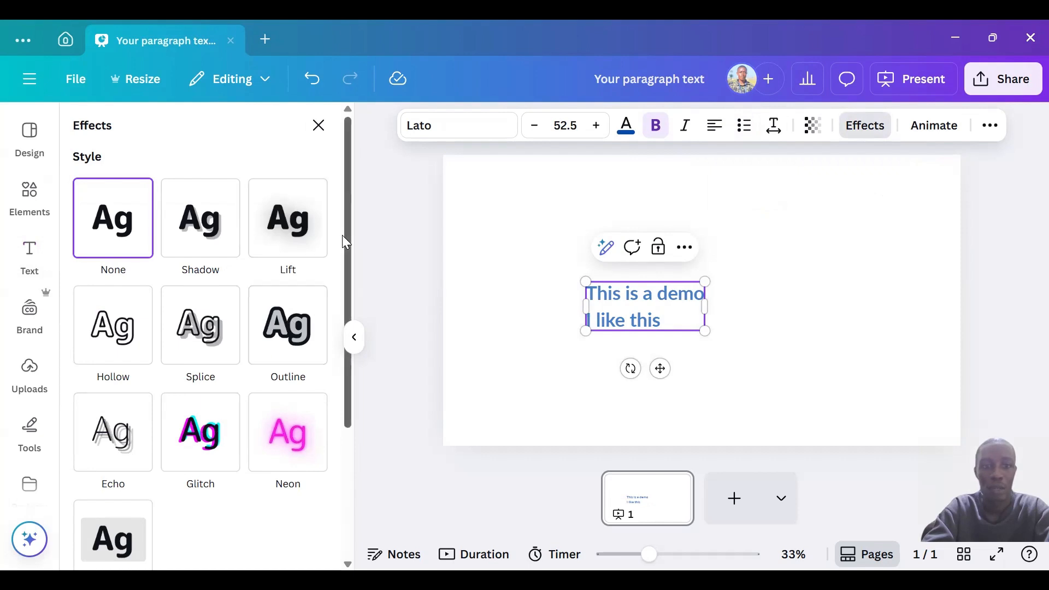
pyautogui.click(214, 246)
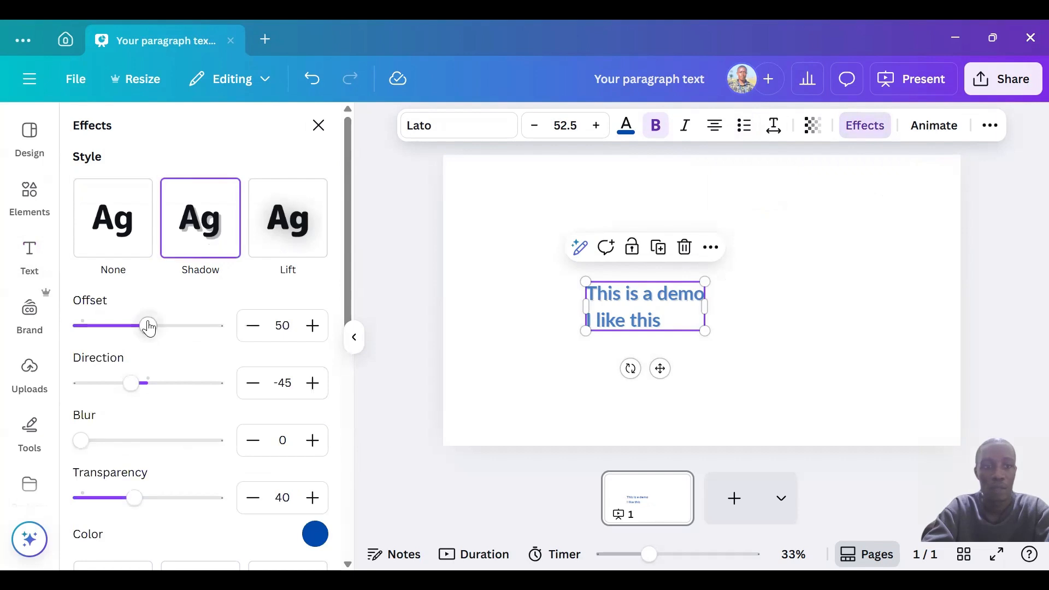
pyautogui.moveTo(148, 327); pyautogui.dragTo(170, 330)
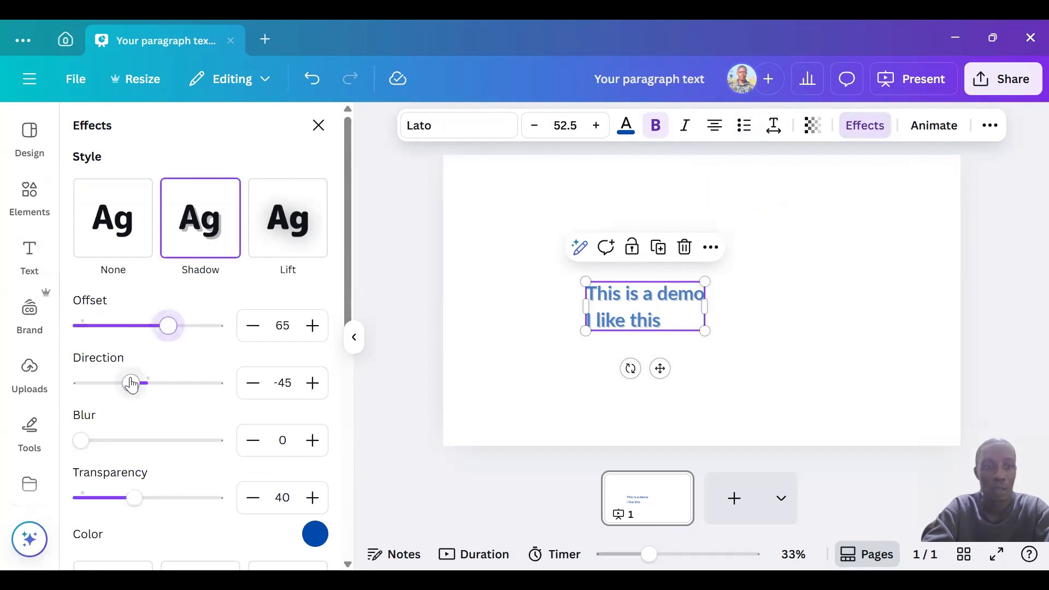
pyautogui.moveTo(132, 382); pyautogui.dragTo(104, 393)
pyautogui.moveTo(82, 441); pyautogui.dragTo(118, 442)
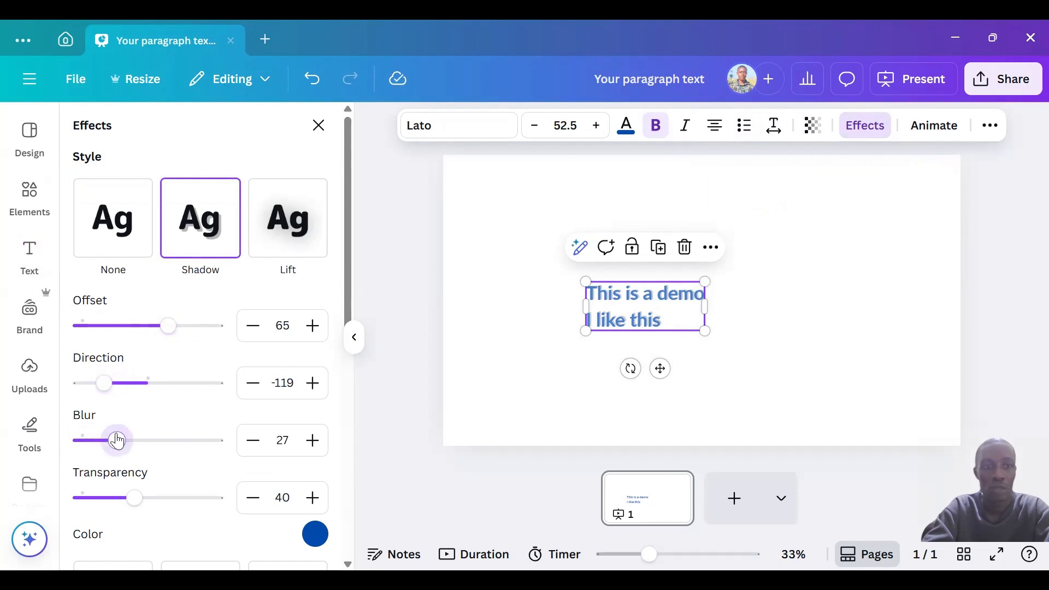
pyautogui.click(288, 216)
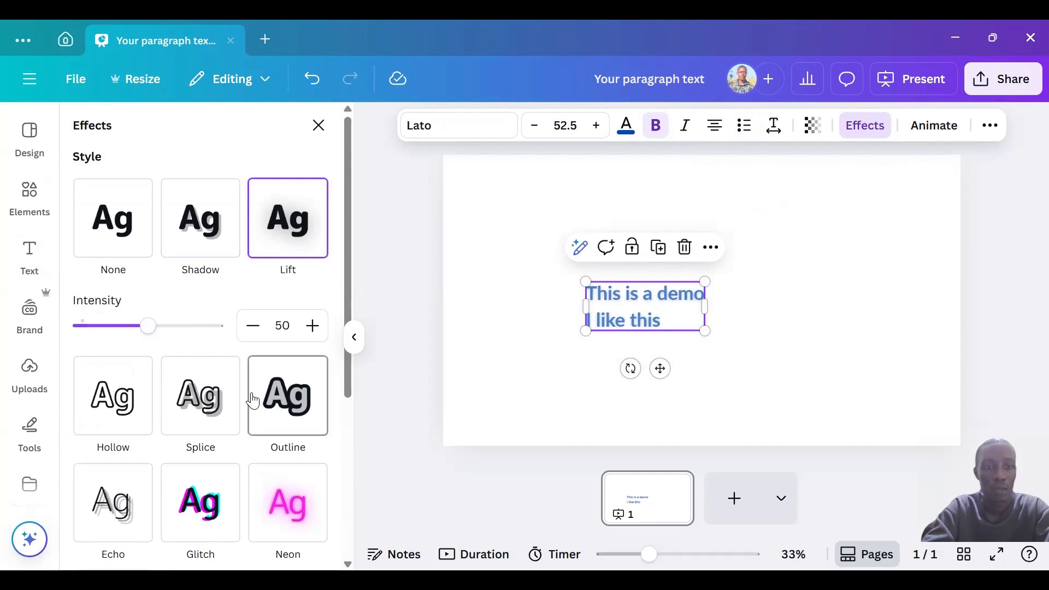
# Apply the Splice effect to the text with a thickness of 68 and a reduced offset.
pyautogui.click(221, 396)
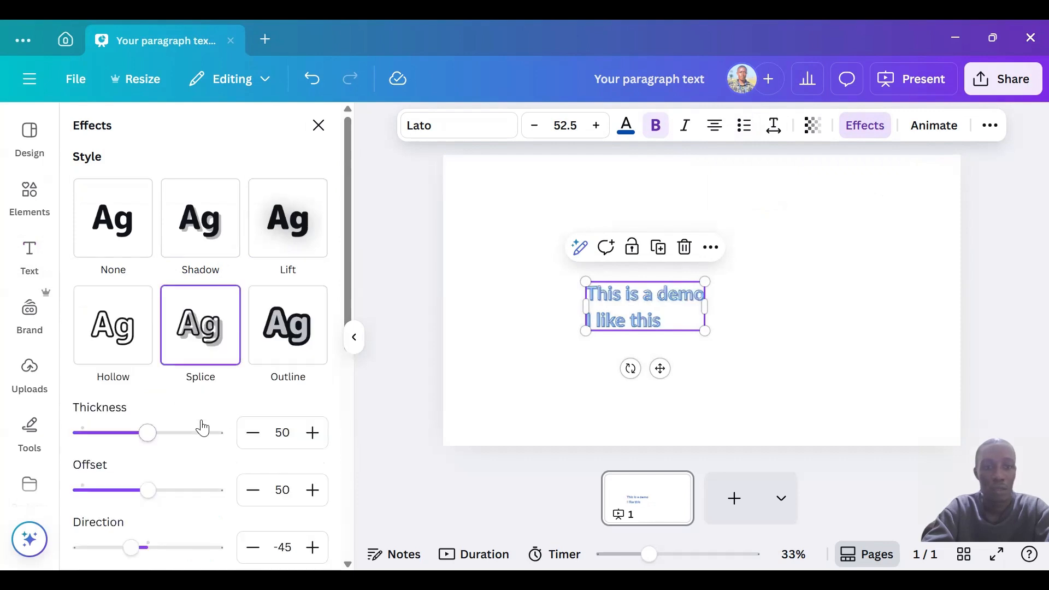
pyautogui.moveTo(157, 430); pyautogui.dragTo(172, 433)
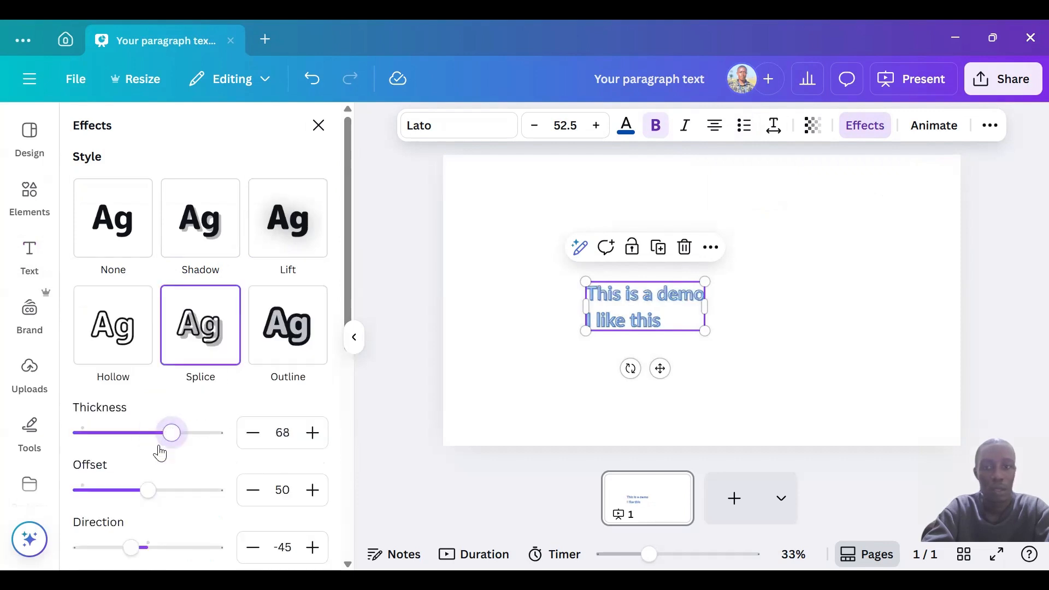
pyautogui.moveTo(147, 492); pyautogui.dragTo(125, 490)
pyautogui.click(758, 344)
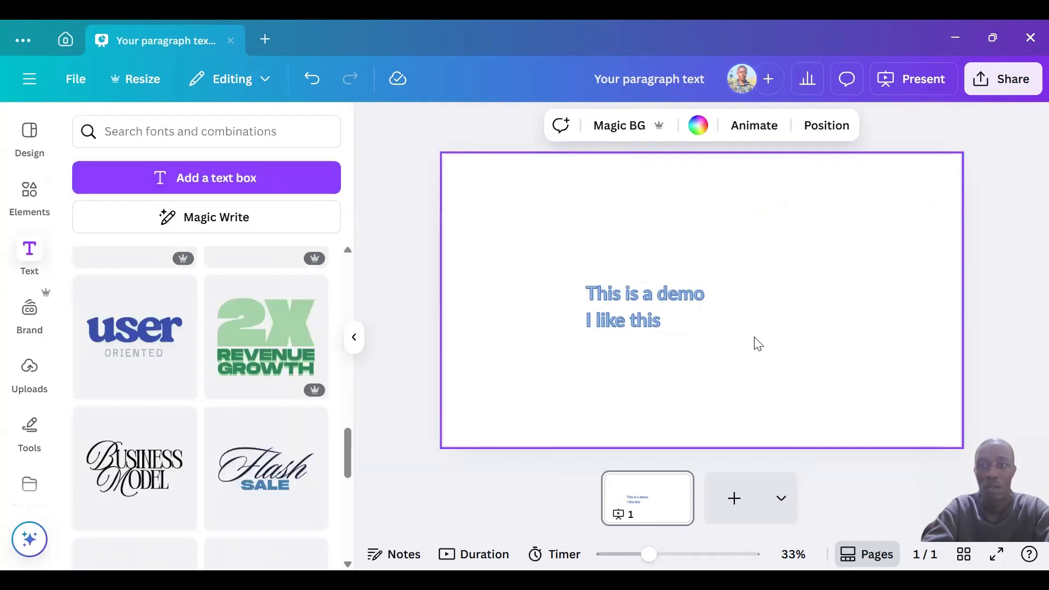
# Show the animation options available for the two-line text box.
pyautogui.click(662, 293)
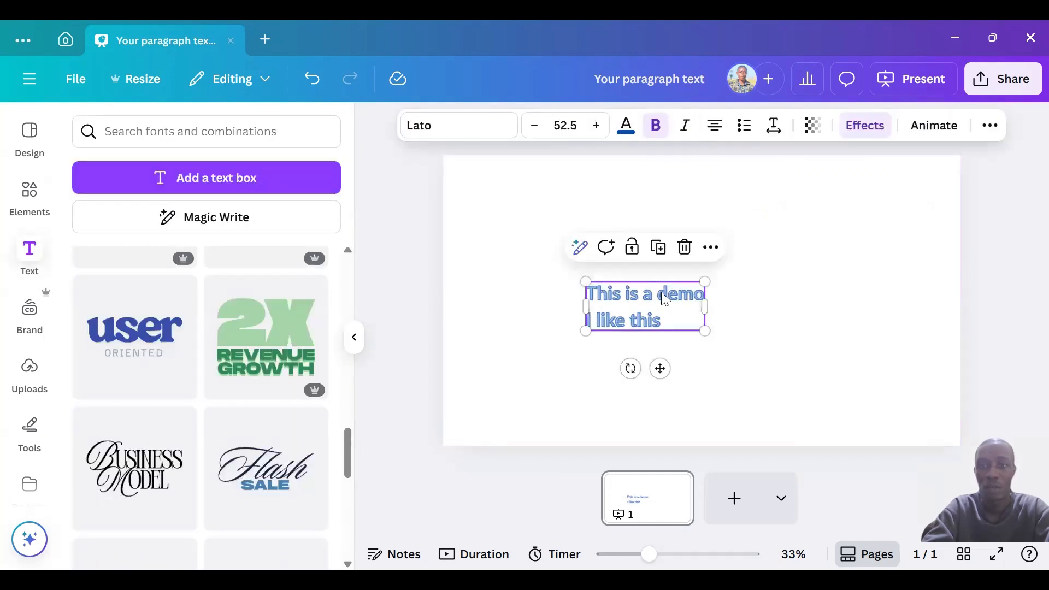
pyautogui.click(917, 138)
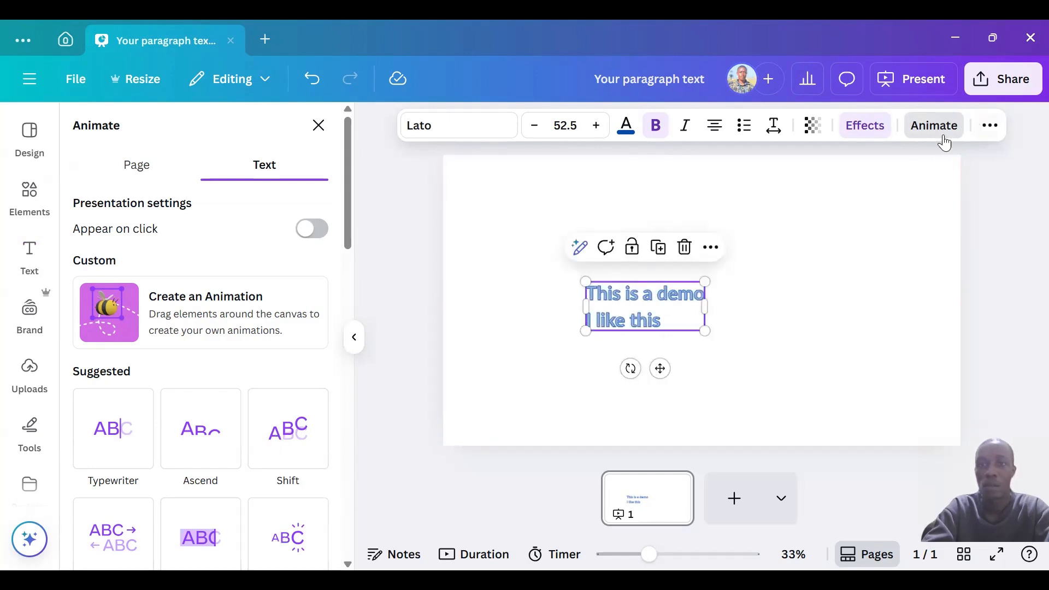
# Change the font of the two-line text box to Montserrat from the recently used fonts.
pyautogui.click(487, 141)
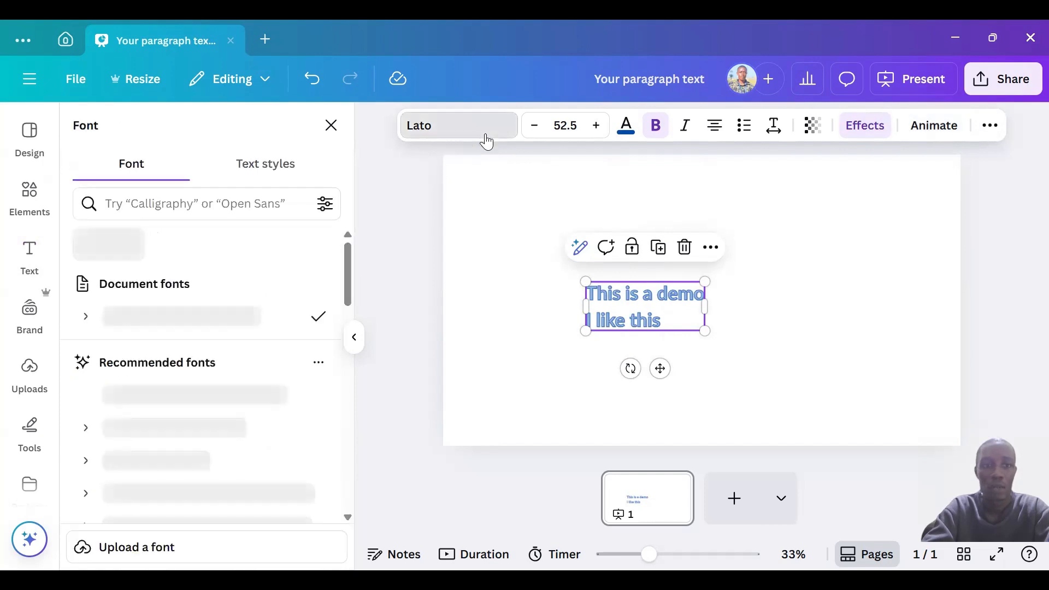
pyautogui.click(488, 141)
pyautogui.click(485, 140)
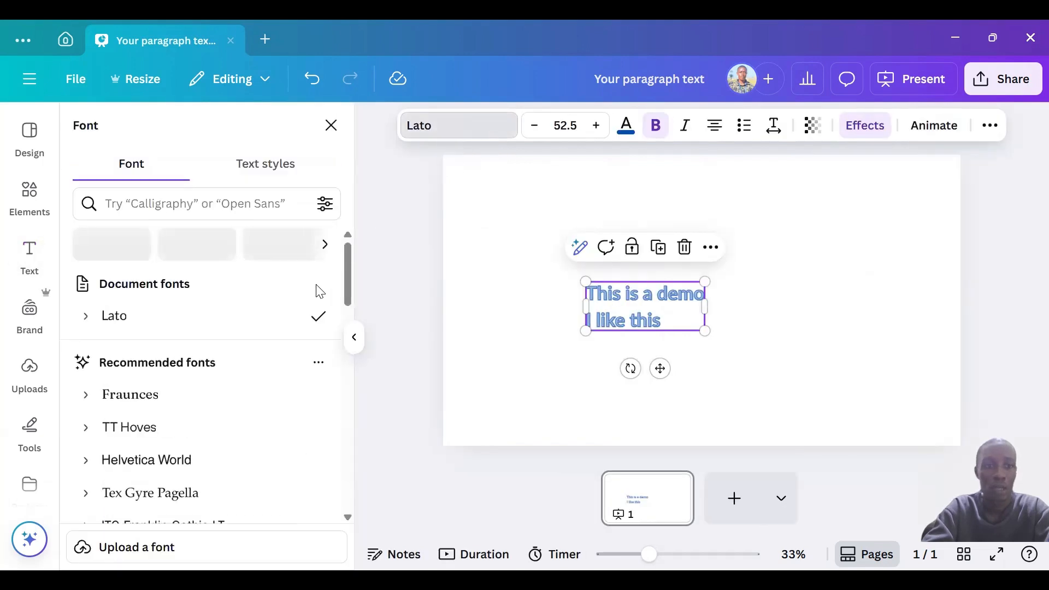
pyautogui.click(348, 295)
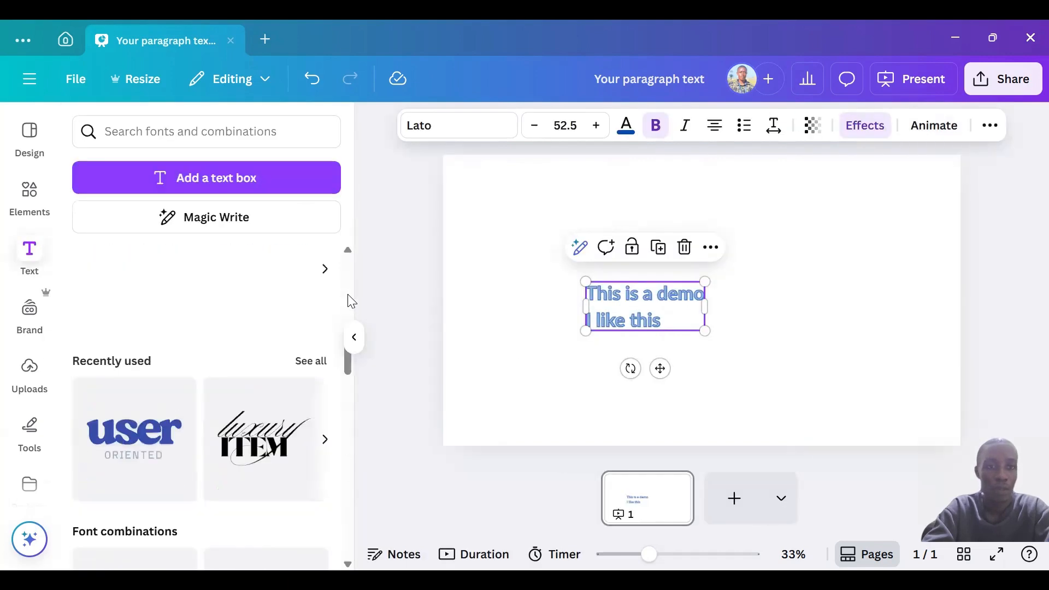
pyautogui.click(470, 134)
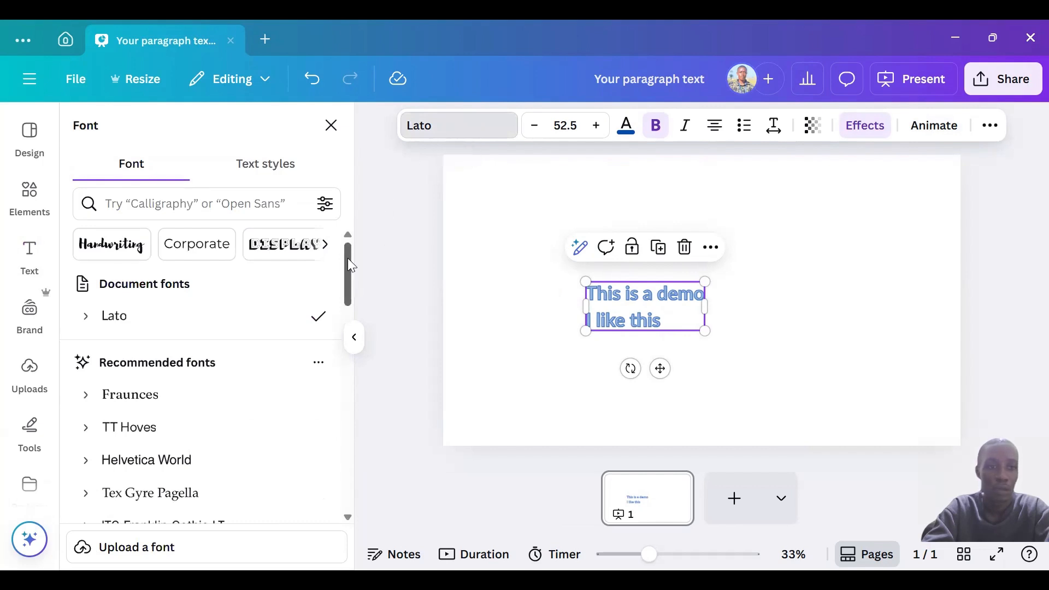
pyautogui.moveTo(352, 266); pyautogui.dragTo(348, 322)
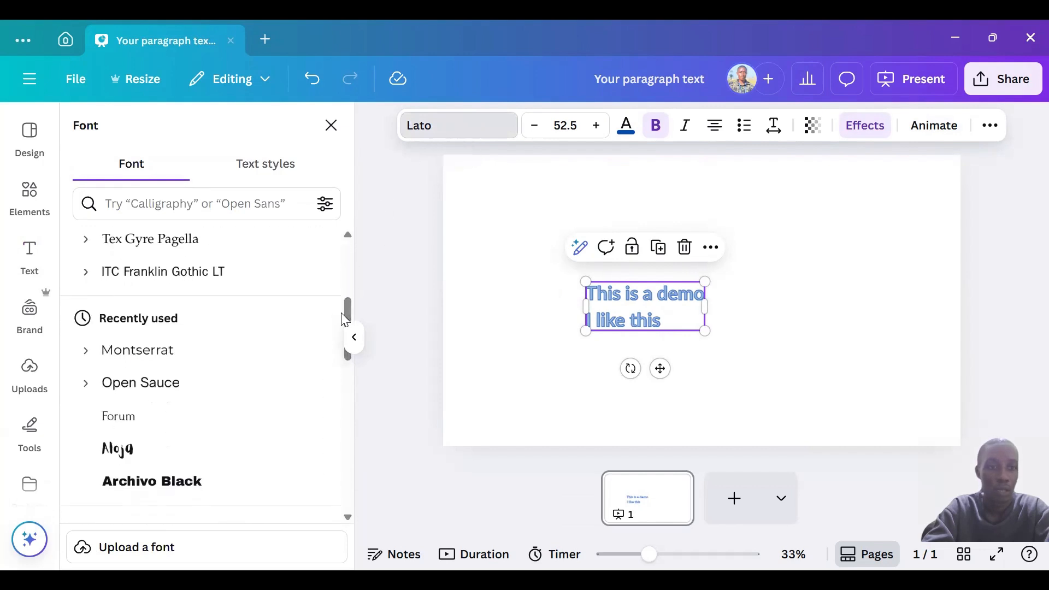
pyautogui.click(191, 353)
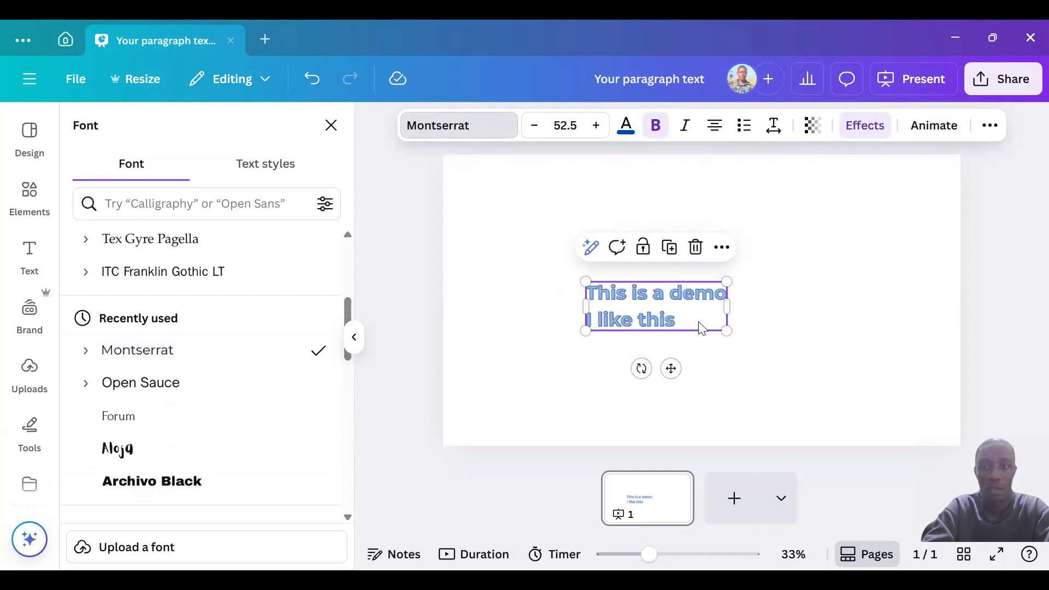
pyautogui.click(902, 323)
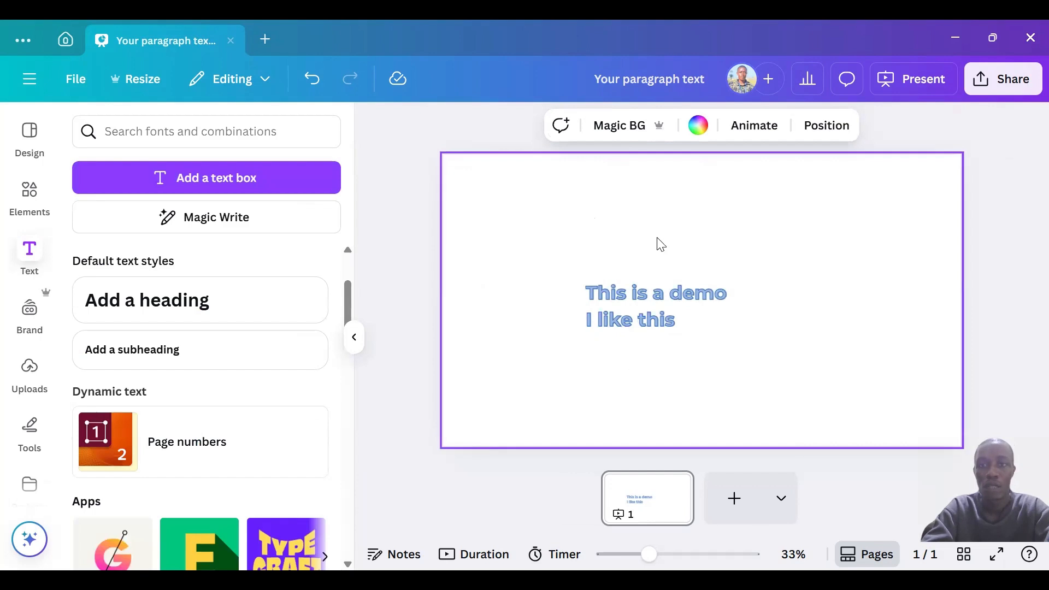